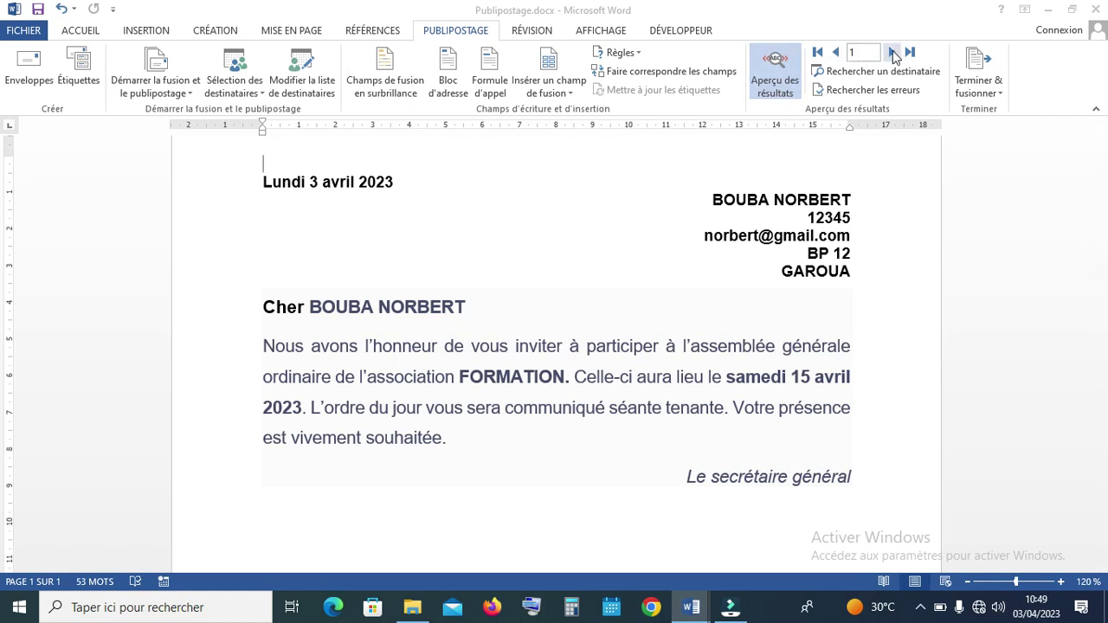
Browse forward through the merged recipient records in the finished letter preview.
{"action": "left_click", "coordinate": [893, 53]}
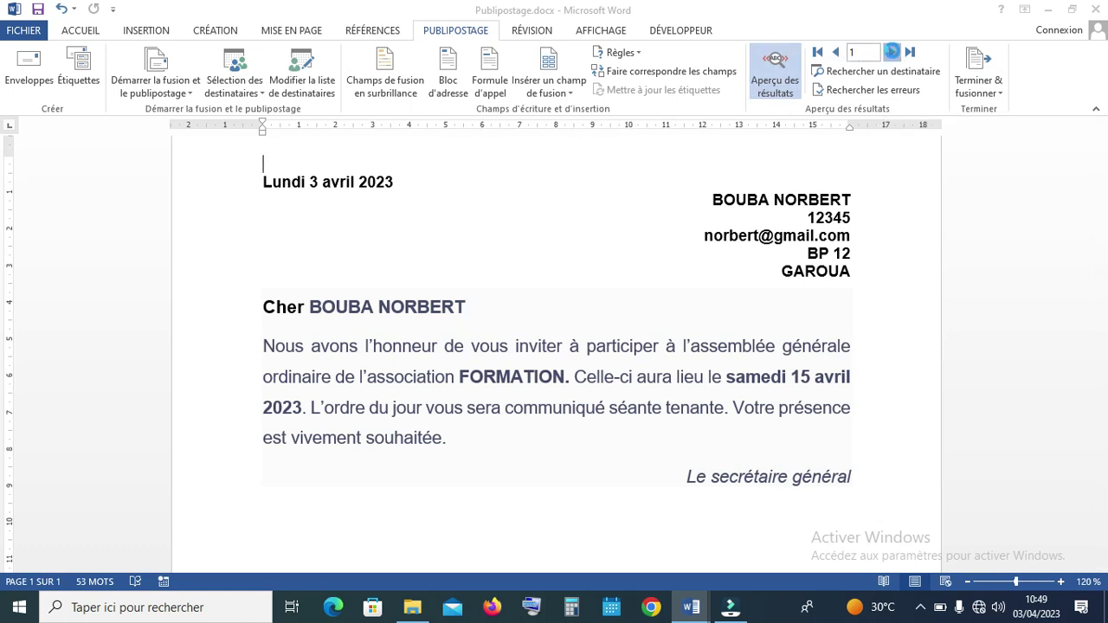
{"action": "left_click", "coordinate": [892, 53]}
{"action": "left_click", "coordinate": [893, 53]}
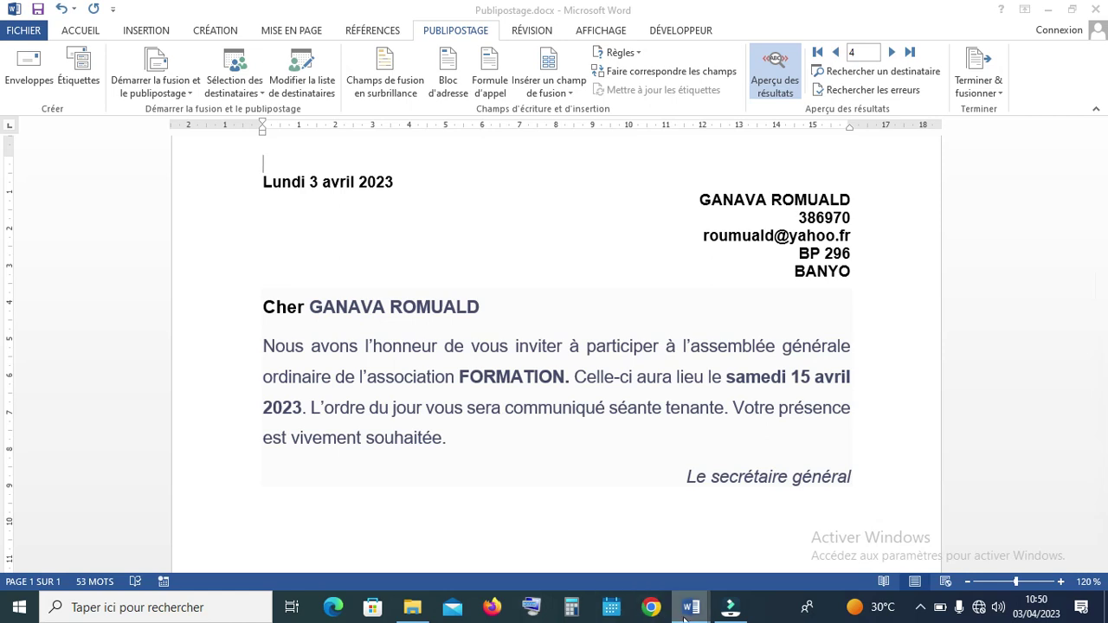
Switch to the Publi.docx letter template and look over its dotted address block.
{"action": "mouse_move", "coordinate": [690, 616]}
{"action": "left_click", "coordinate": [750, 545]}
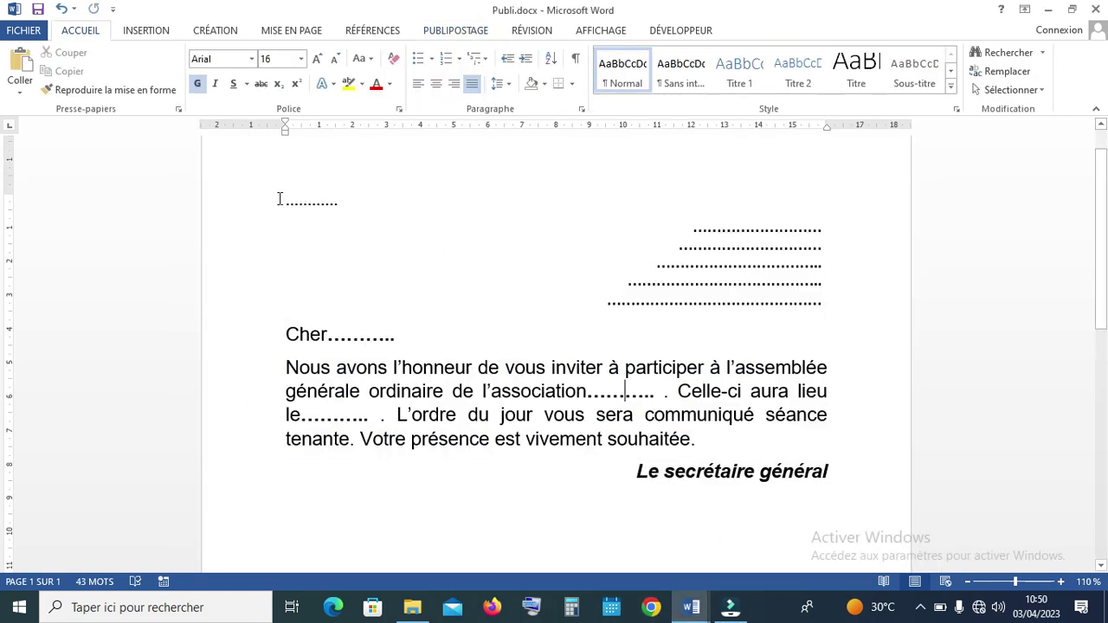
{"action": "left_click", "coordinate": [680, 302]}
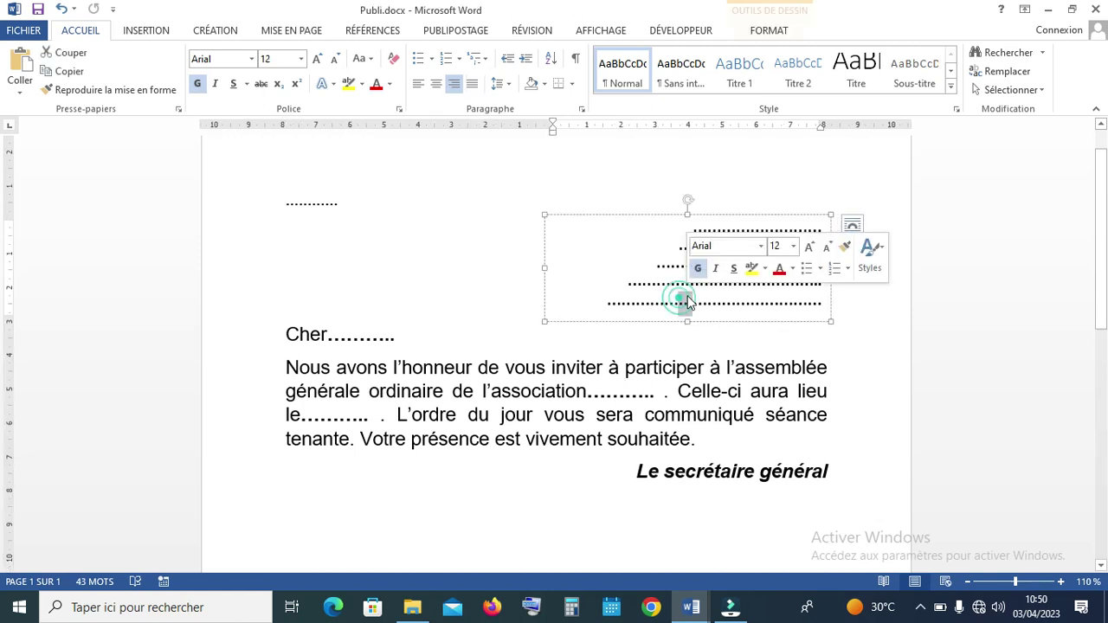
{"action": "left_click", "coordinate": [464, 255]}
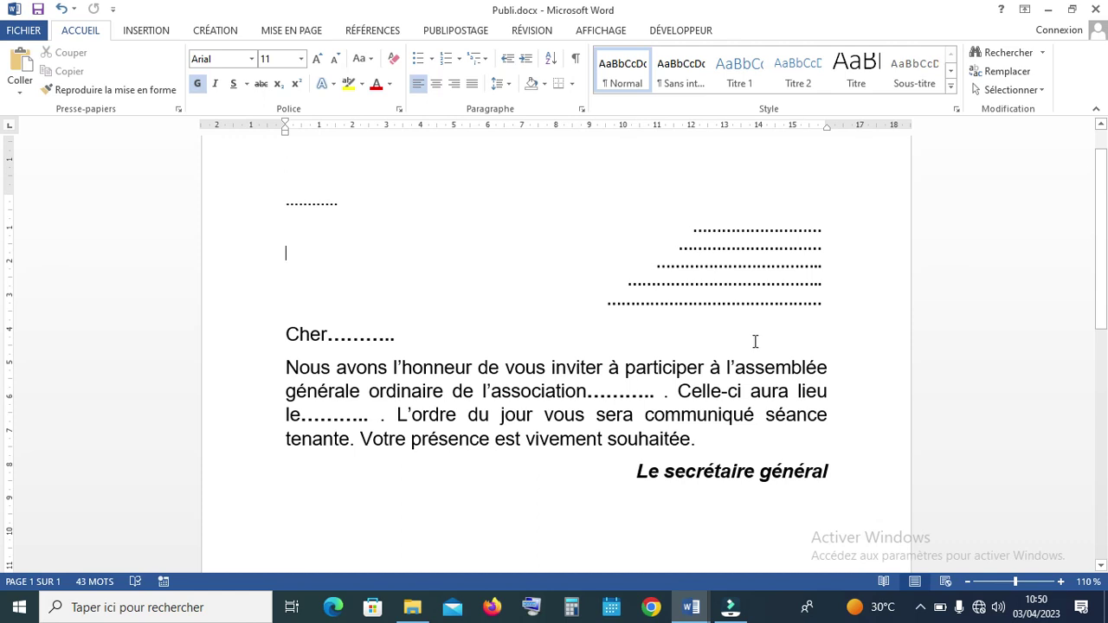
Switch to File Explorer and open the workbook Publipostage 1.xlsx from the PUBLIPOSTAGE folder to view the recipient table.
{"action": "mouse_move", "coordinate": [412, 606]}
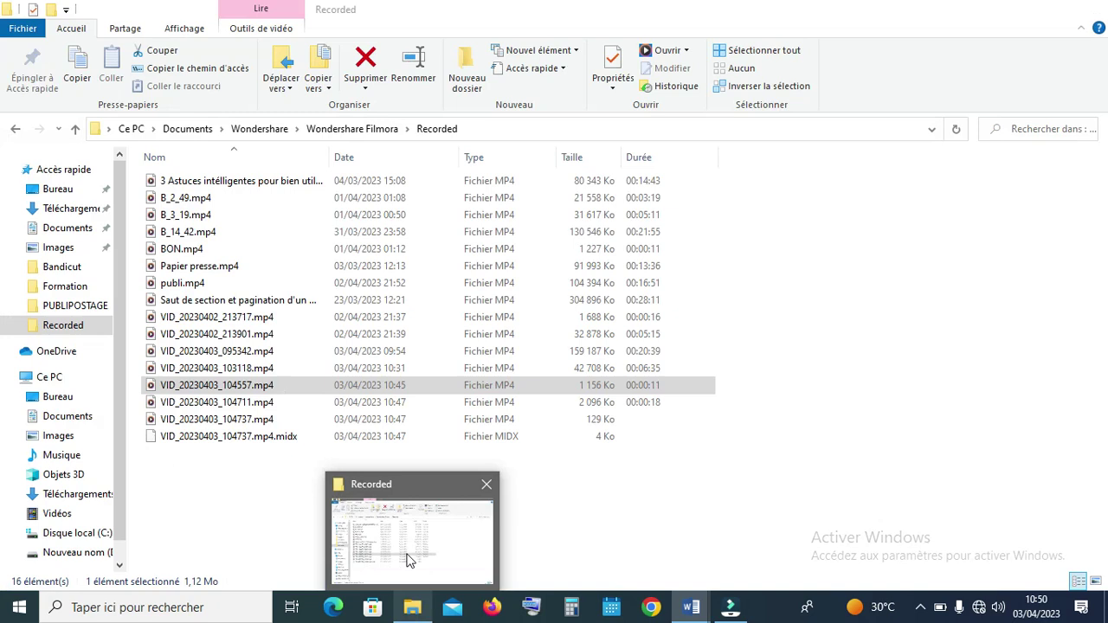
{"action": "left_click", "coordinate": [411, 567]}
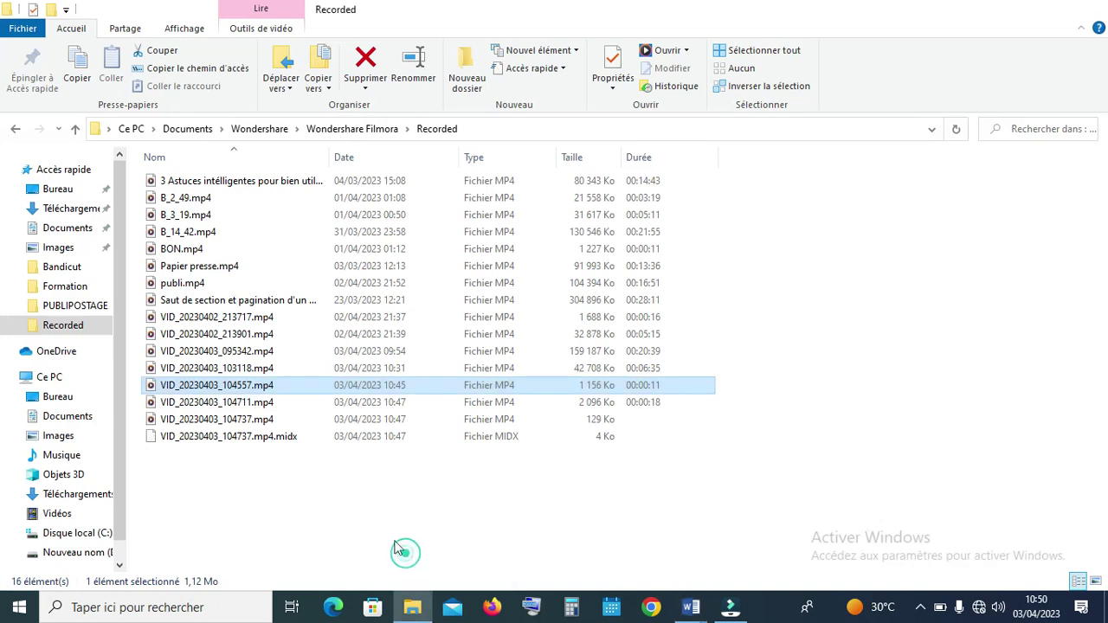
{"action": "left_click", "coordinate": [75, 305]}
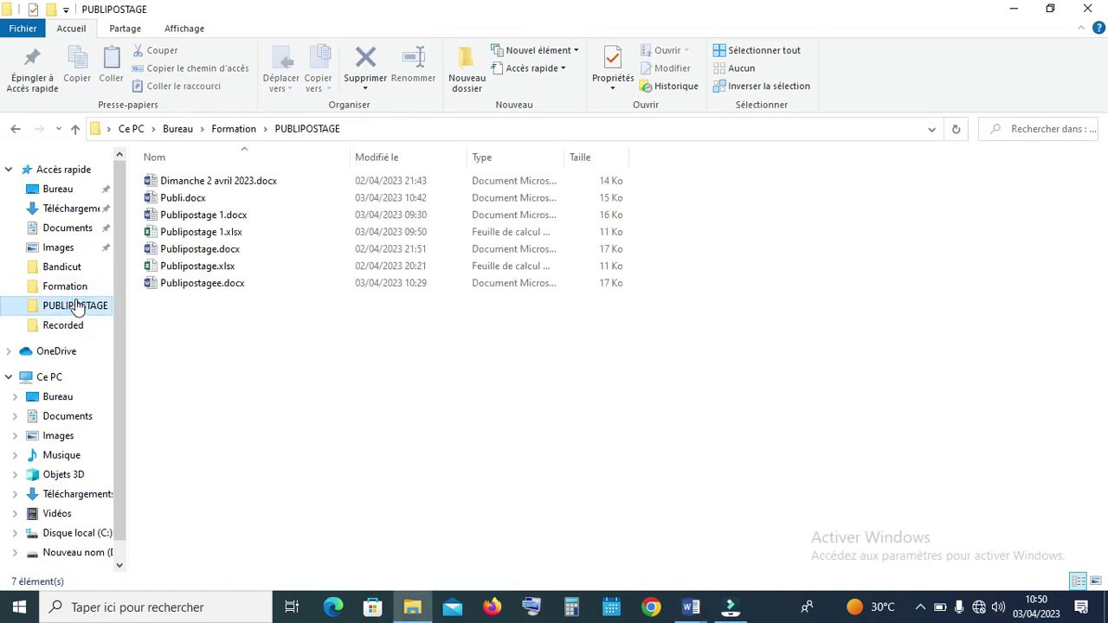
{"action": "left_click", "coordinate": [212, 235]}
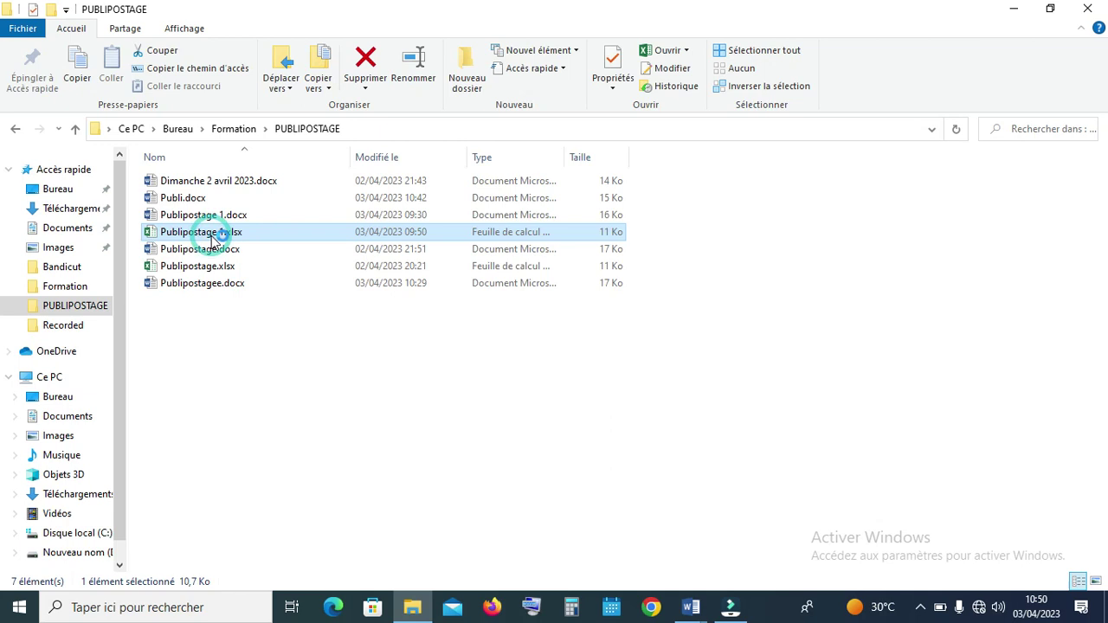
{"action": "double_click", "coordinate": [212, 235]}
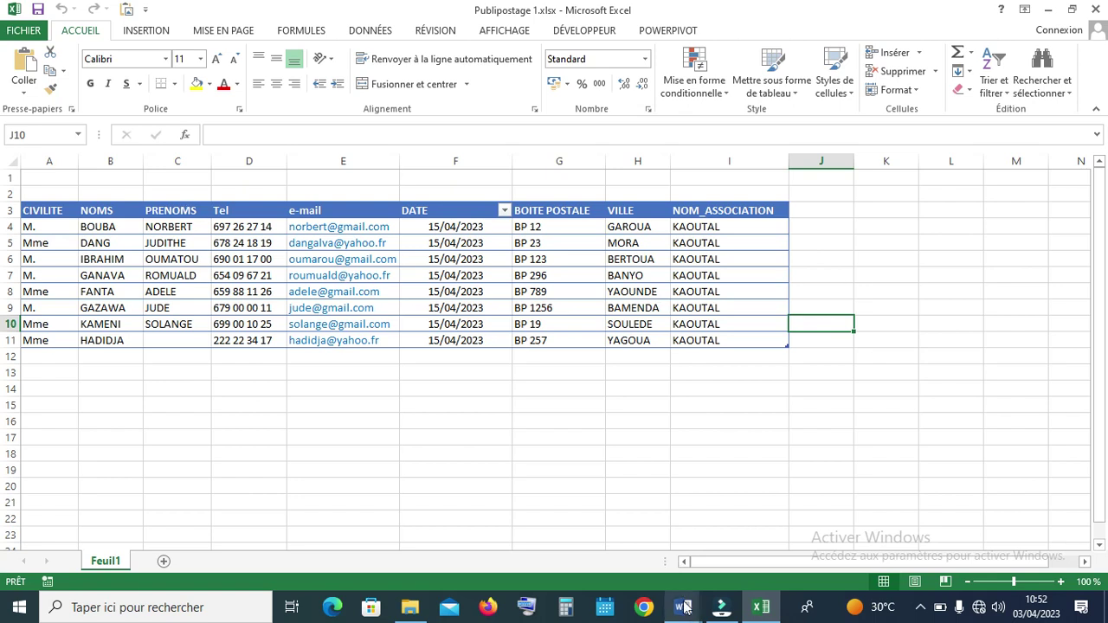
Close the Publipostage 1.xlsx workbook and return to the Publi.docx letter in Word.
{"action": "mouse_move", "coordinate": [683, 607]}
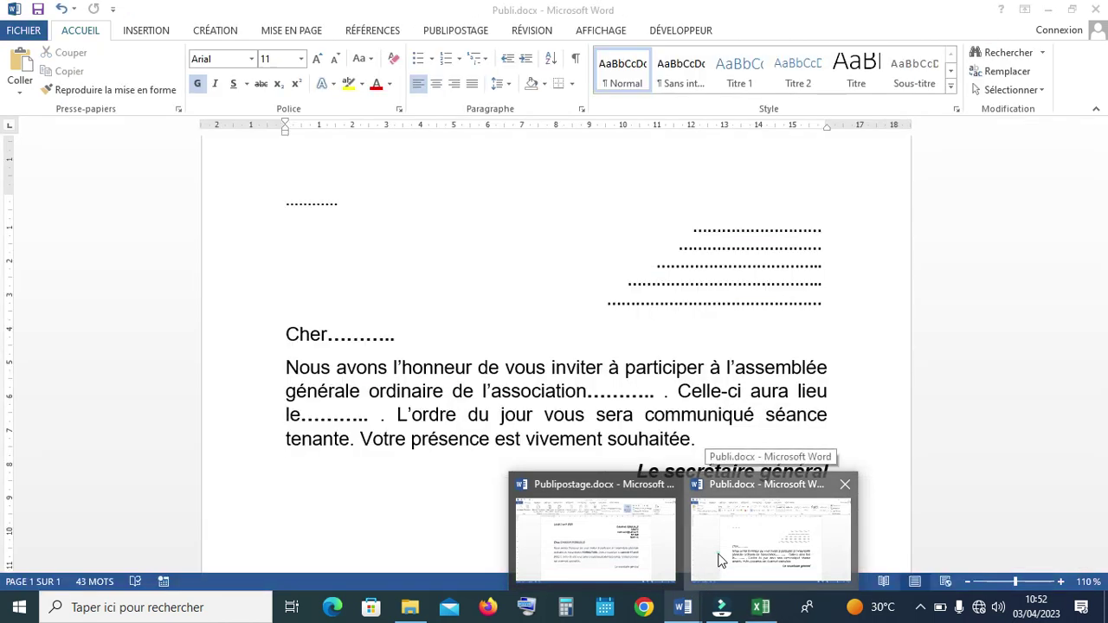
{"action": "left_click", "coordinate": [719, 553]}
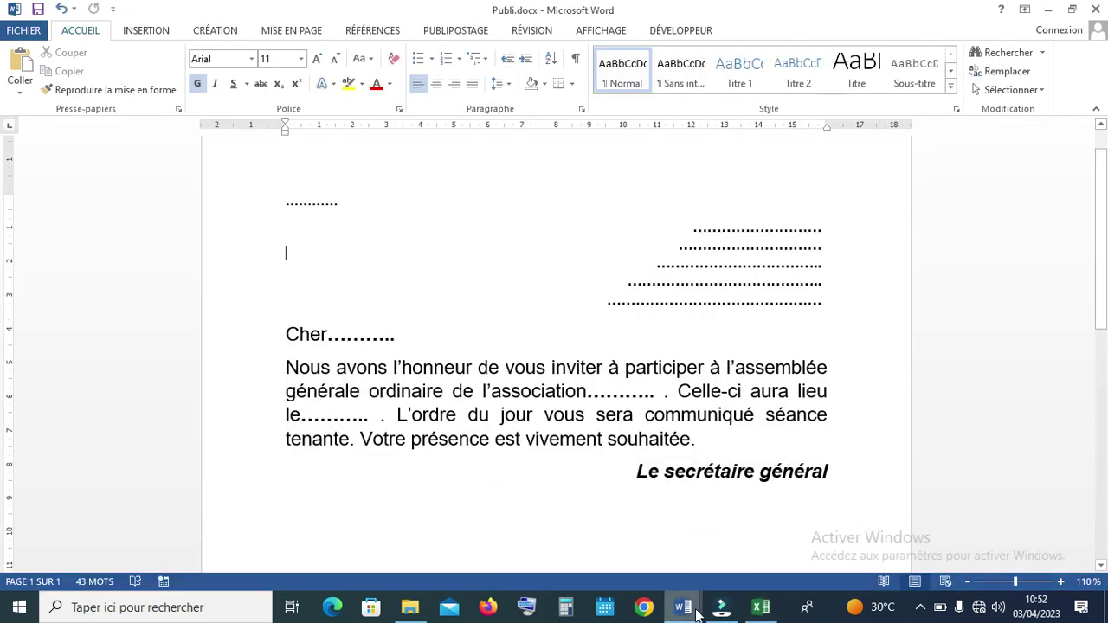
{"action": "left_click", "coordinate": [759, 607]}
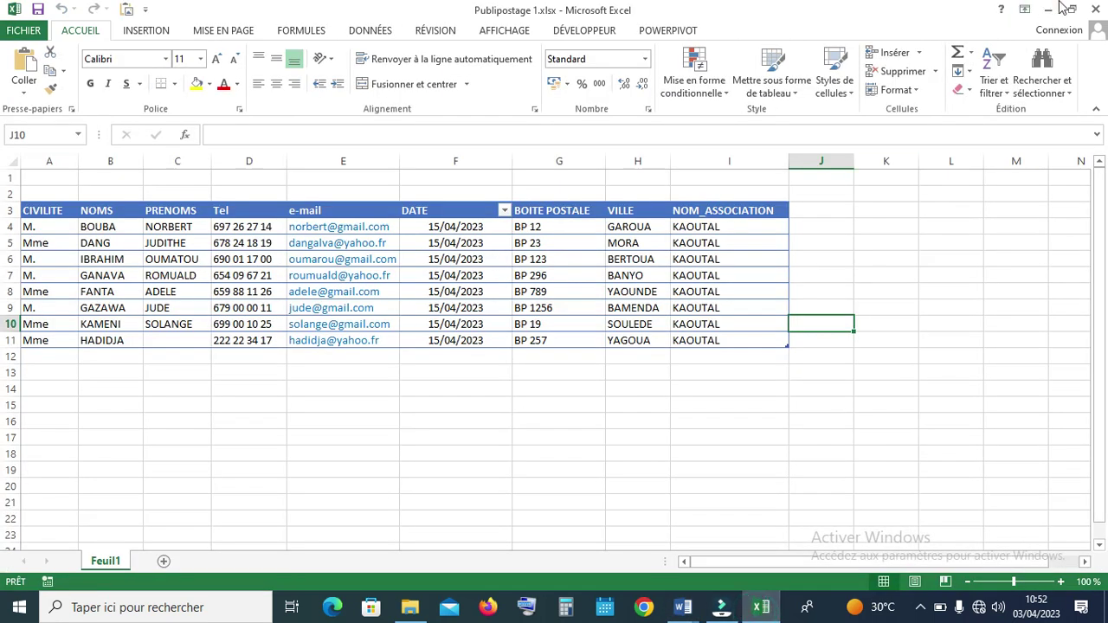
{"action": "left_click", "coordinate": [1095, 9]}
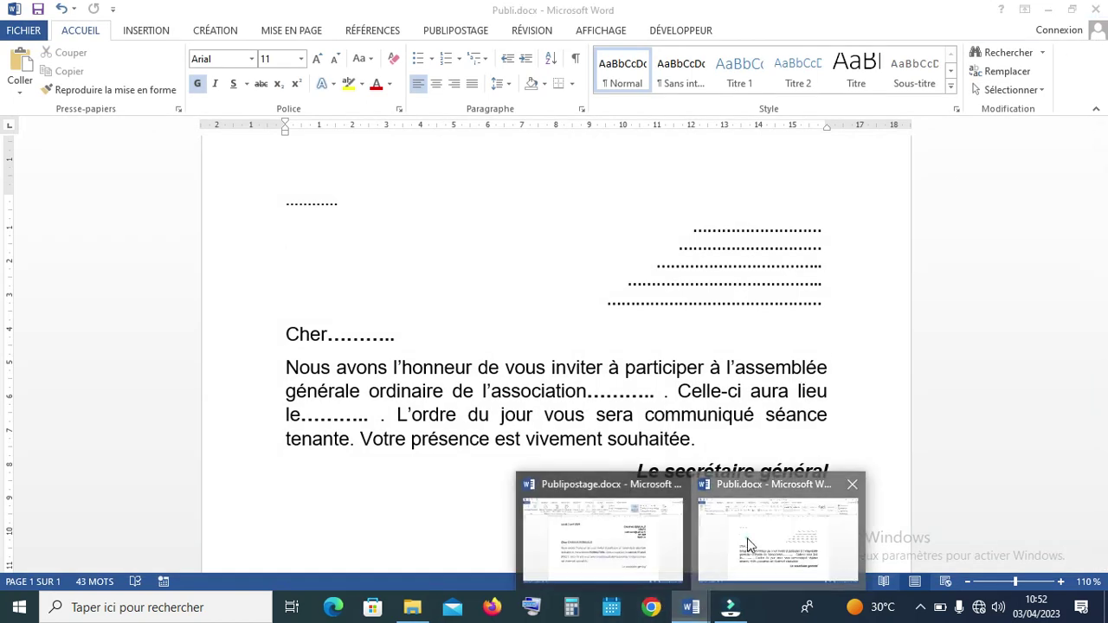
{"action": "left_click", "coordinate": [747, 537]}
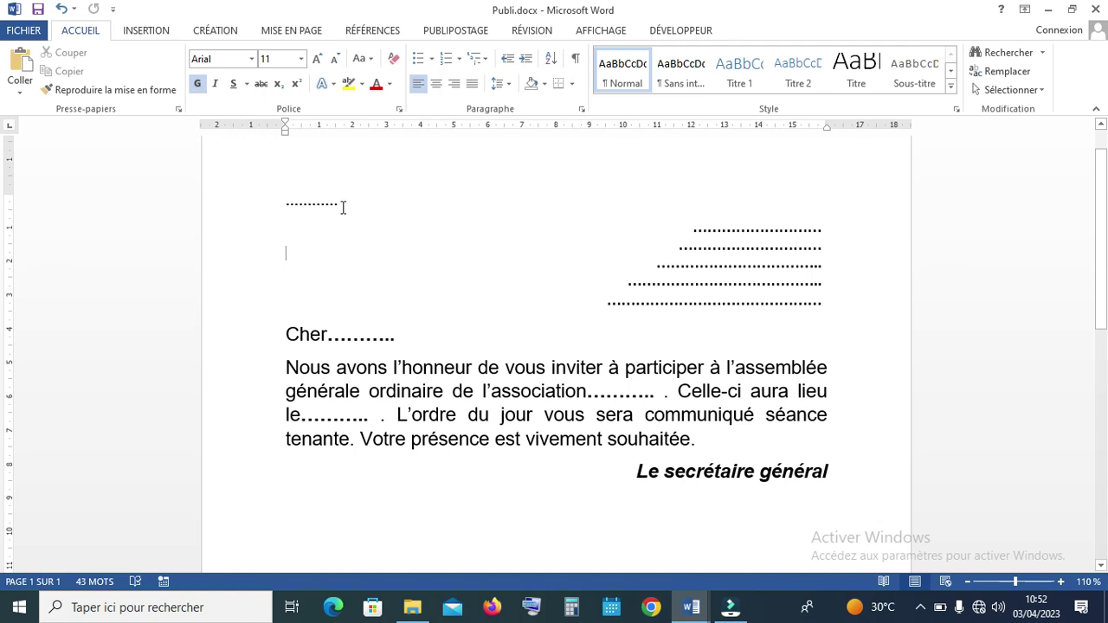
Replace the dotted date placeholder with an automatically updating date in the "lundi 3 avril 2023" format.
{"action": "mouse_move", "coordinate": [342, 206]}
{"action": "left_mouse_down"}
{"action": "mouse_move", "coordinate": [284, 200]}
{"action": "mouse_move", "coordinate": [351, 198]}
{"action": "mouse_move", "coordinate": [325, 197]}
{"action": "mouse_move", "coordinate": [337, 205]}
{"action": "left_mouse_up"}
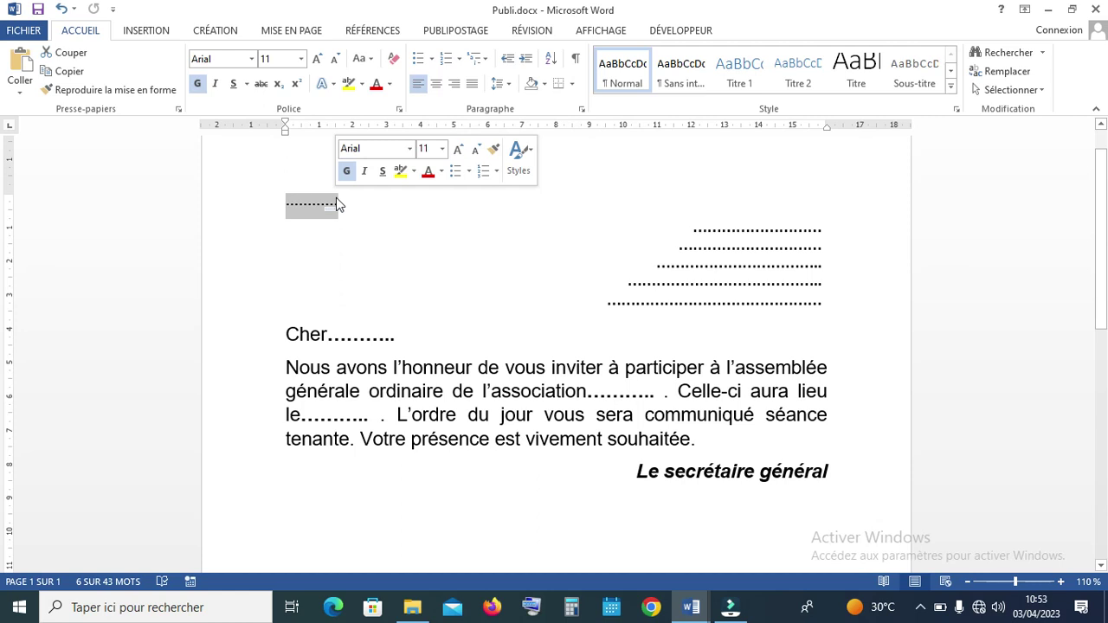
{"action": "left_click", "coordinate": [141, 35]}
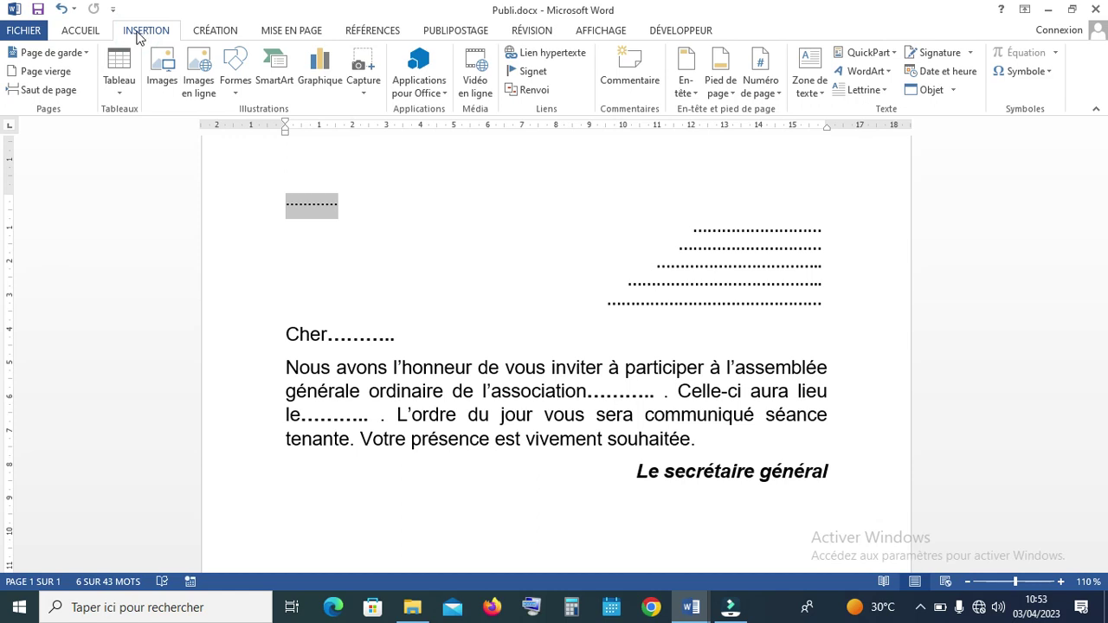
{"action": "left_click", "coordinate": [952, 73]}
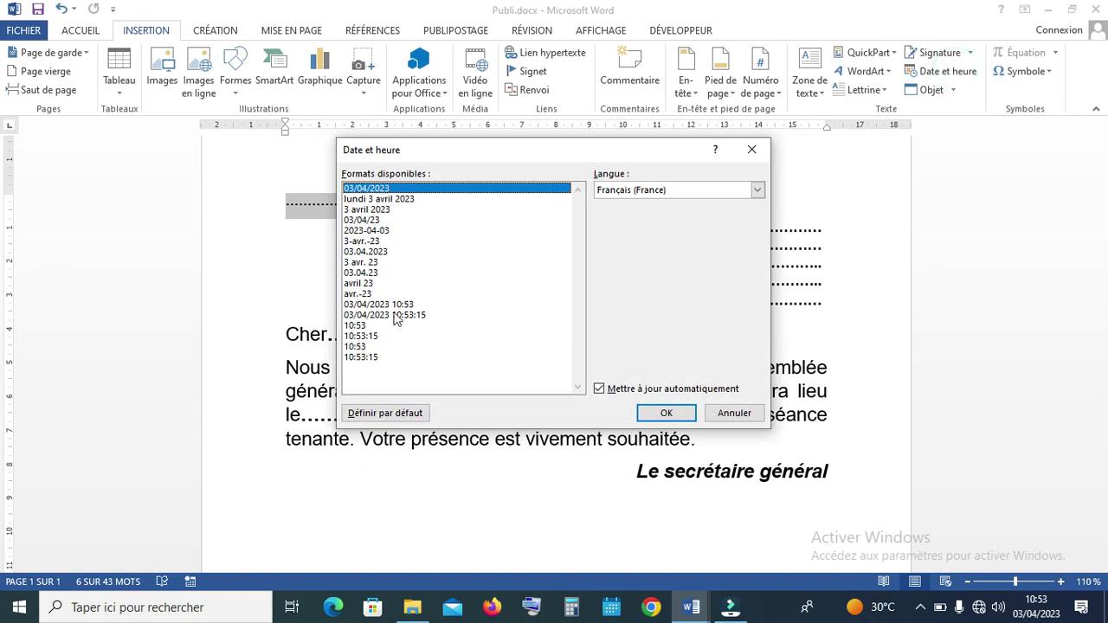
{"action": "left_click", "coordinate": [375, 199]}
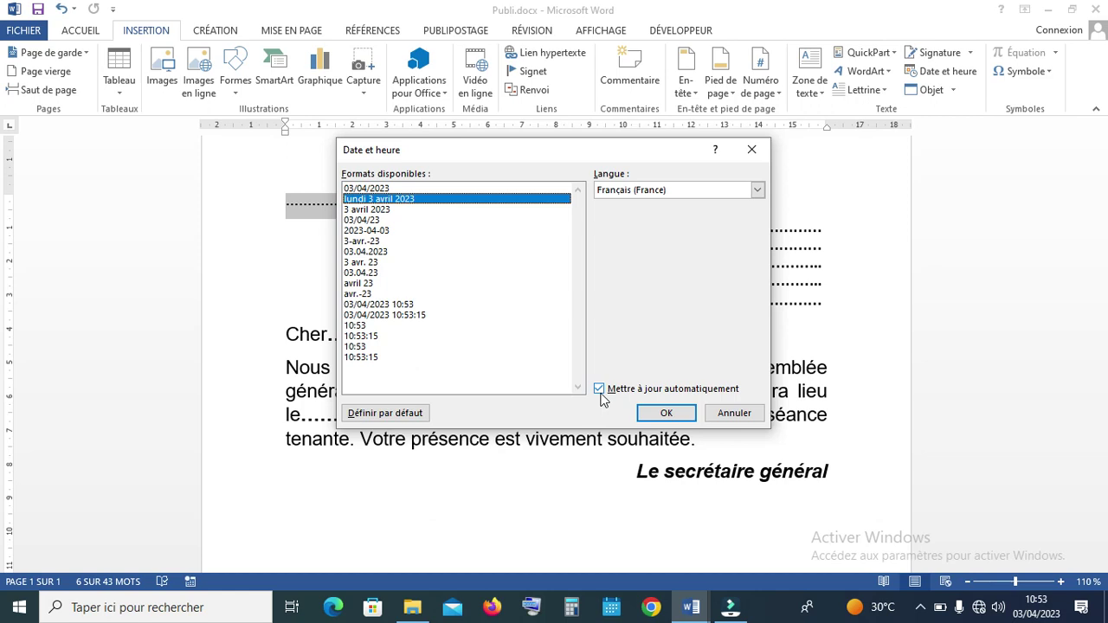
{"action": "left_click", "coordinate": [667, 416]}
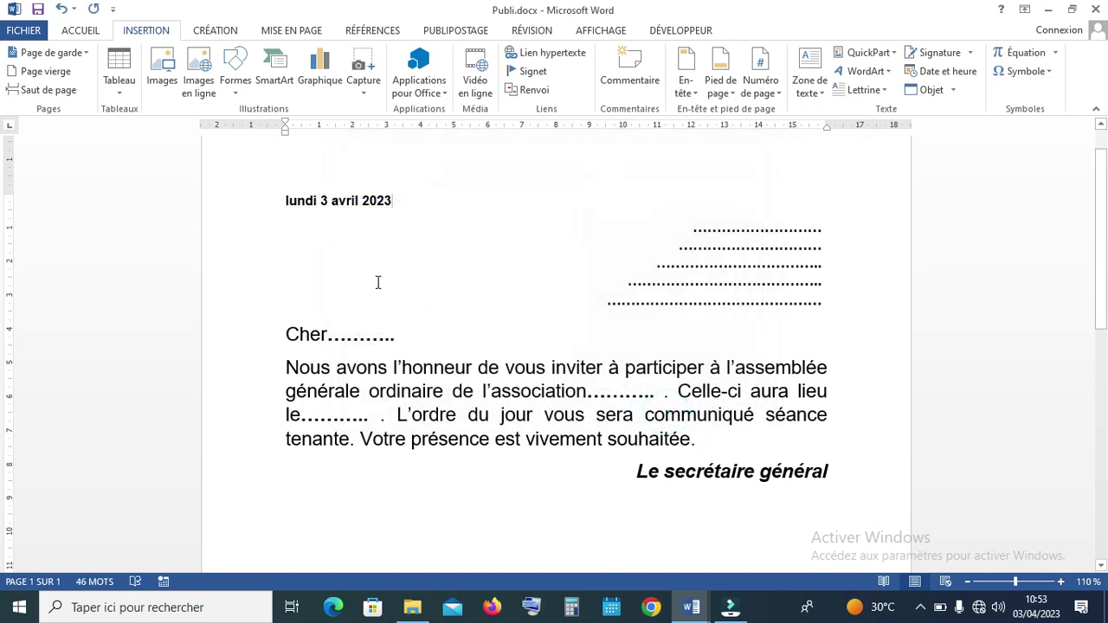
Capitalise the first letter of the inserted date and enlarge its font to 14 pt.
{"action": "triple_click", "coordinate": [400, 191]}
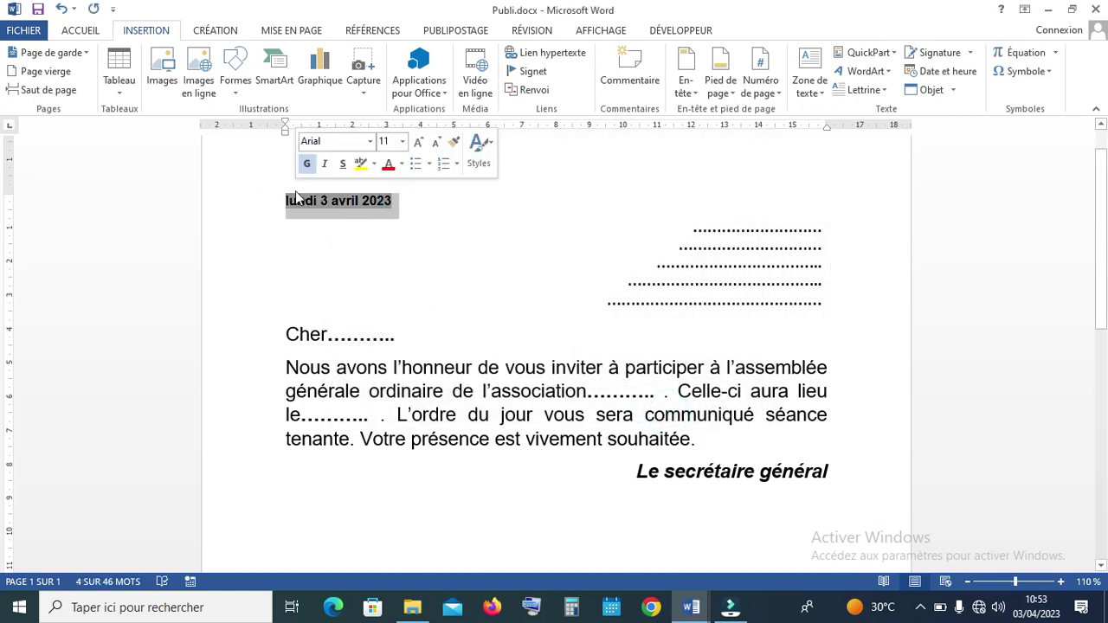
{"action": "left_click", "coordinate": [79, 30]}
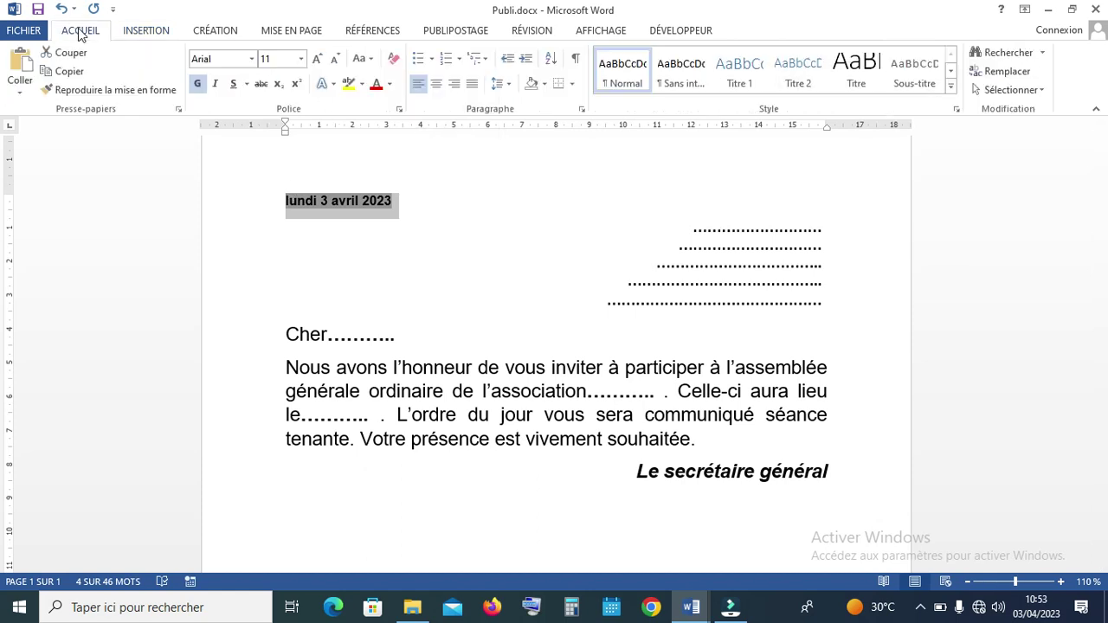
{"action": "left_click", "coordinate": [367, 59]}
{"action": "left_click", "coordinate": [400, 79]}
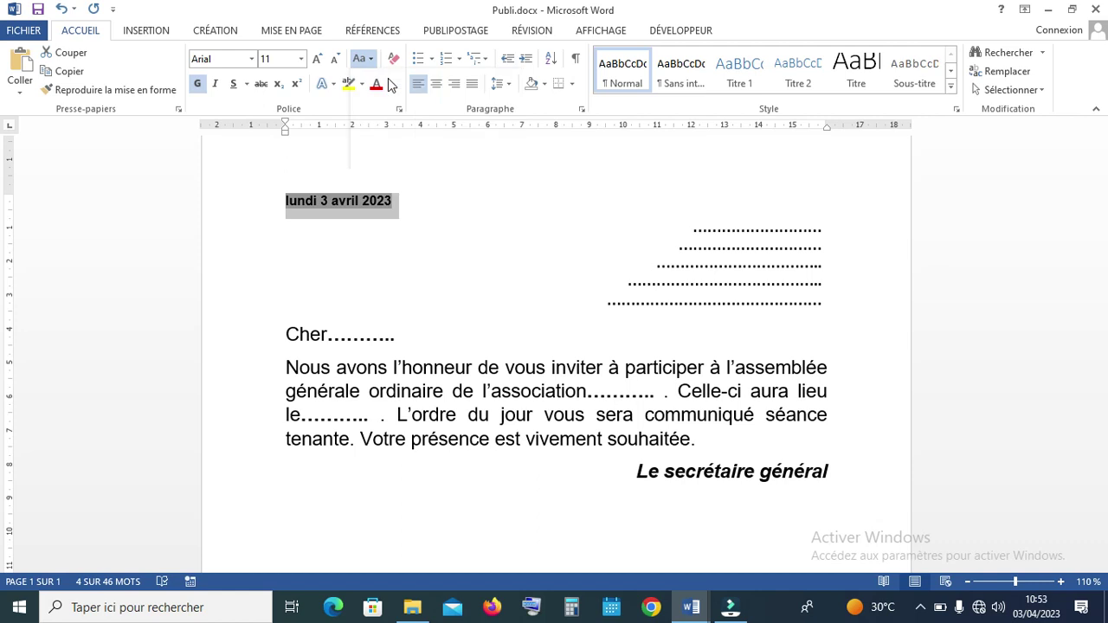
{"action": "left_click", "coordinate": [320, 59]}
{"action": "left_click", "coordinate": [320, 59]}
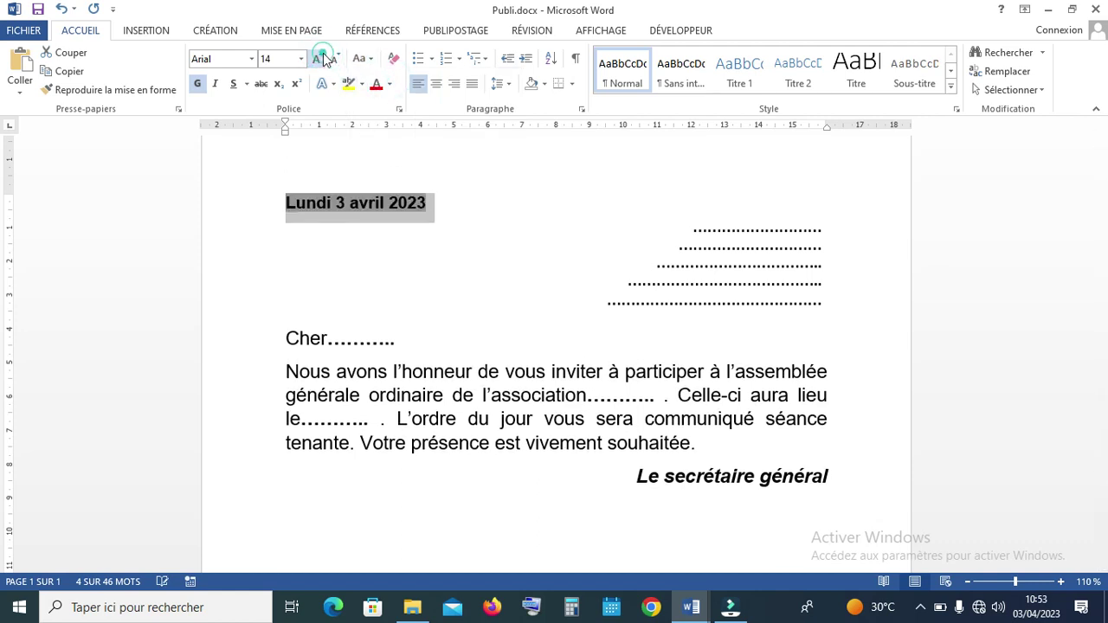
{"action": "left_click", "coordinate": [456, 192]}
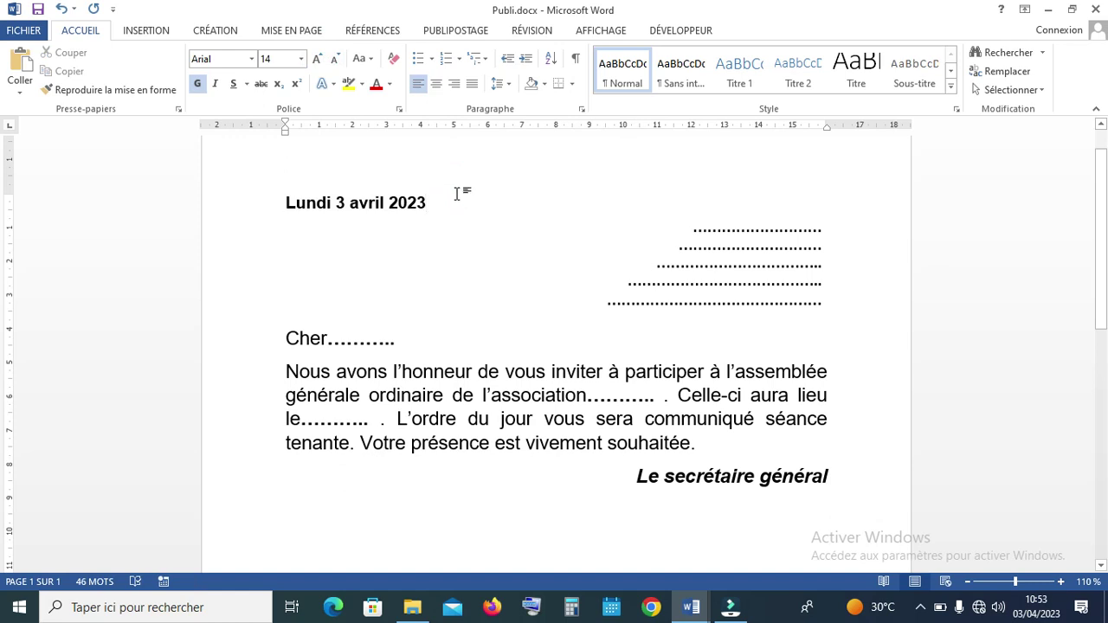
Clear the first dotted line of the address text box, leaving the cursor on that empty line.
{"action": "left_click", "coordinate": [725, 243]}
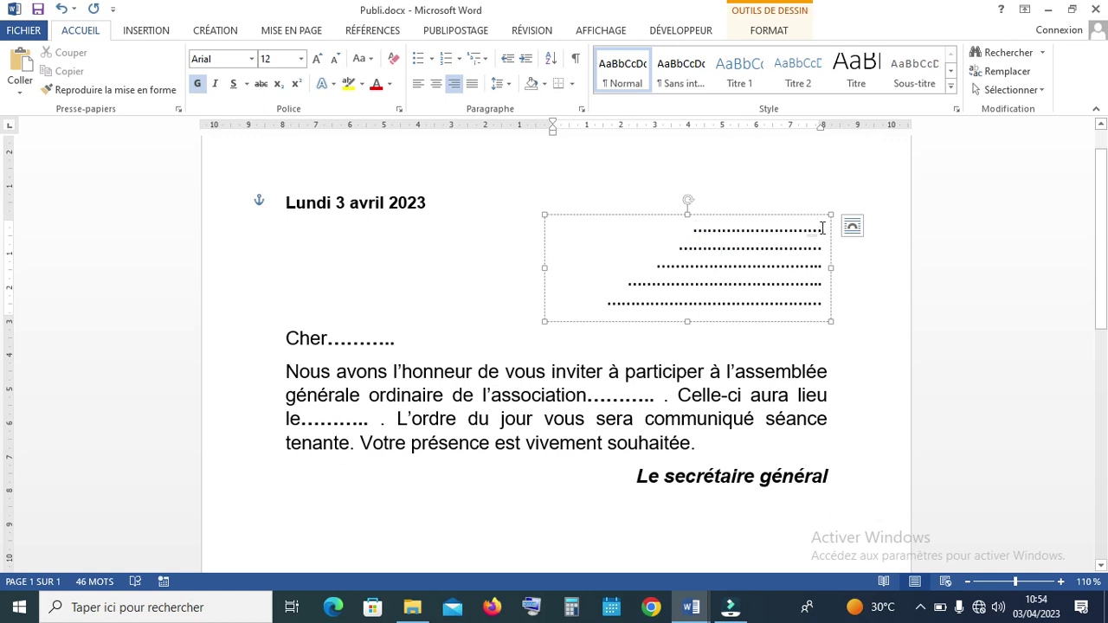
{"action": "left_click_drag", "start_coordinate": [774, 230], "coordinate": [698, 230]}
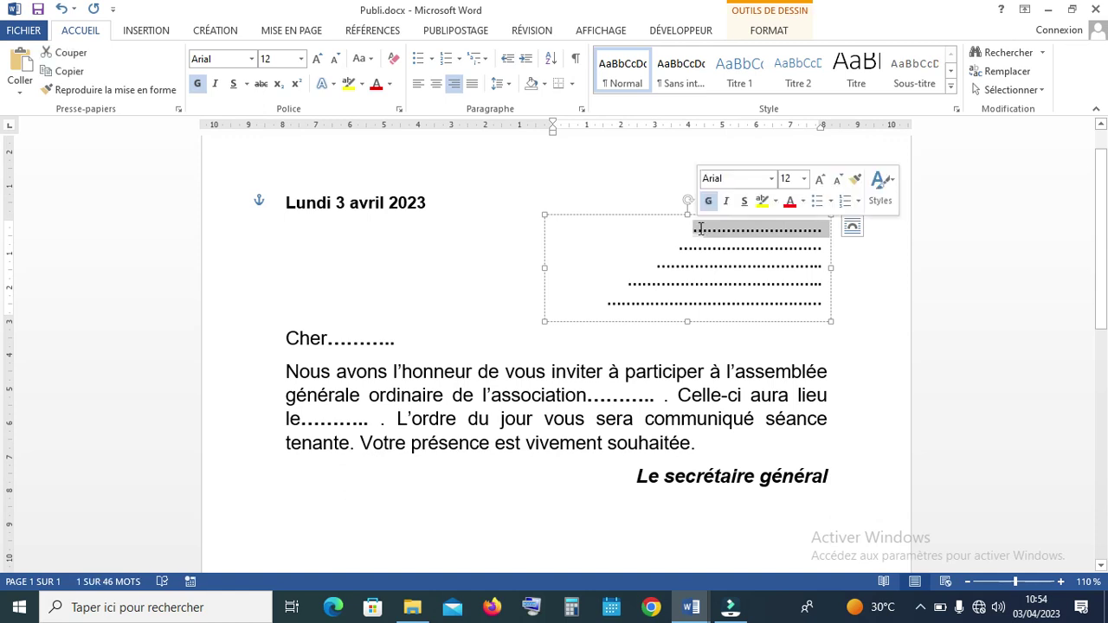
{"action": "key", "text": "Delete"}
{"action": "key", "text": "Return"}
{"action": "key", "text": "Up"}
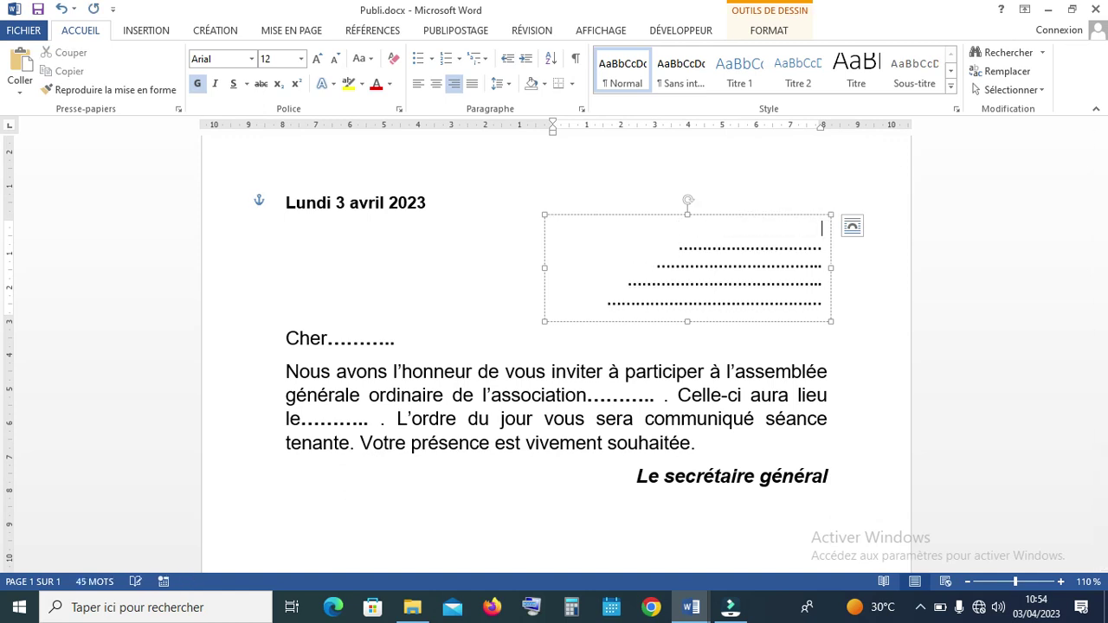
Attach Publipostage 1.xlsx from Bureau > Formation > PUBLIPOSTAGE as the existing recipient list, using table Feuil1$ with the first row as column headers.
{"action": "left_click", "coordinate": [454, 28]}
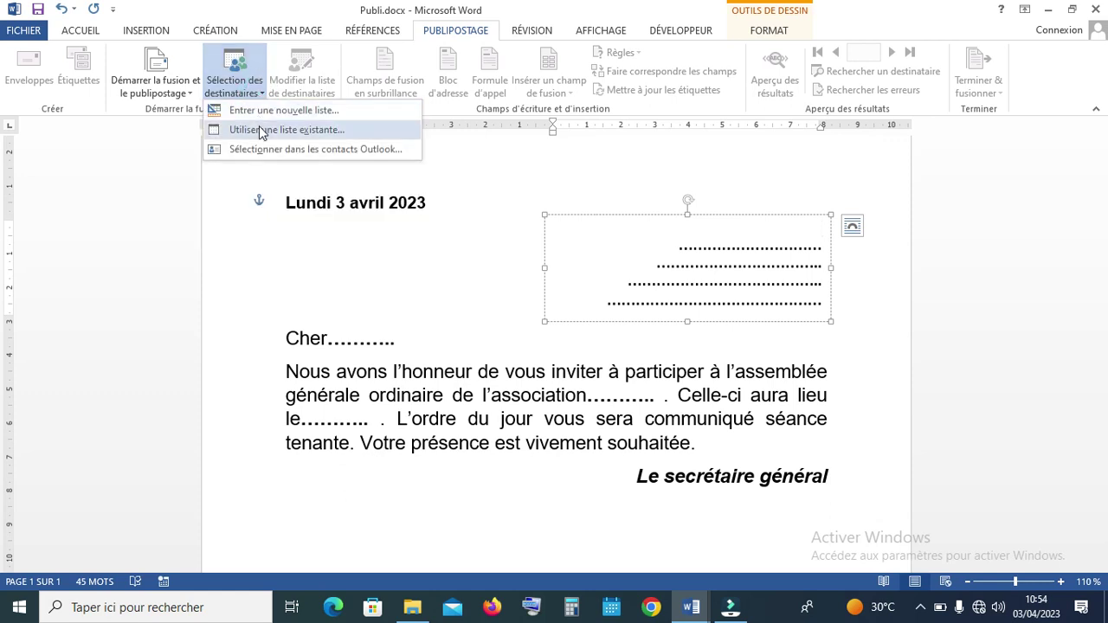
{"action": "left_click", "coordinate": [259, 130]}
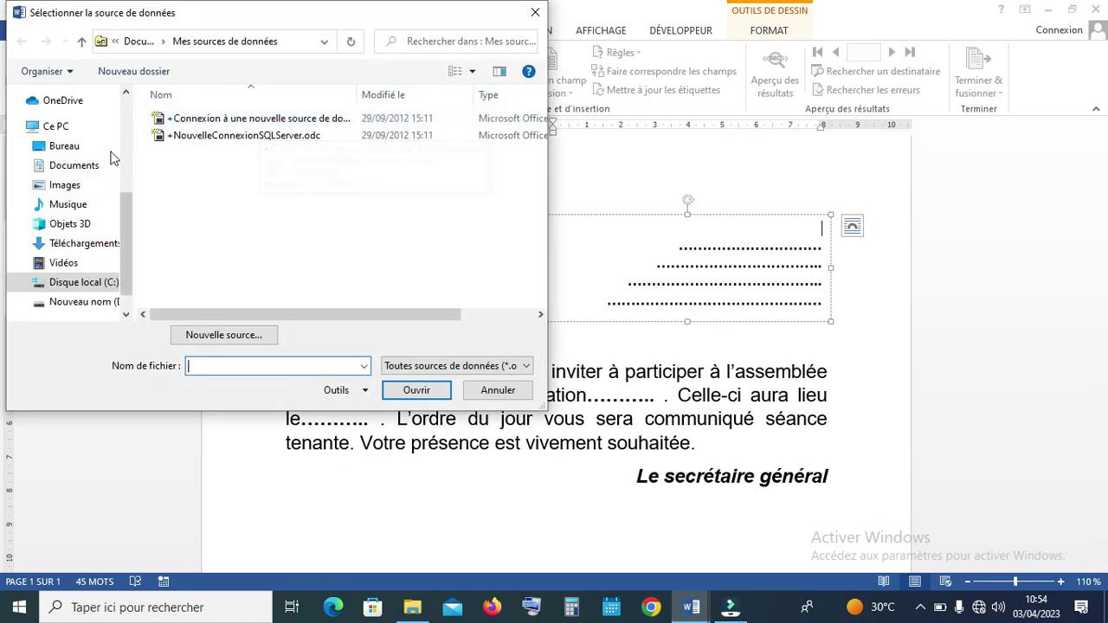
{"action": "left_click", "coordinate": [59, 148]}
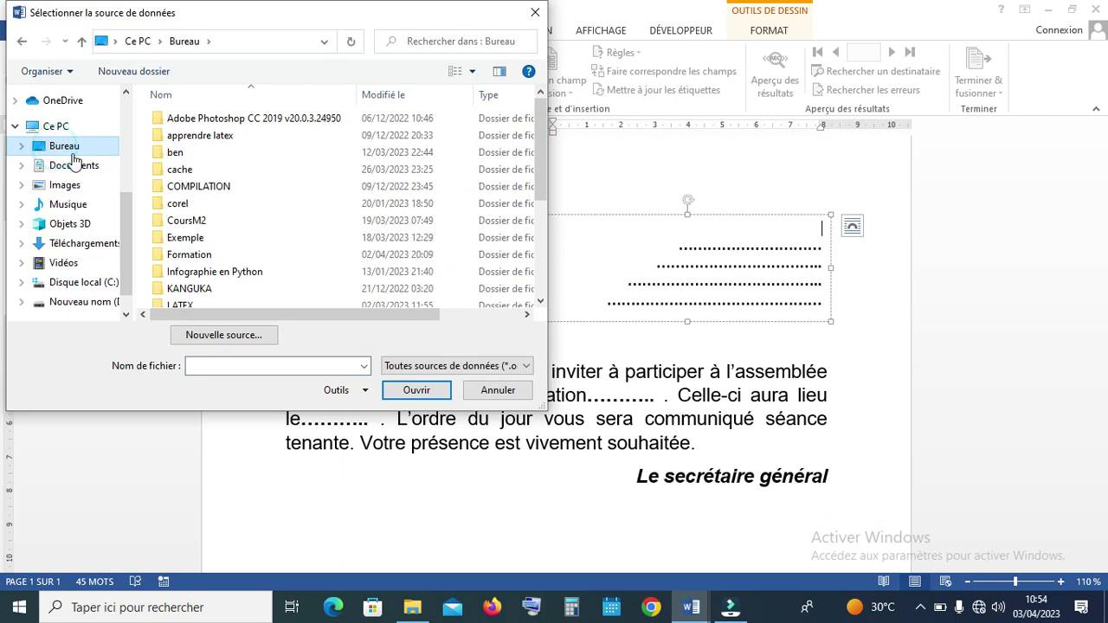
{"action": "double_click", "coordinate": [204, 251]}
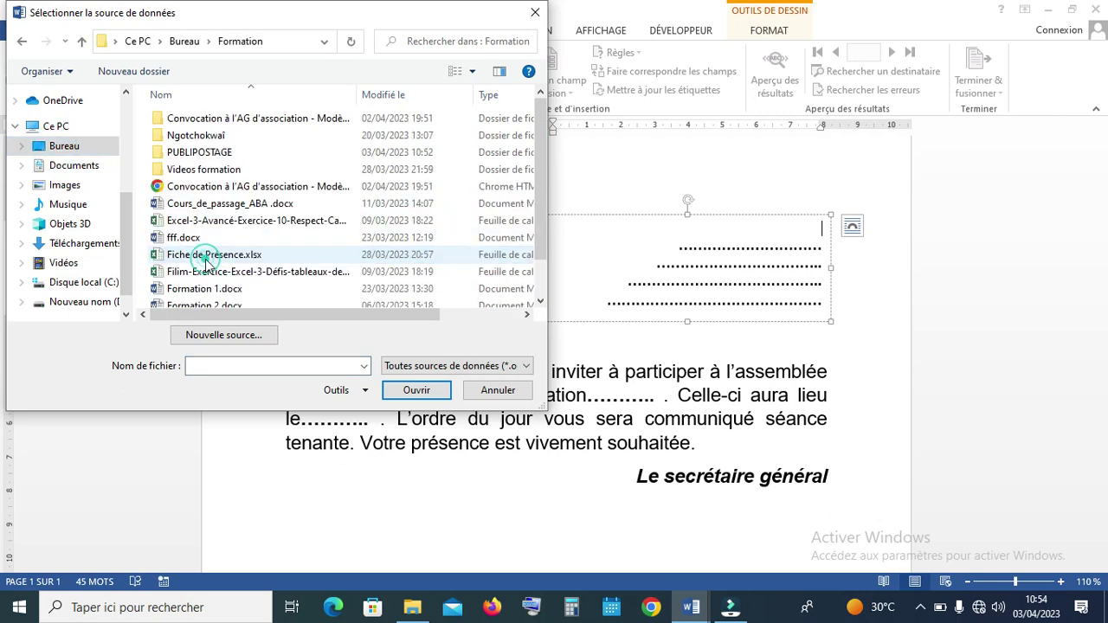
{"action": "double_click", "coordinate": [199, 152]}
{"action": "left_click", "coordinate": [206, 170]}
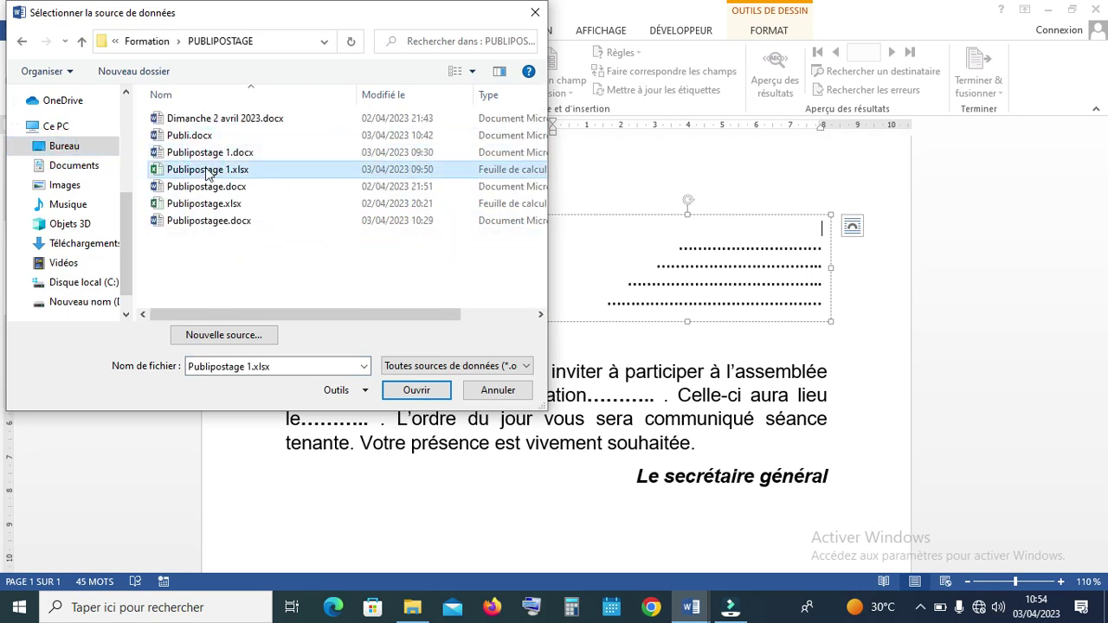
{"action": "left_click", "coordinate": [413, 391]}
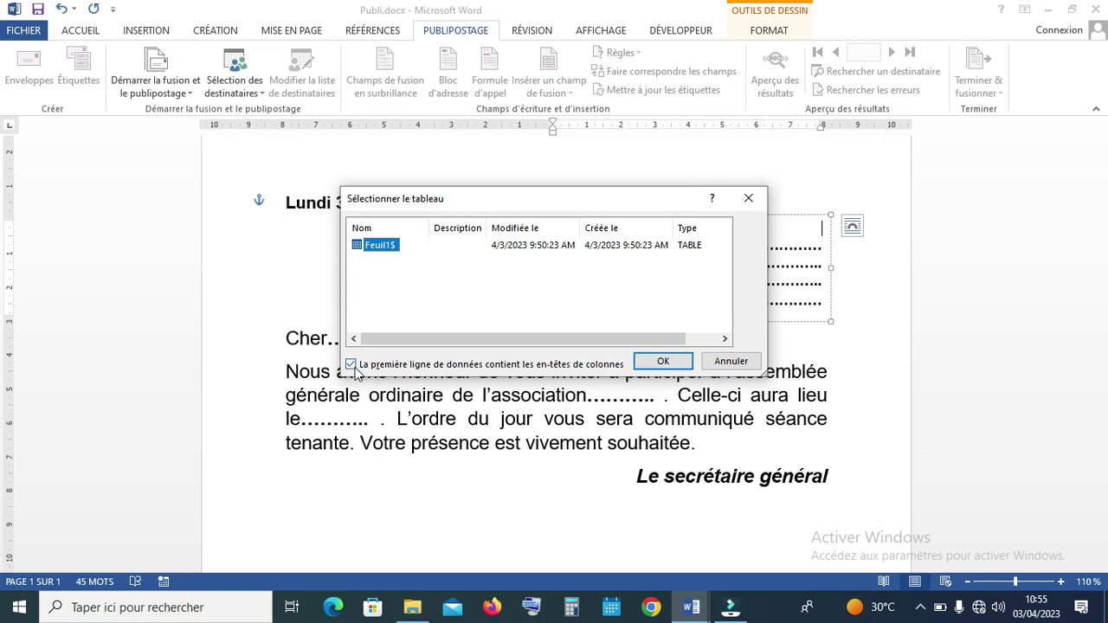
{"action": "left_click", "coordinate": [663, 362]}
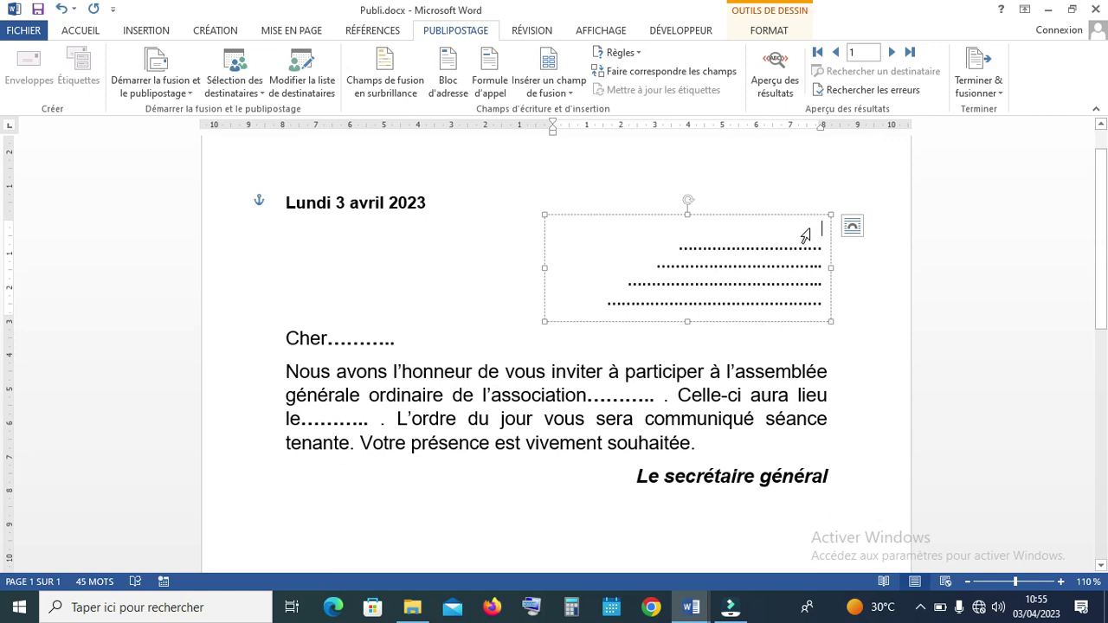
Insert the NOMS merge field on the empty first line of the address text box.
{"action": "left_click", "coordinate": [572, 94]}
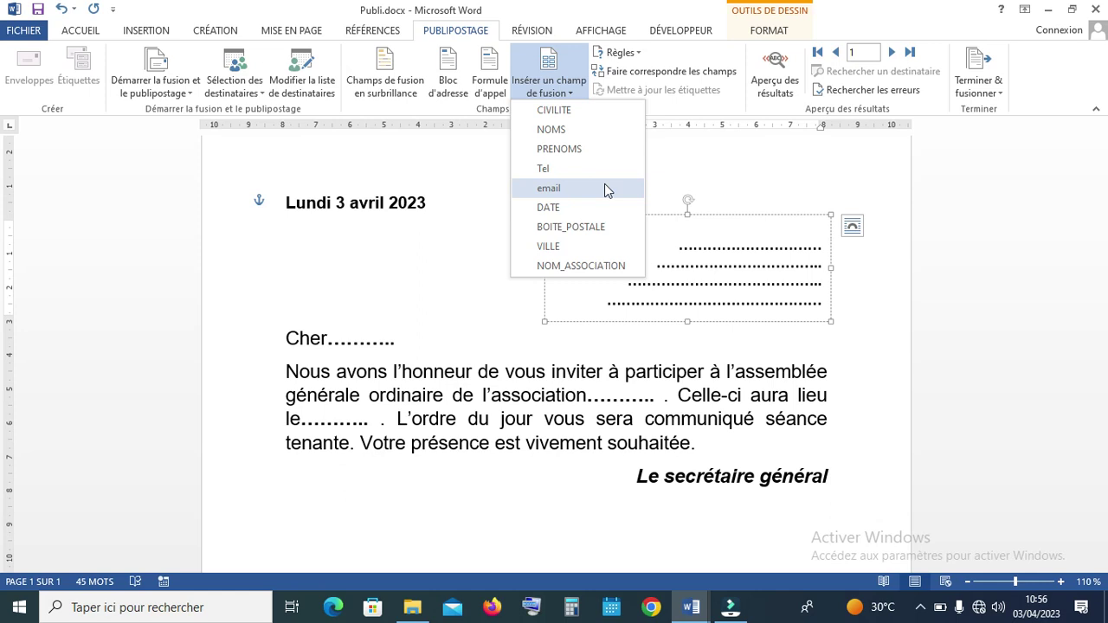
{"action": "left_click", "coordinate": [565, 130]}
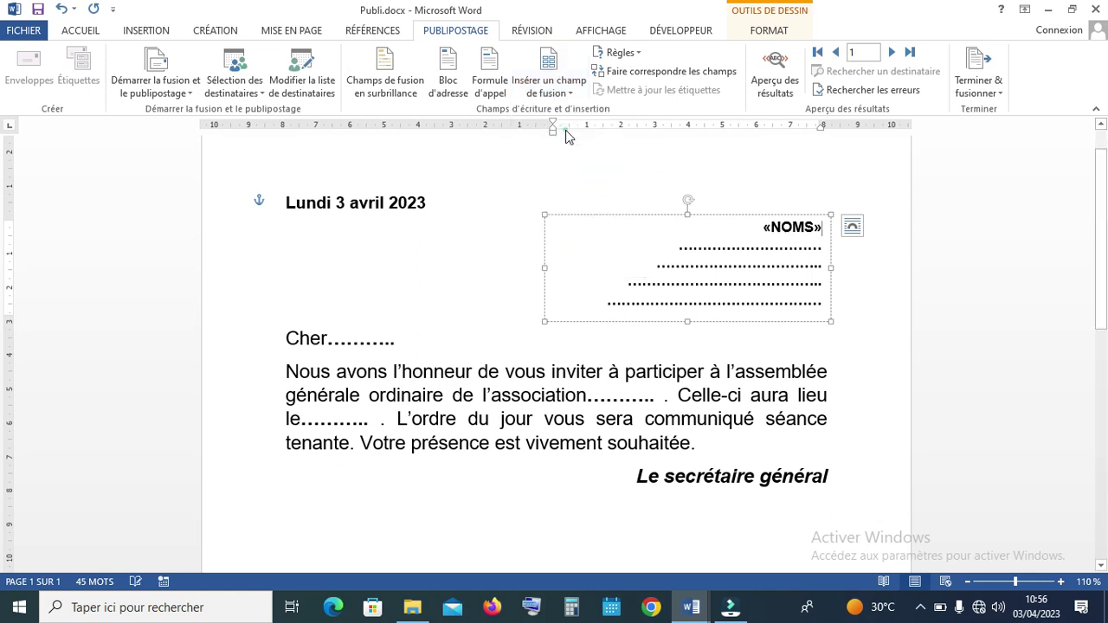
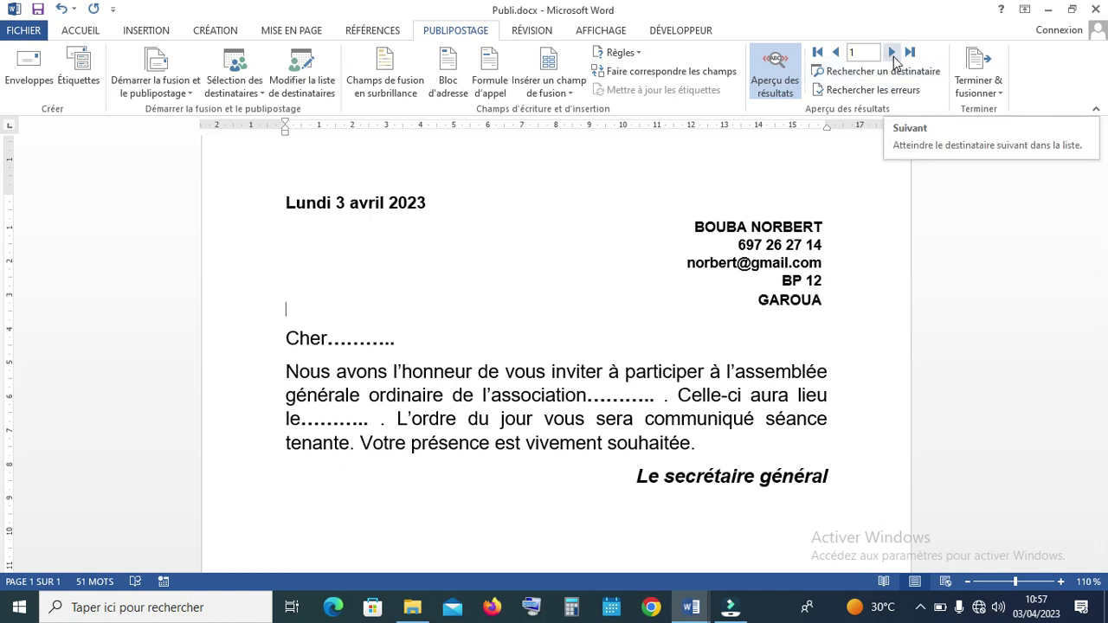
Browse the previewed letters forward from the first recipient to record 6 to check the address block.
{"action": "left_click", "coordinate": [891, 52]}
{"action": "left_click", "coordinate": [892, 53]}
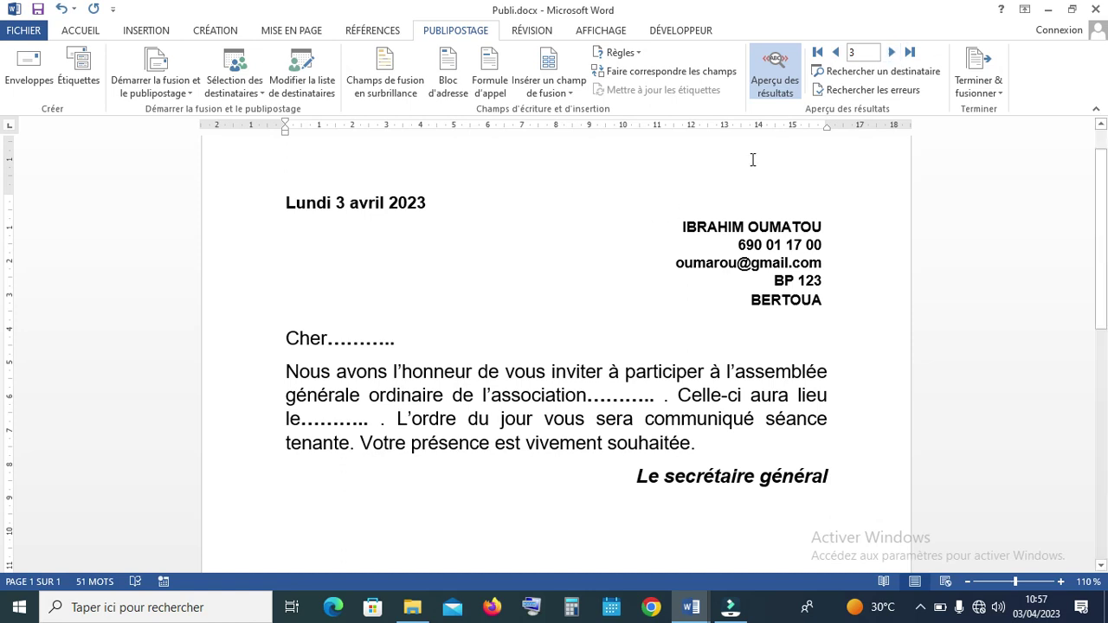
{"action": "left_click", "coordinate": [892, 52]}
{"action": "left_click", "coordinate": [892, 52]}
{"action": "left_click", "coordinate": [892, 52]}
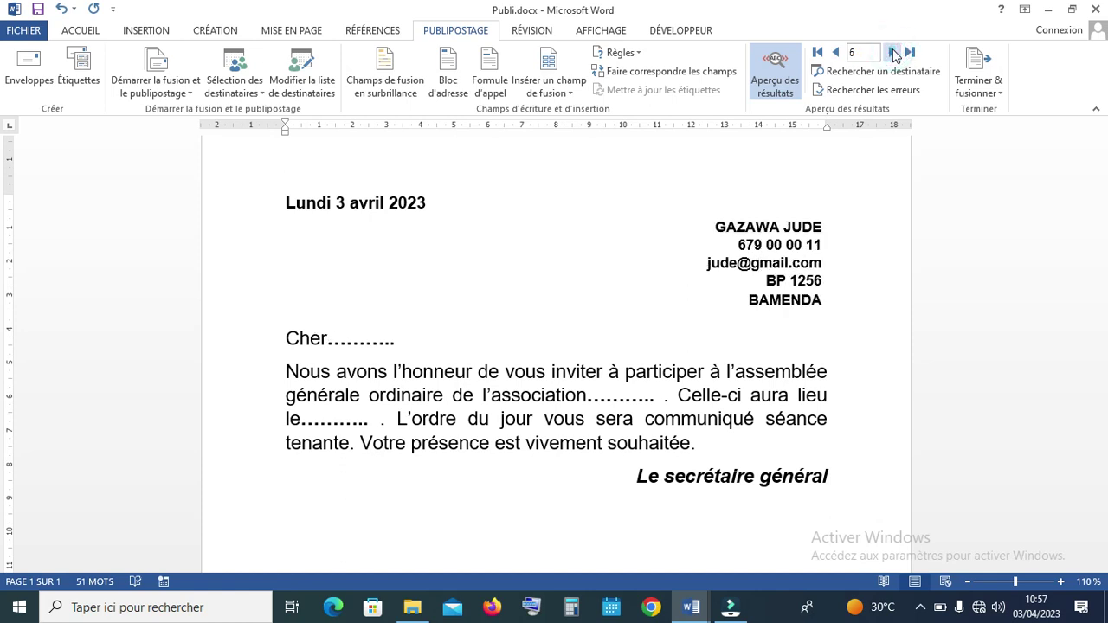
Turn off the results preview and replace the dotted salutation line with "Cher" followed by a space.
{"action": "double_click", "coordinate": [328, 339]}
{"action": "key", "text": "Delete"}
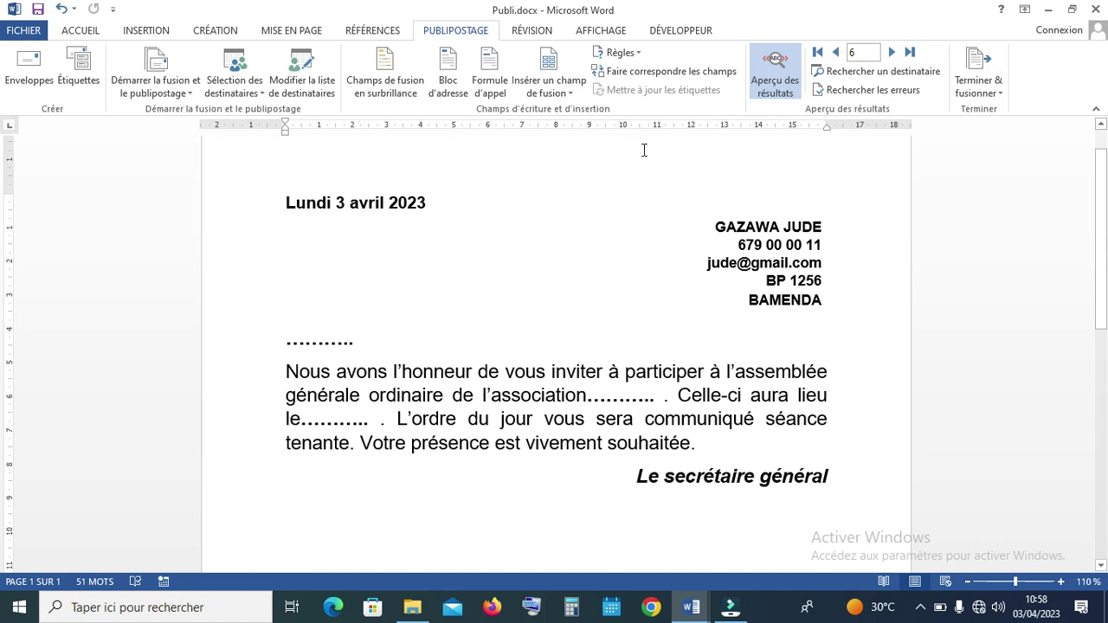
{"action": "left_click", "coordinate": [782, 80]}
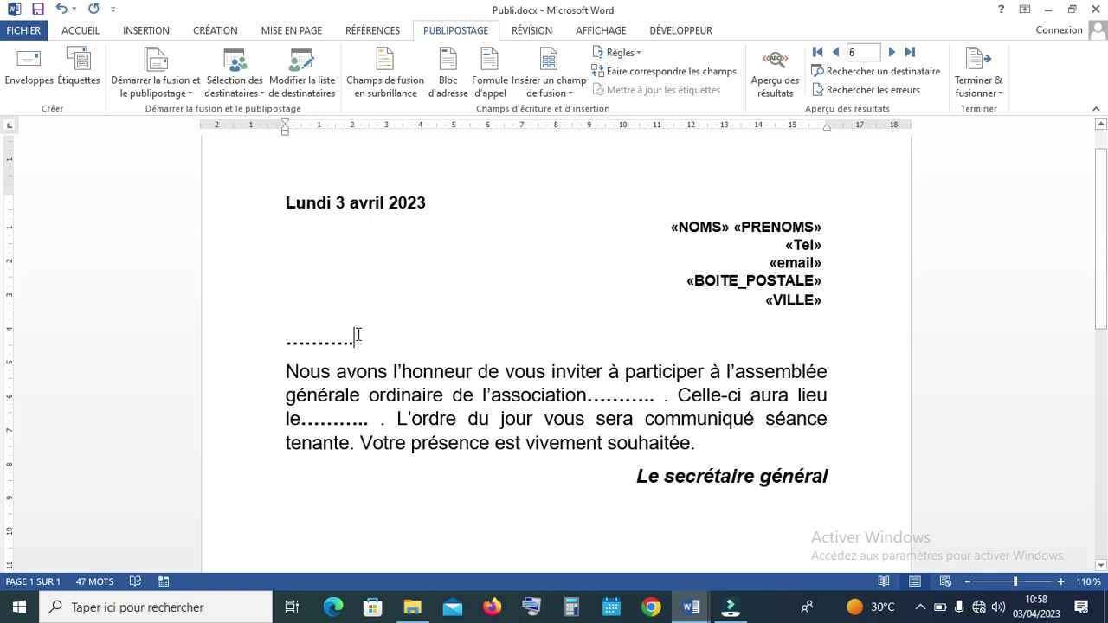
{"action": "key", "text": "BackSpace"}
{"action": "key", "text": "BackSpace"}
{"action": "key", "text": "BackSpace"}
{"action": "key", "text": "BackSpace"}
{"action": "key", "text": "BackSpace"}
{"action": "key", "text": "BackSpace"}
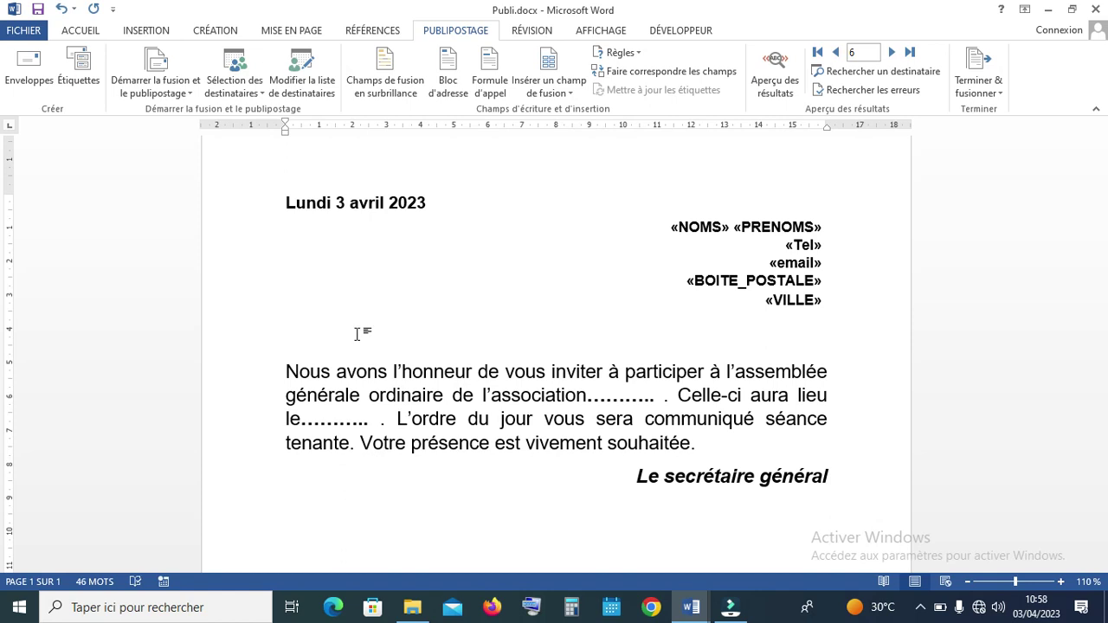
{"action": "type", "text": "Cher"}
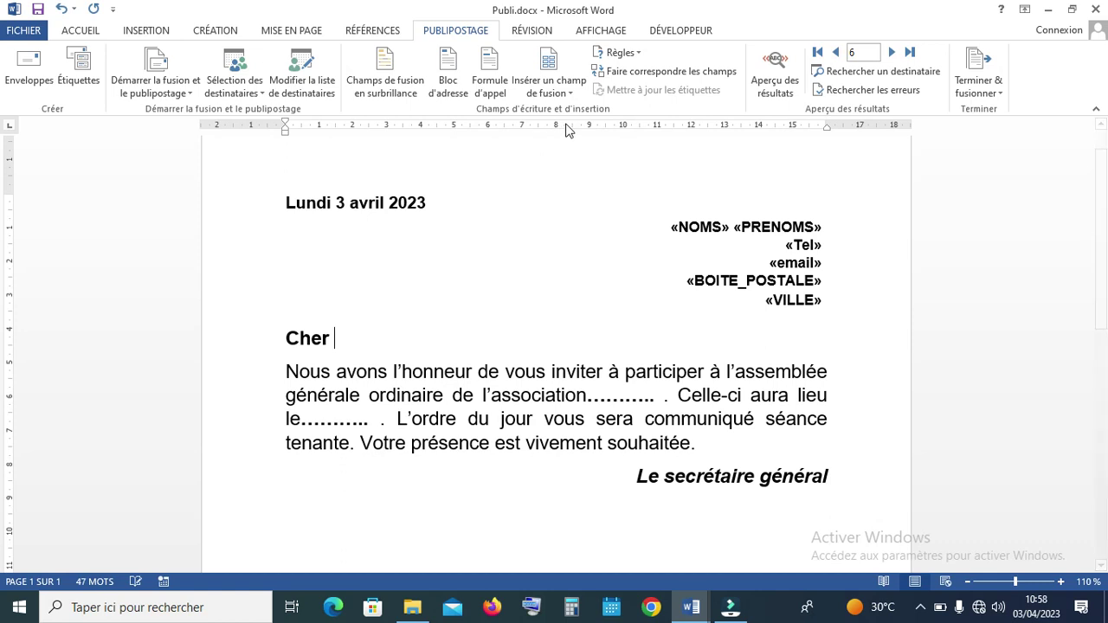
Insert the NOMS and PRENOMS merge fields after "Cher" in the salutation.
{"action": "left_click", "coordinate": [572, 95]}
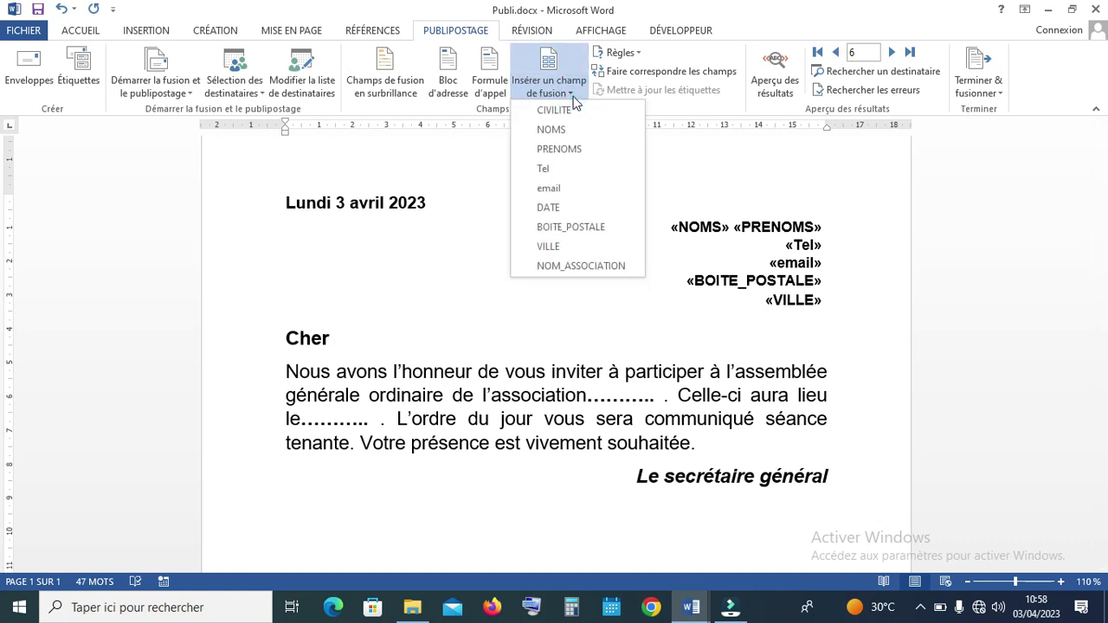
{"action": "left_click", "coordinate": [563, 129]}
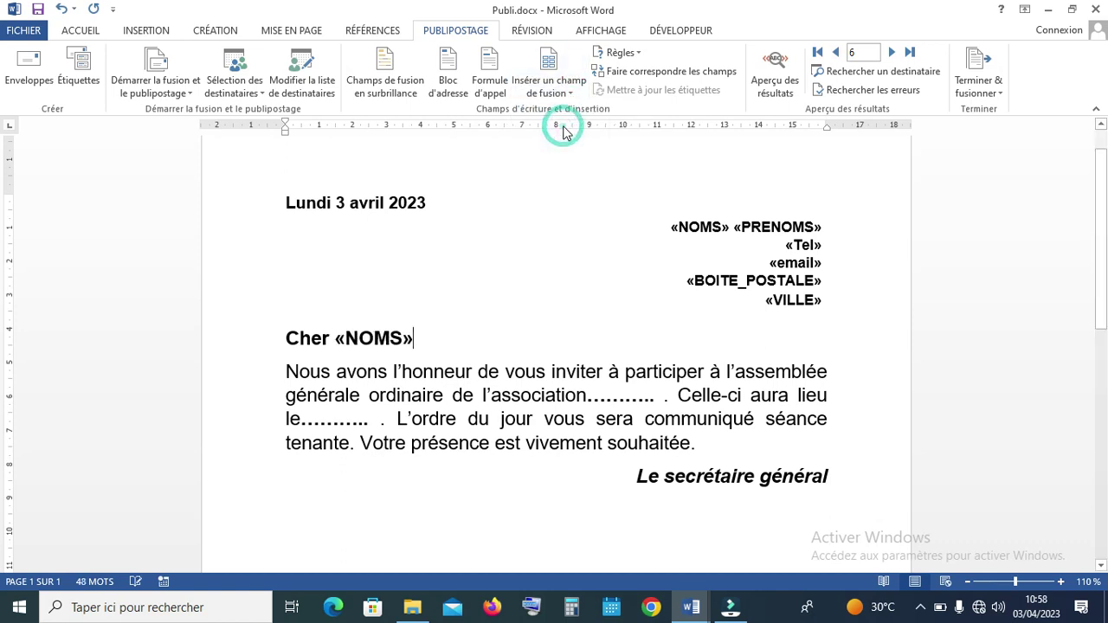
{"action": "left_click", "coordinate": [570, 91]}
{"action": "left_click", "coordinate": [570, 153]}
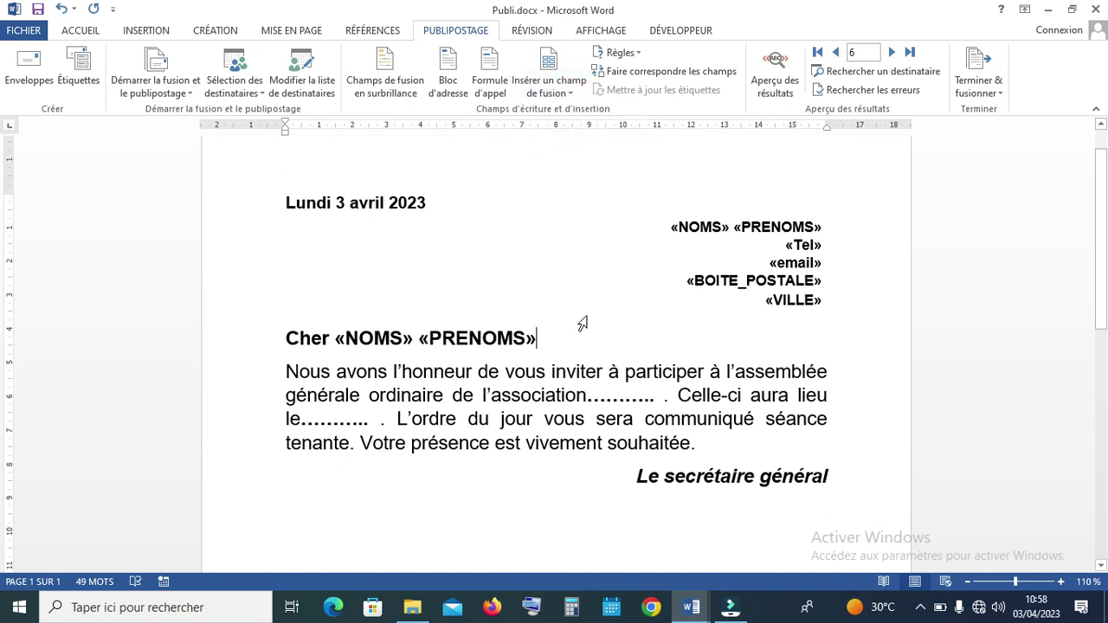
Preview the merged letters and browse recipient records 4 to 9 to compare their salutations, finishing on record 5.
{"action": "left_click", "coordinate": [835, 53]}
{"action": "left_click", "coordinate": [835, 53]}
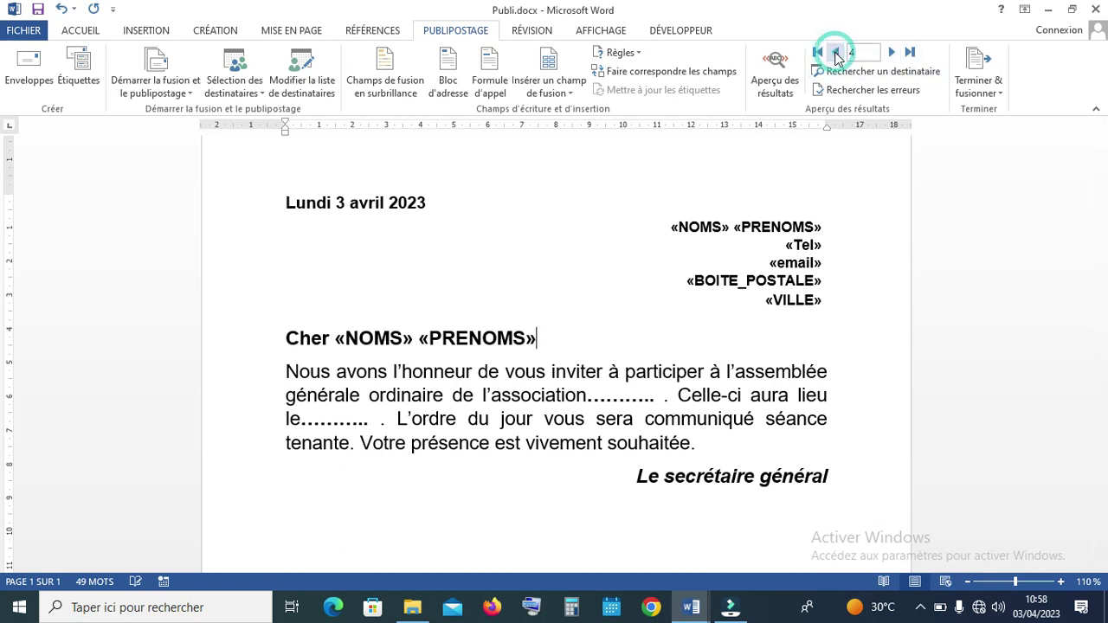
{"action": "left_click", "coordinate": [777, 73]}
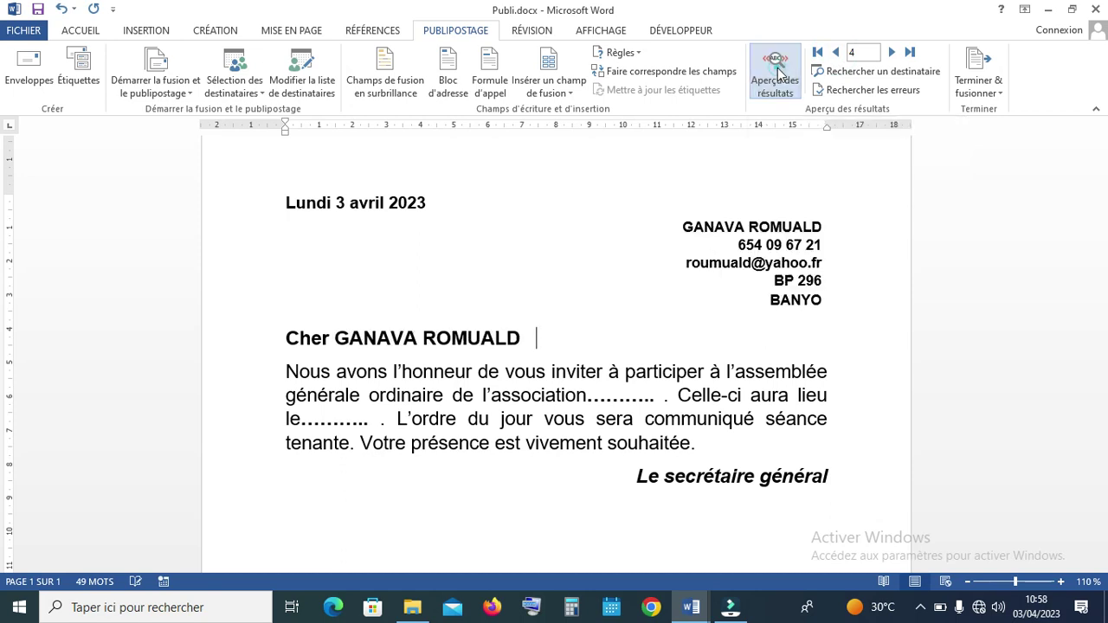
{"action": "left_click", "coordinate": [891, 53]}
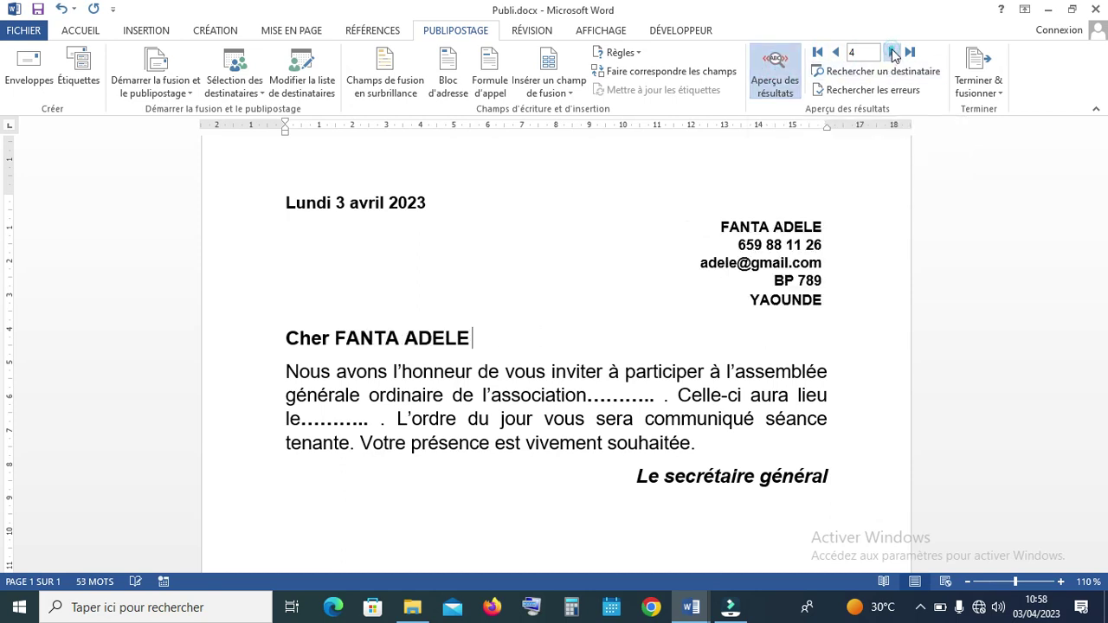
{"action": "left_click", "coordinate": [891, 53]}
{"action": "left_click", "coordinate": [892, 54]}
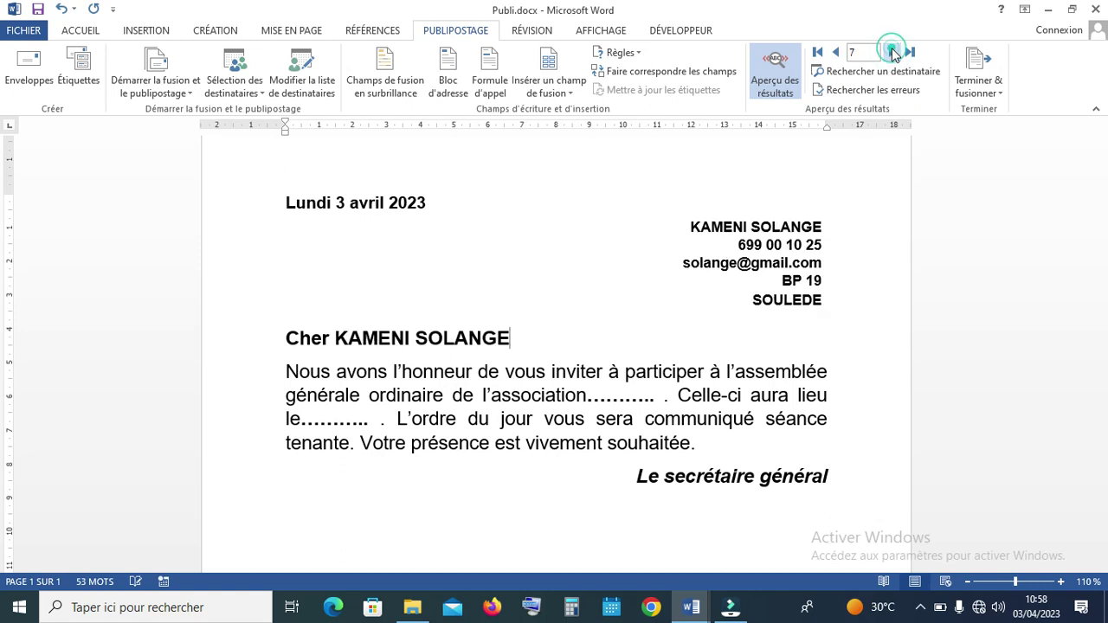
{"action": "left_click", "coordinate": [893, 52]}
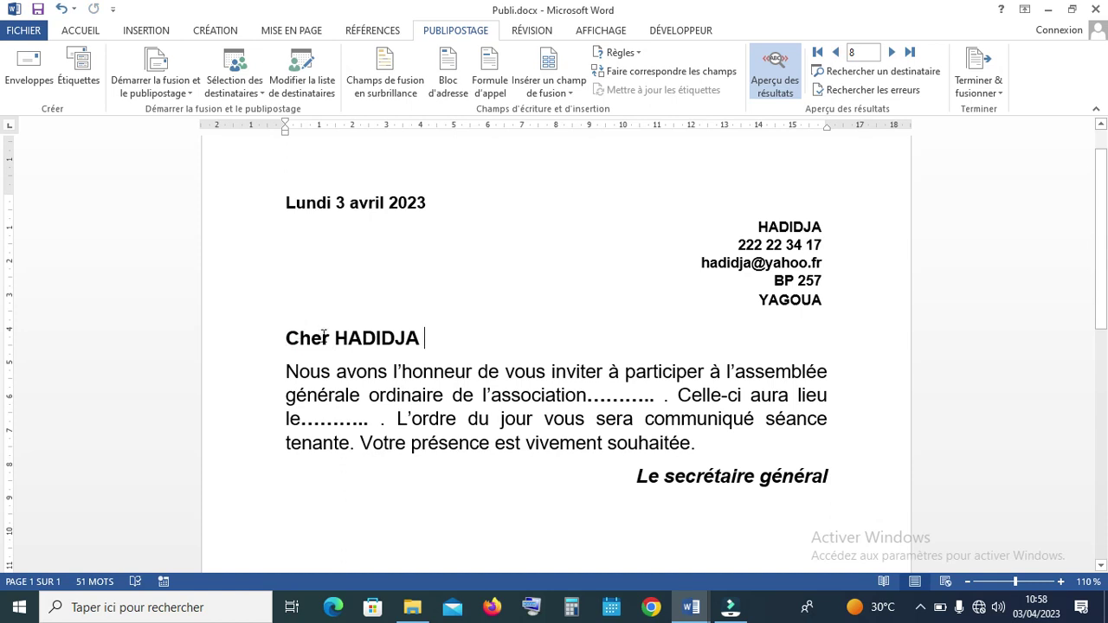
{"action": "left_click", "coordinate": [893, 52]}
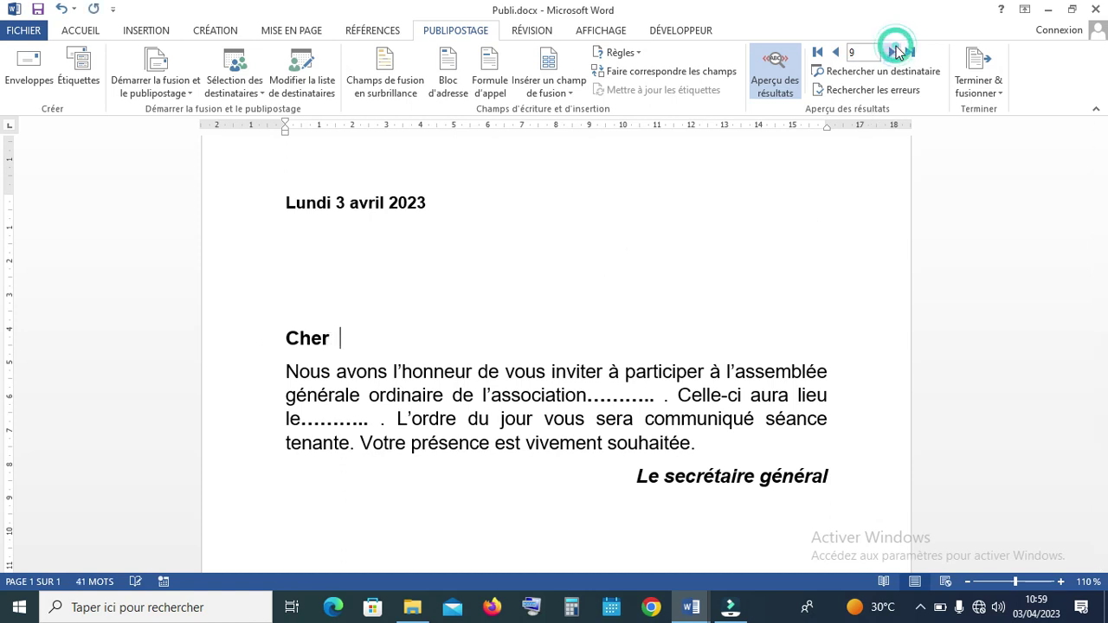
{"action": "left_click", "coordinate": [836, 53]}
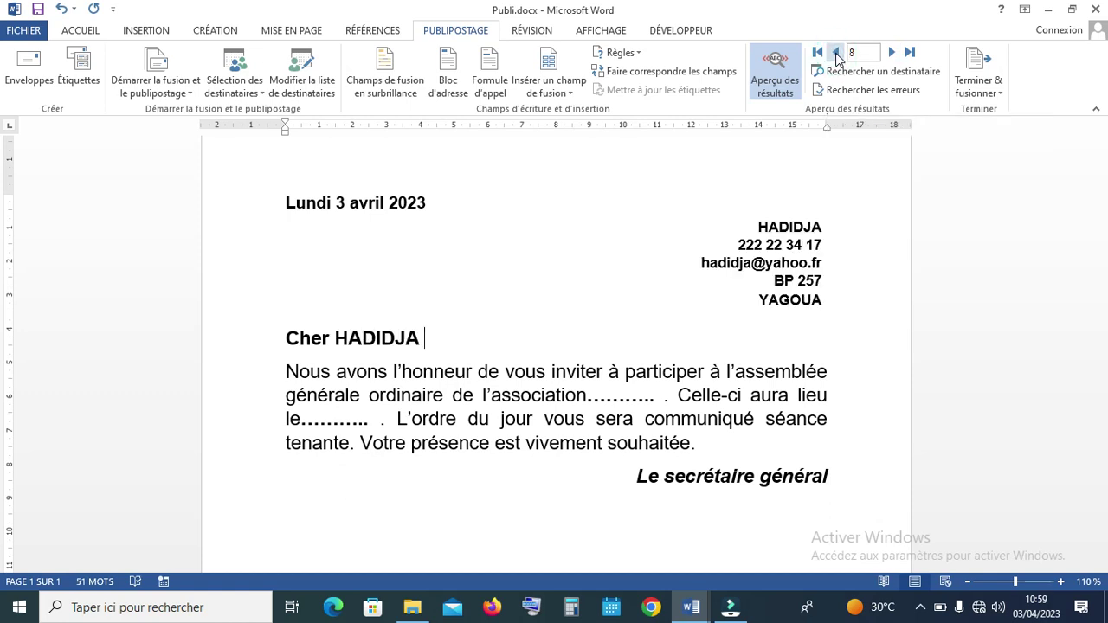
{"action": "left_click", "coordinate": [893, 52]}
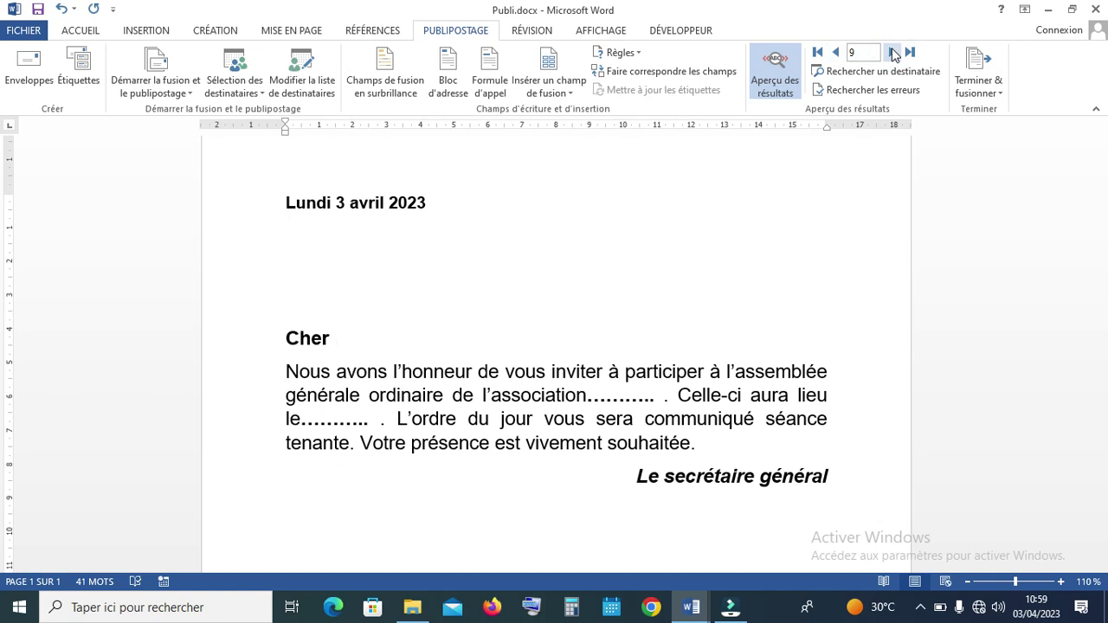
{"action": "left_click", "coordinate": [836, 55]}
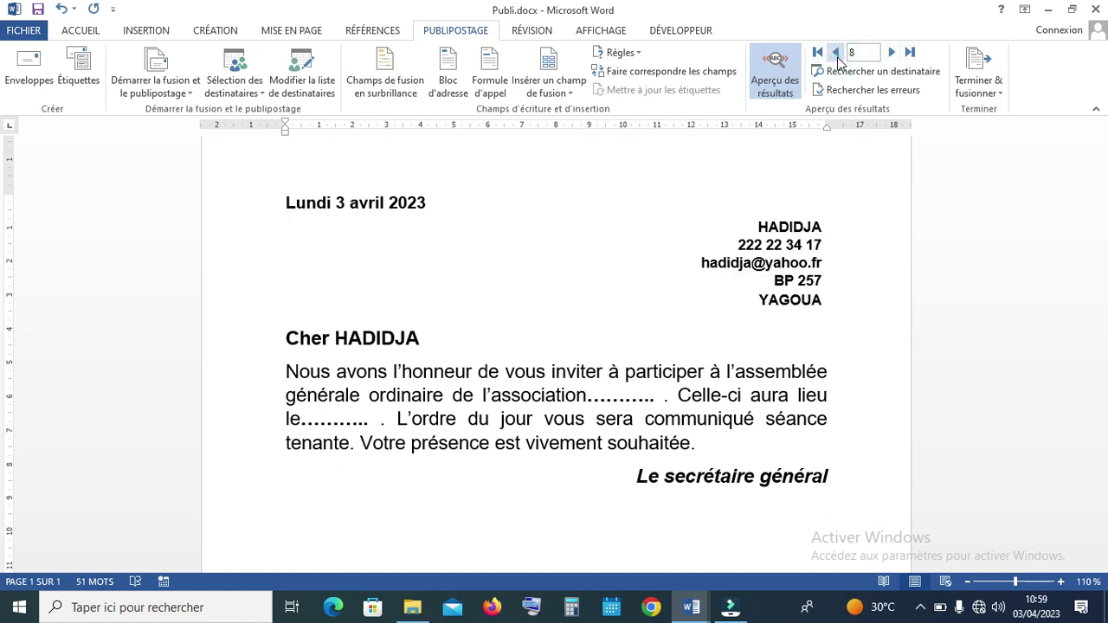
{"action": "left_click", "coordinate": [893, 54]}
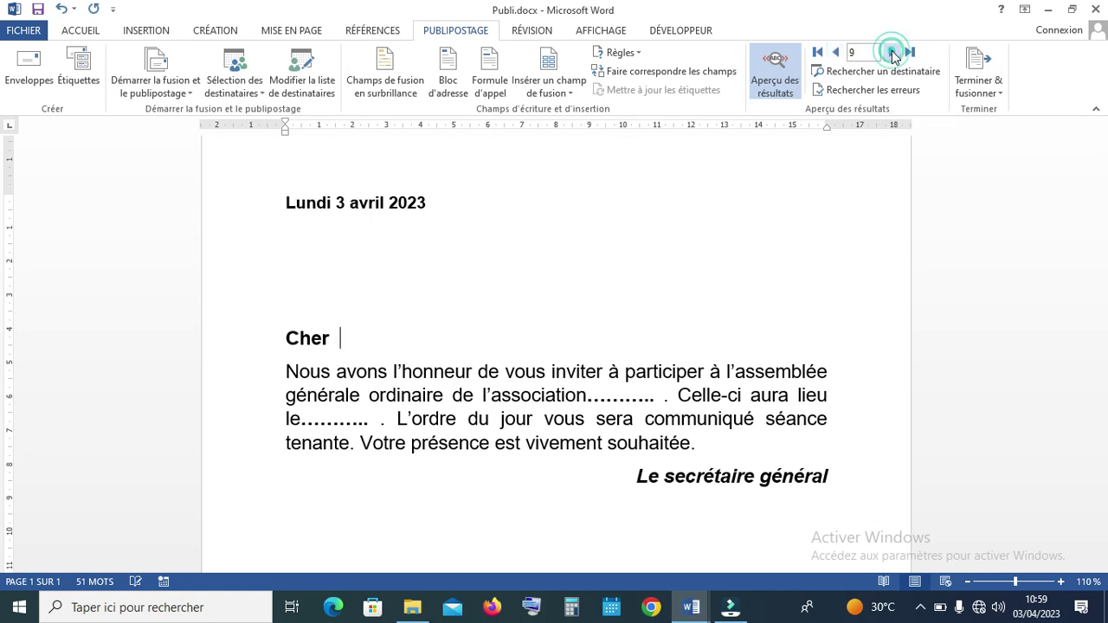
{"action": "left_click", "coordinate": [837, 52]}
{"action": "left_click", "coordinate": [837, 53]}
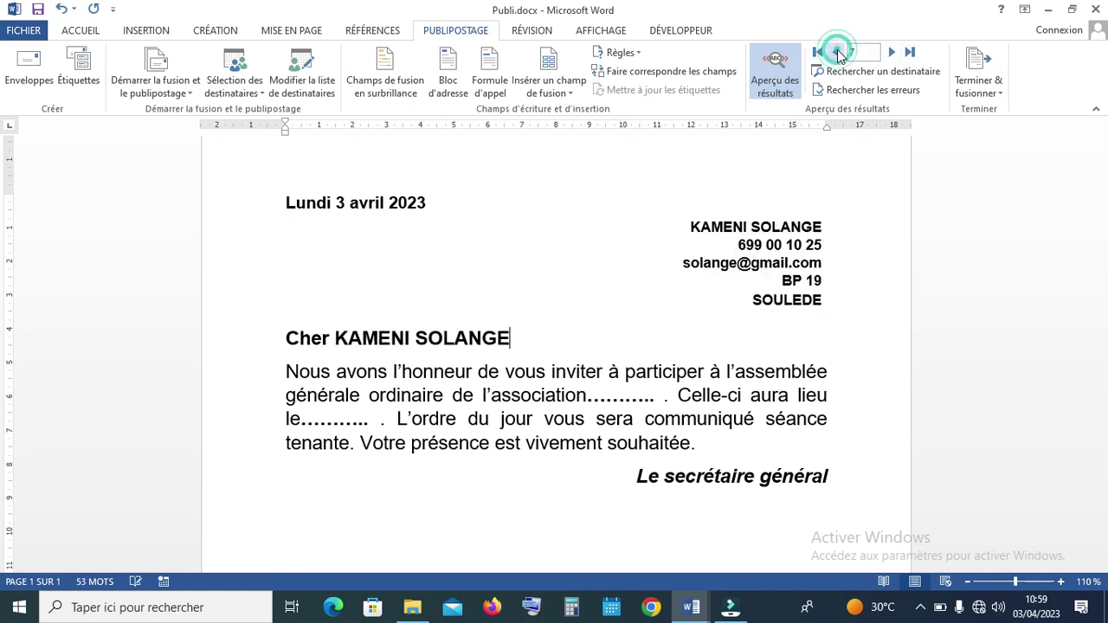
{"action": "left_click", "coordinate": [837, 53]}
{"action": "left_click", "coordinate": [836, 53]}
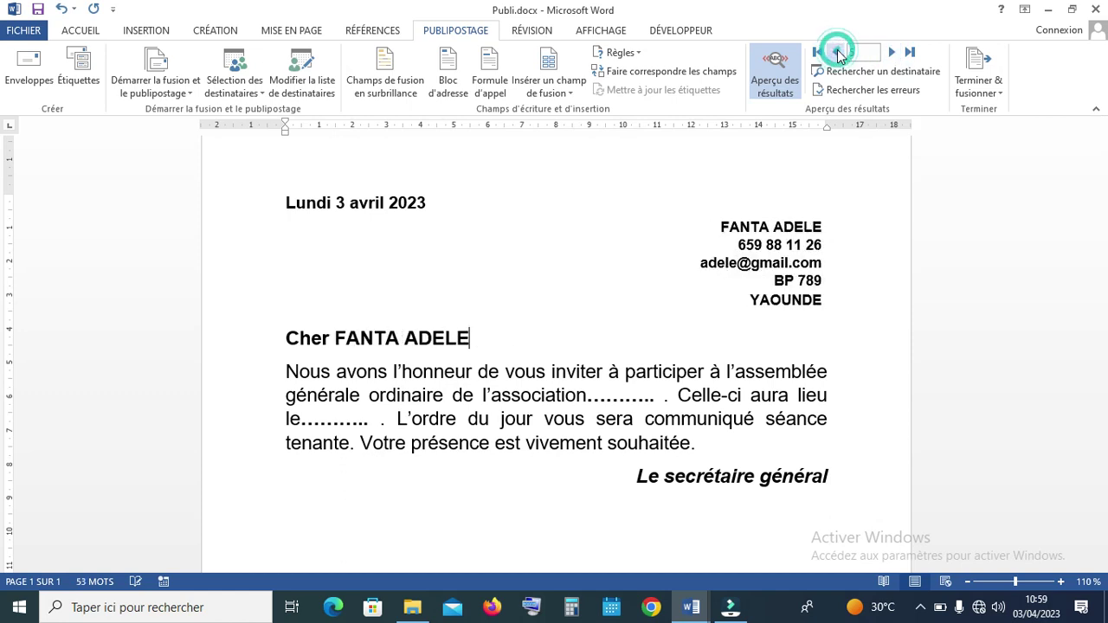
{"action": "left_click", "coordinate": [837, 53]}
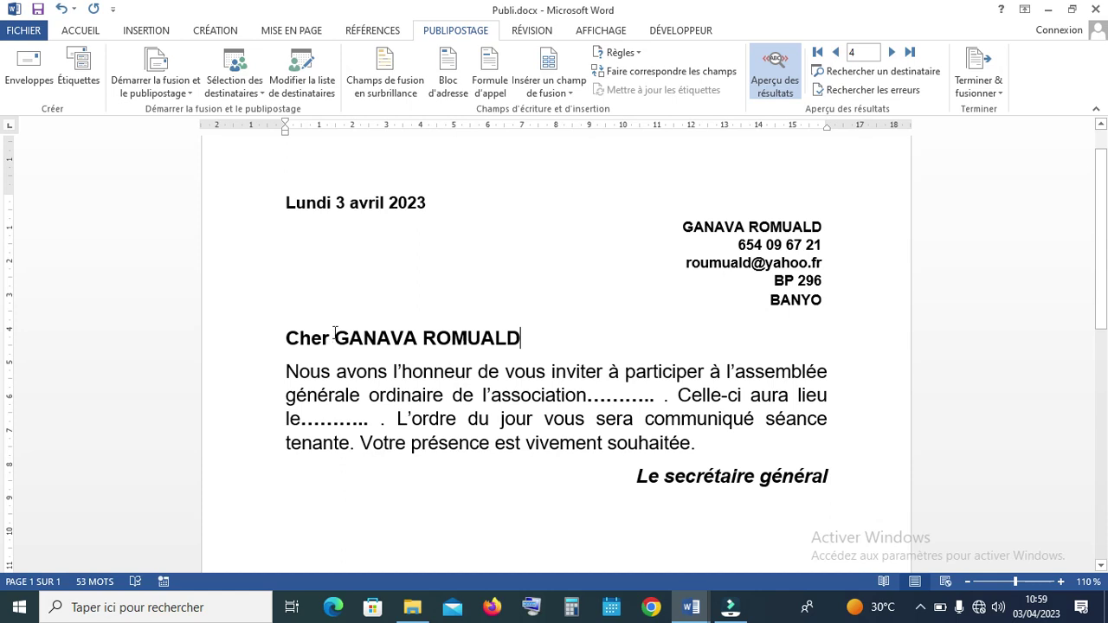
{"action": "left_click", "coordinate": [891, 53]}
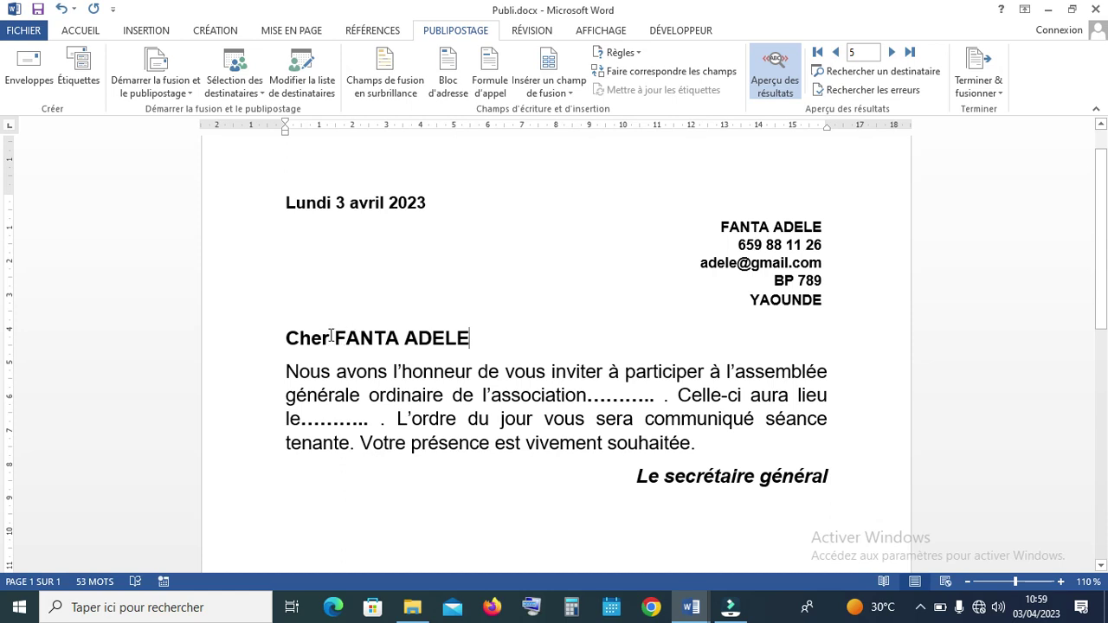
Delete the fixed "Cher" and start an If...Then...Else rule there, testing whether CIVILITE "est égal à" "M.".
{"action": "left_click_drag", "start_coordinate": [332, 338], "coordinate": [291, 337]}
{"action": "key", "text": "Delete"}
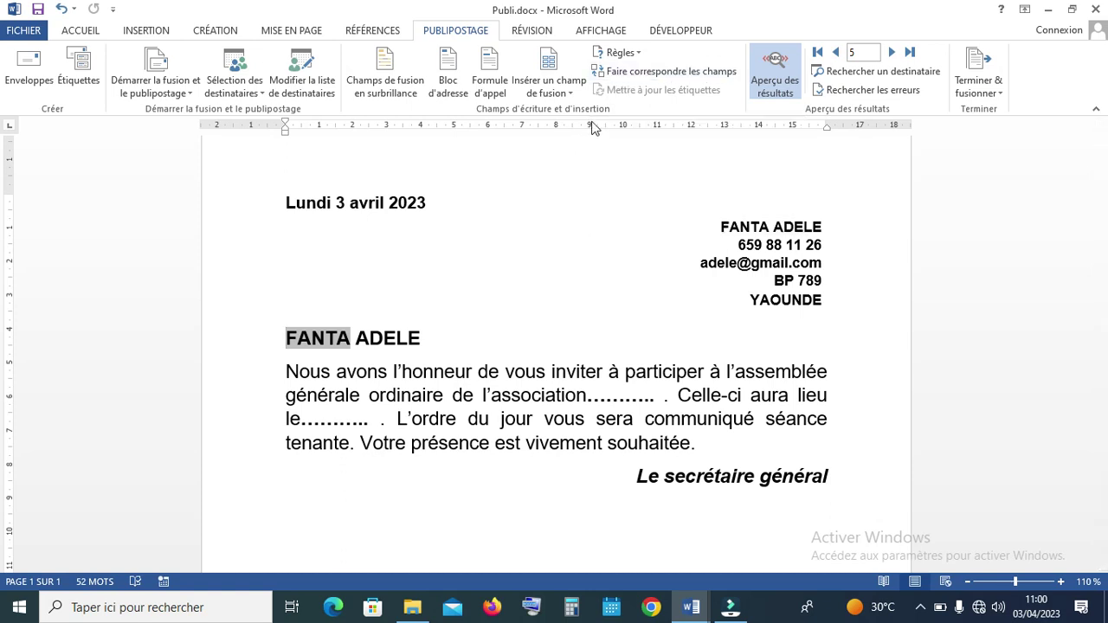
{"action": "left_click", "coordinate": [638, 53]}
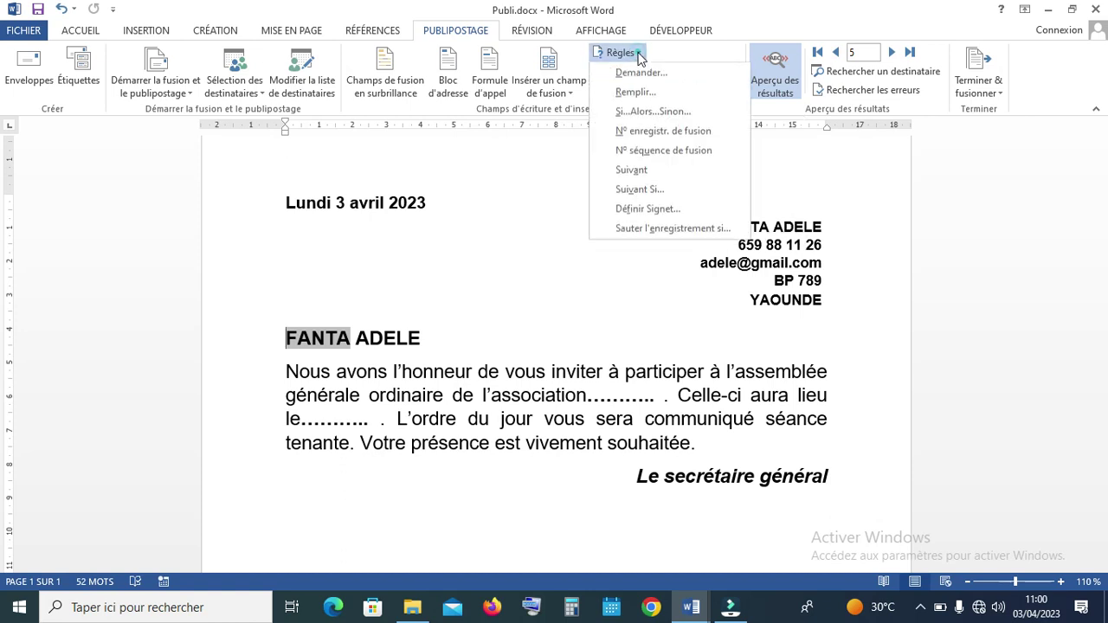
{"action": "left_click", "coordinate": [647, 112]}
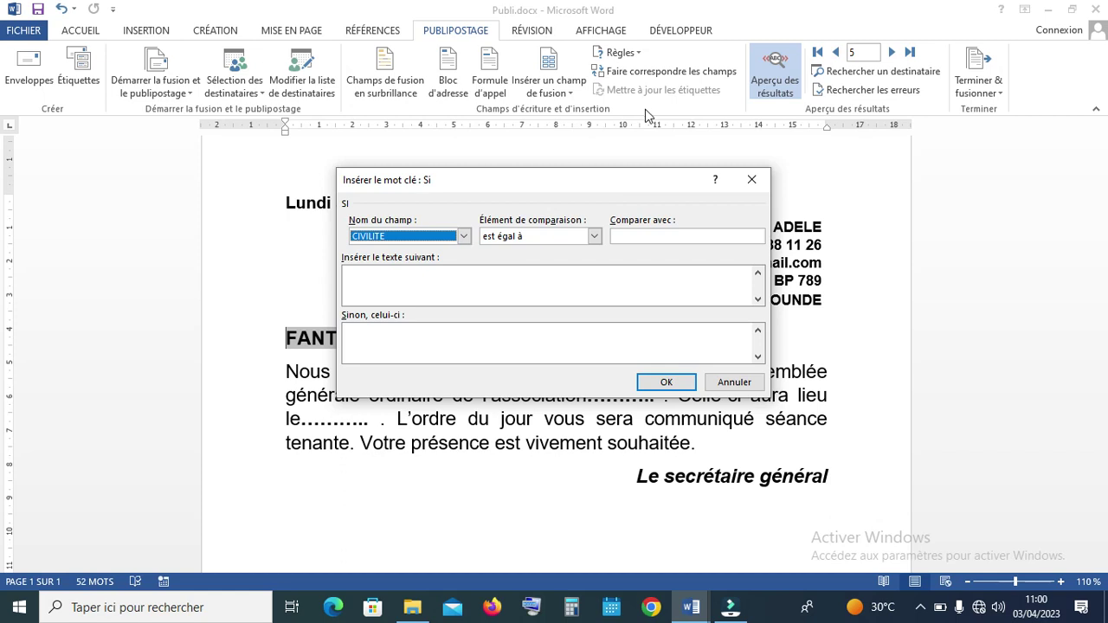
{"action": "left_click", "coordinate": [464, 238]}
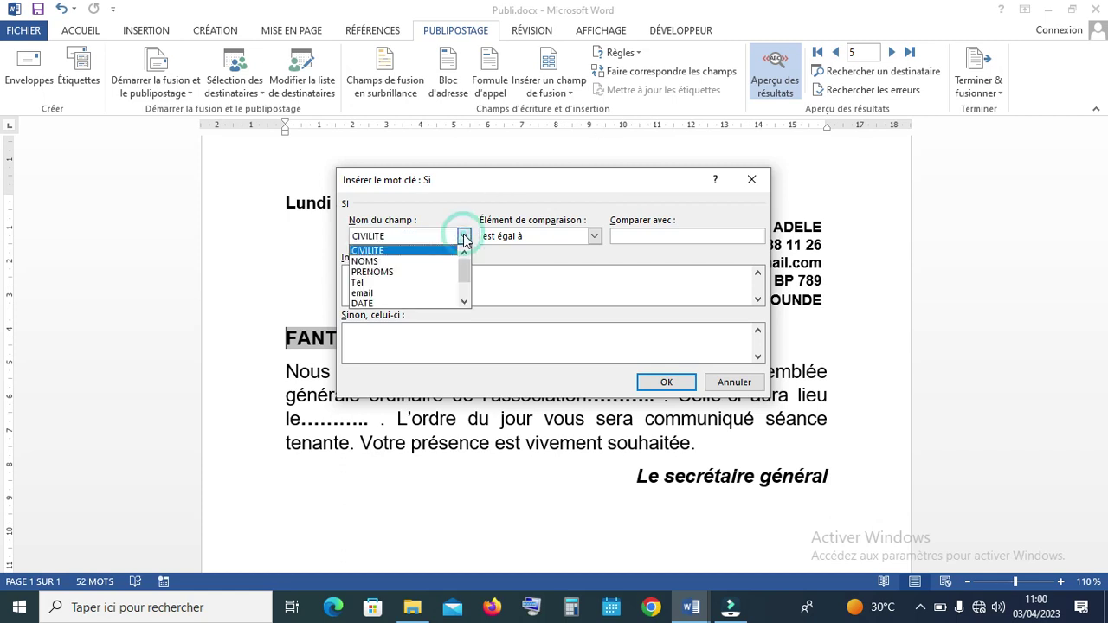
{"action": "left_click", "coordinate": [444, 249]}
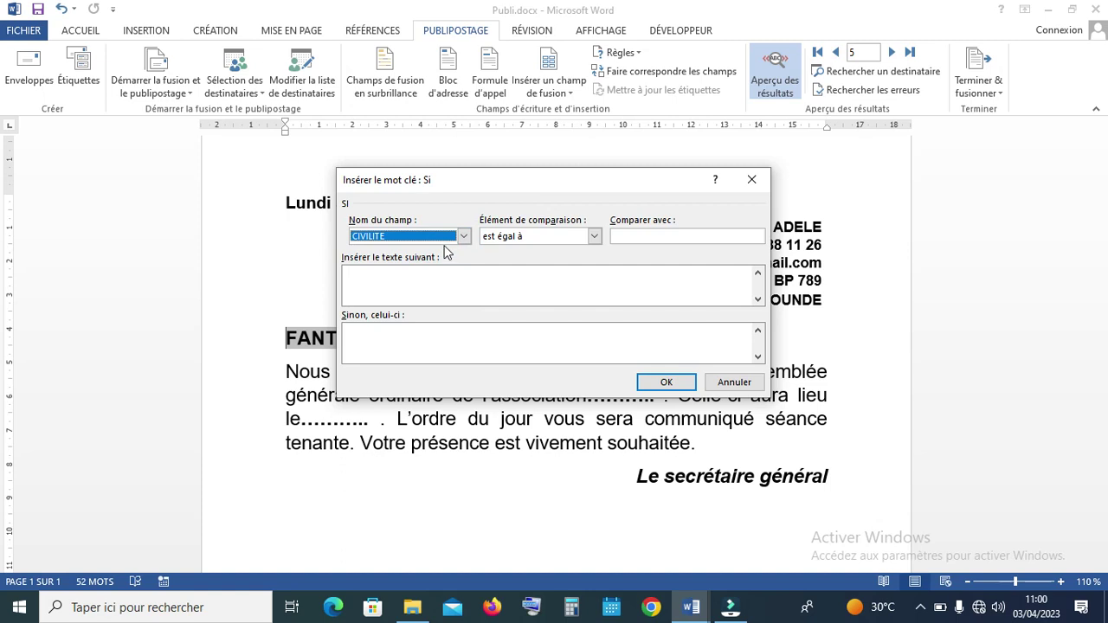
{"action": "left_click", "coordinate": [636, 234]}
{"action": "type", "text": "M."}
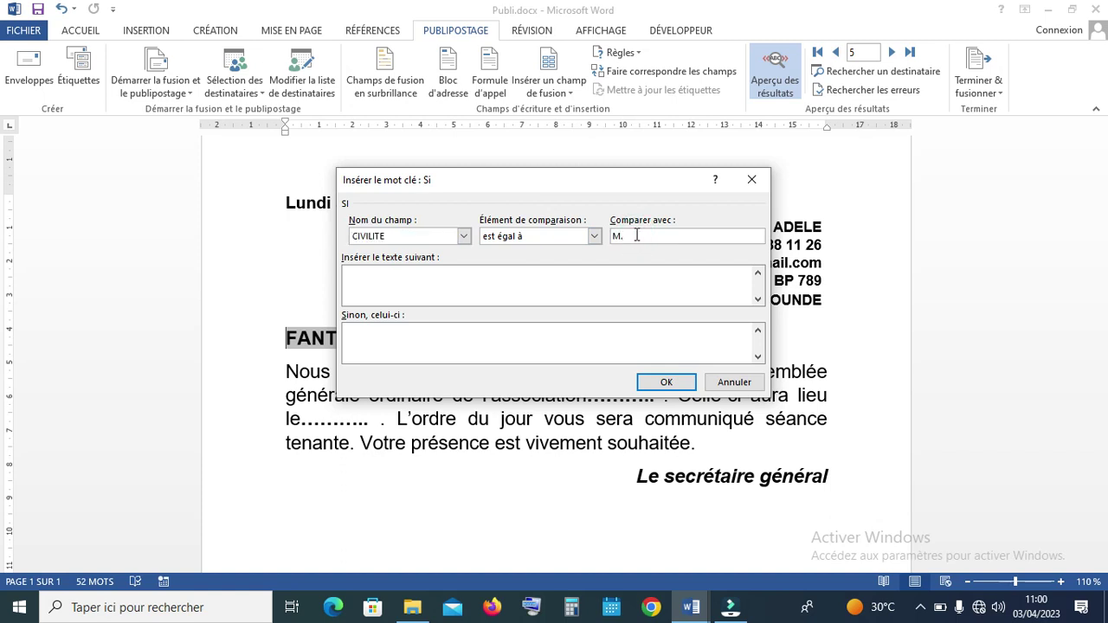
Set the rule to insert "Cher" when the condition is met and "Chère" otherwise, and insert it in the letter.
{"action": "left_click", "coordinate": [425, 280]}
{"action": "type", "text": "C"}
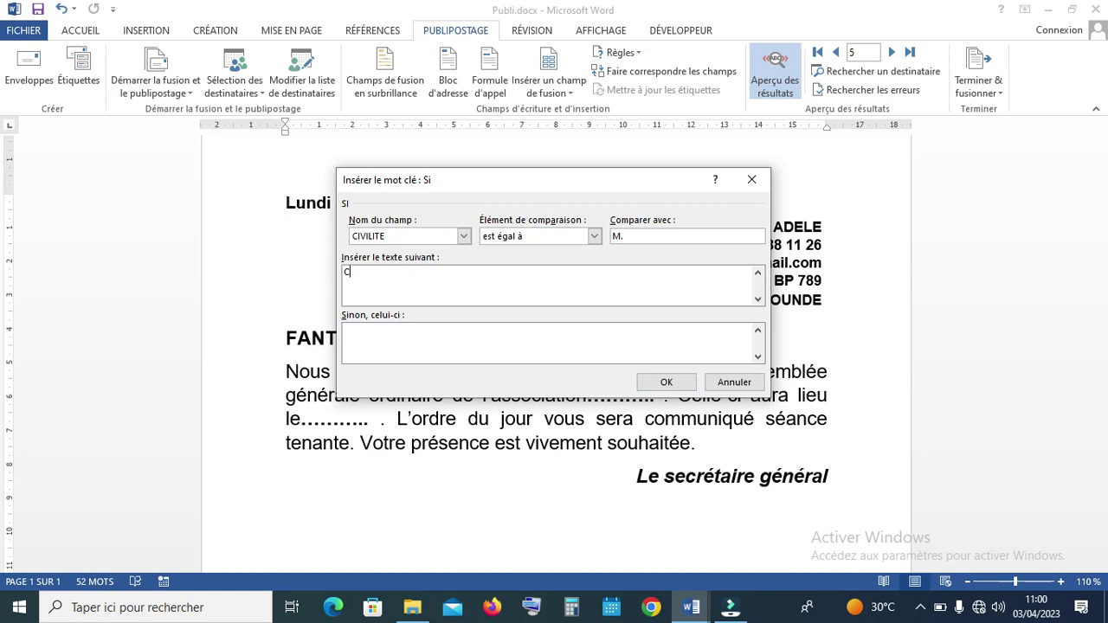
{"action": "type", "text": "her"}
{"action": "left_click", "coordinate": [372, 336]}
{"action": "type", "text": "Ch"}
{"action": "left_click", "coordinate": [671, 384]}
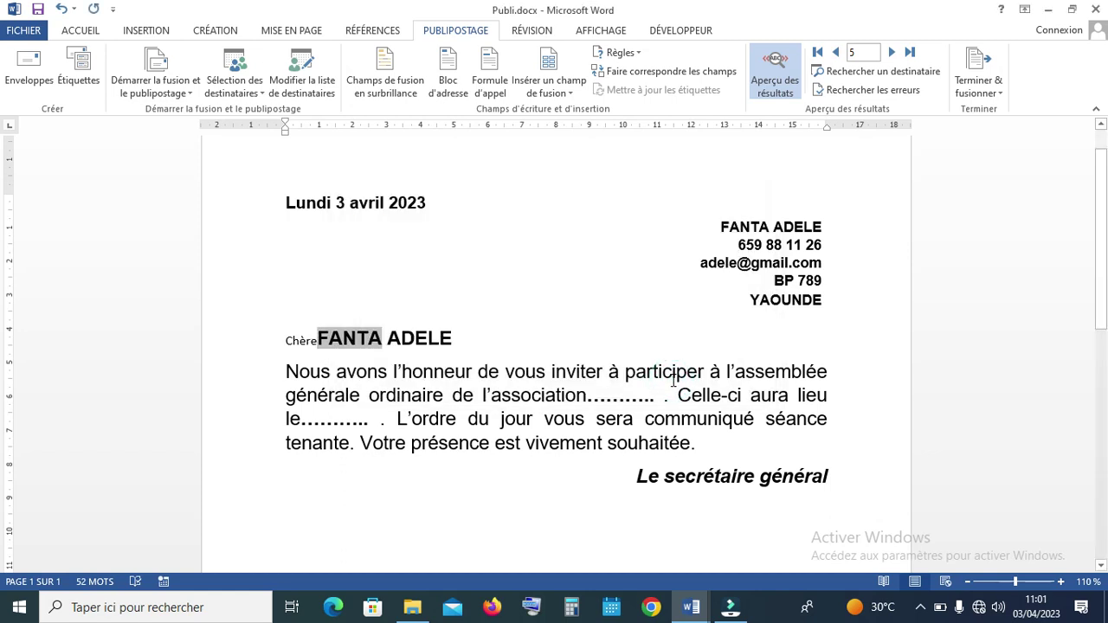
Format the conditional salutation word as bold 16-point Arial and add a space between it and the recipient's name.
{"action": "left_click", "coordinate": [308, 340]}
{"action": "double_click", "coordinate": [309, 340]}
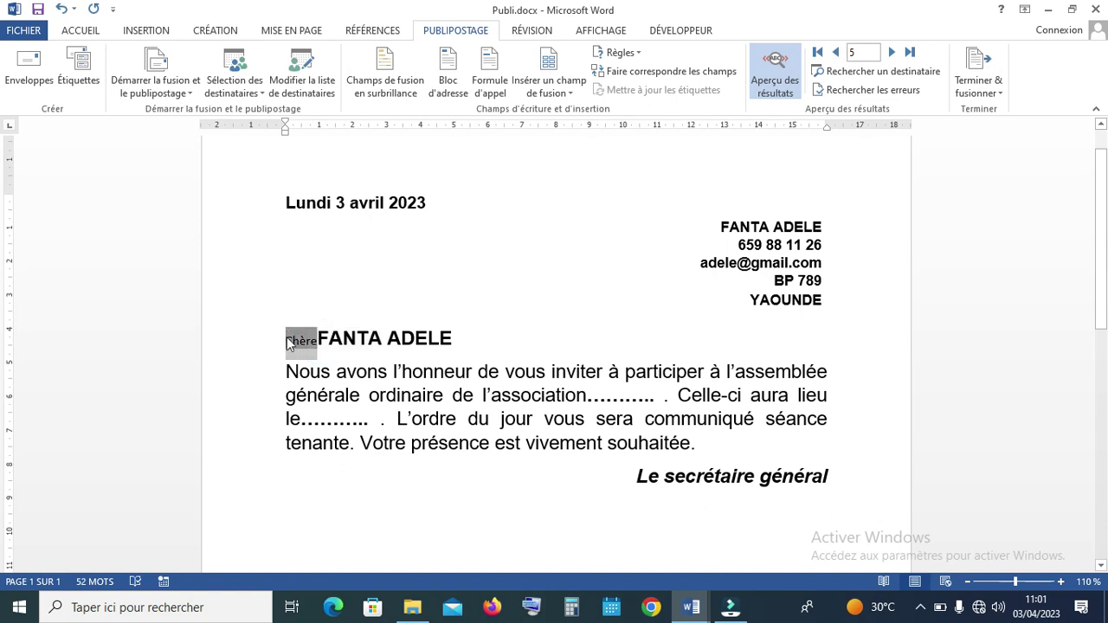
{"action": "left_click", "coordinate": [303, 287]}
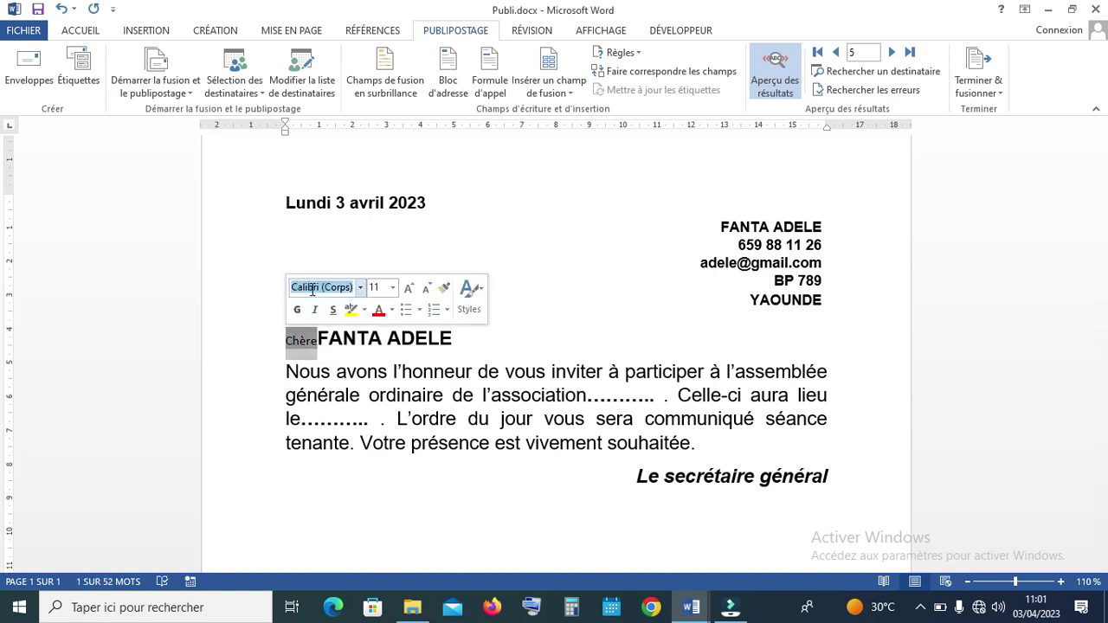
{"action": "type", "text": "al"}
{"action": "key", "text": "Return"}
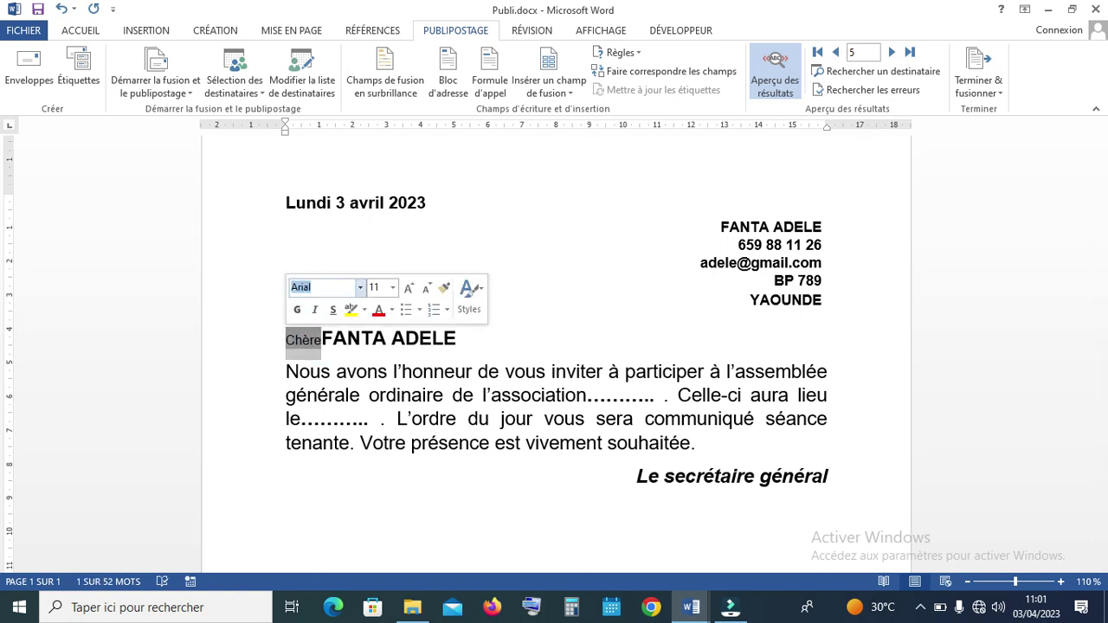
{"action": "left_click", "coordinate": [411, 292]}
{"action": "left_click", "coordinate": [411, 291]}
{"action": "left_click", "coordinate": [411, 292]}
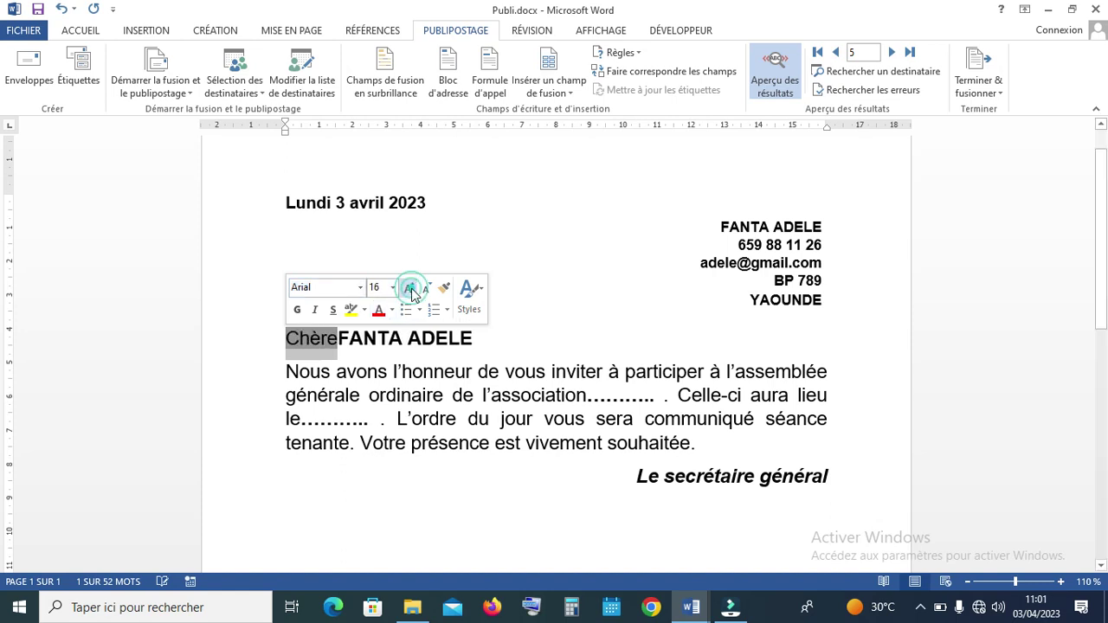
{"action": "left_click", "coordinate": [297, 309]}
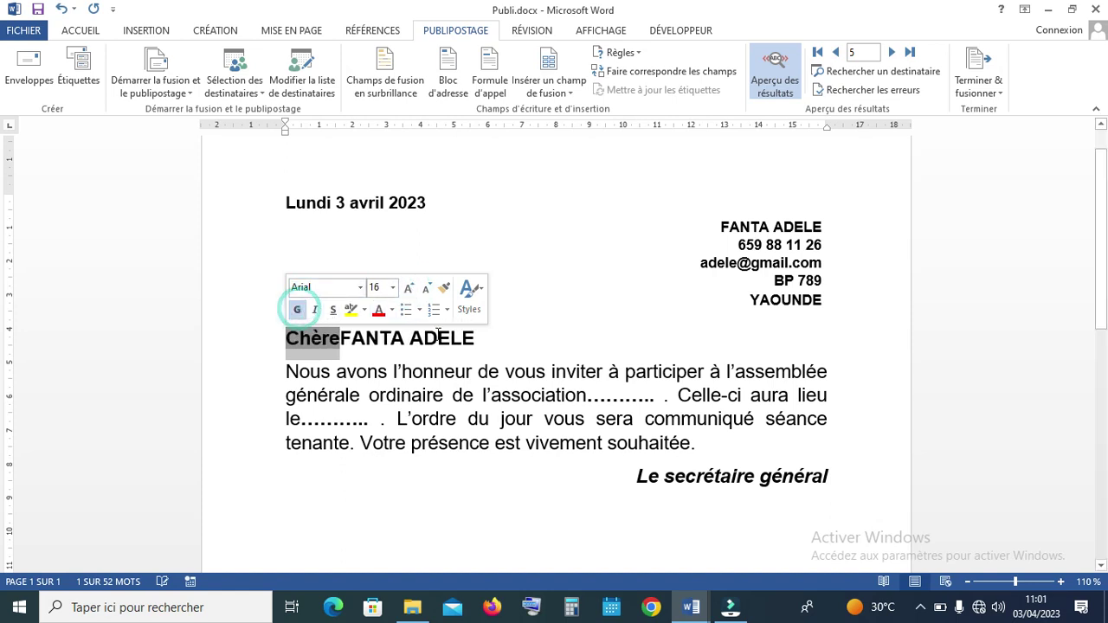
{"action": "left_click", "coordinate": [342, 338]}
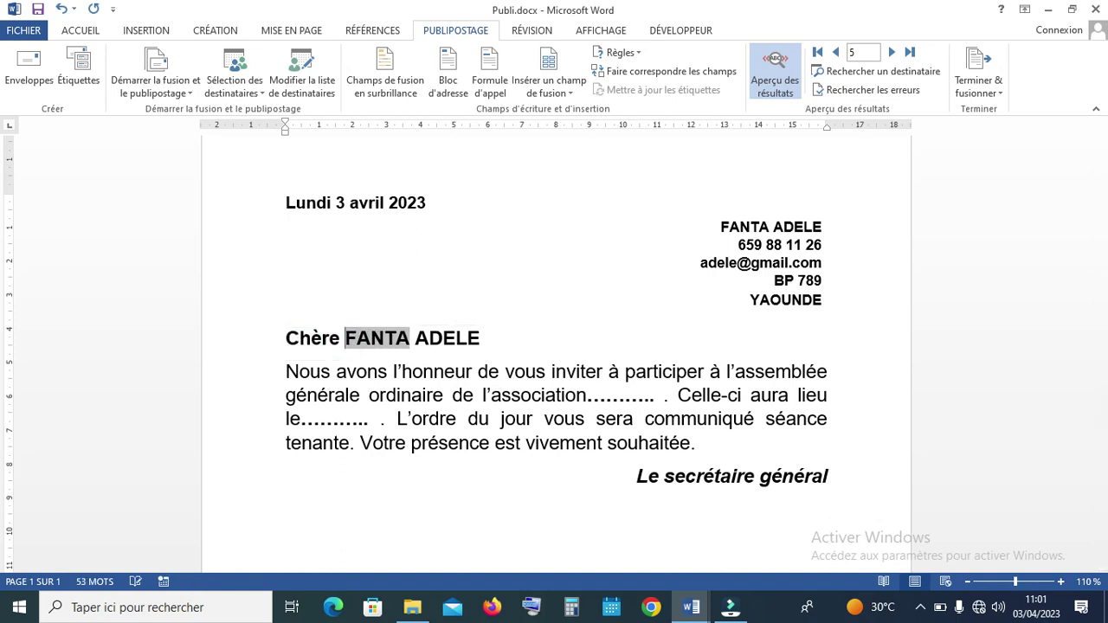
{"action": "left_click", "coordinate": [565, 329]}
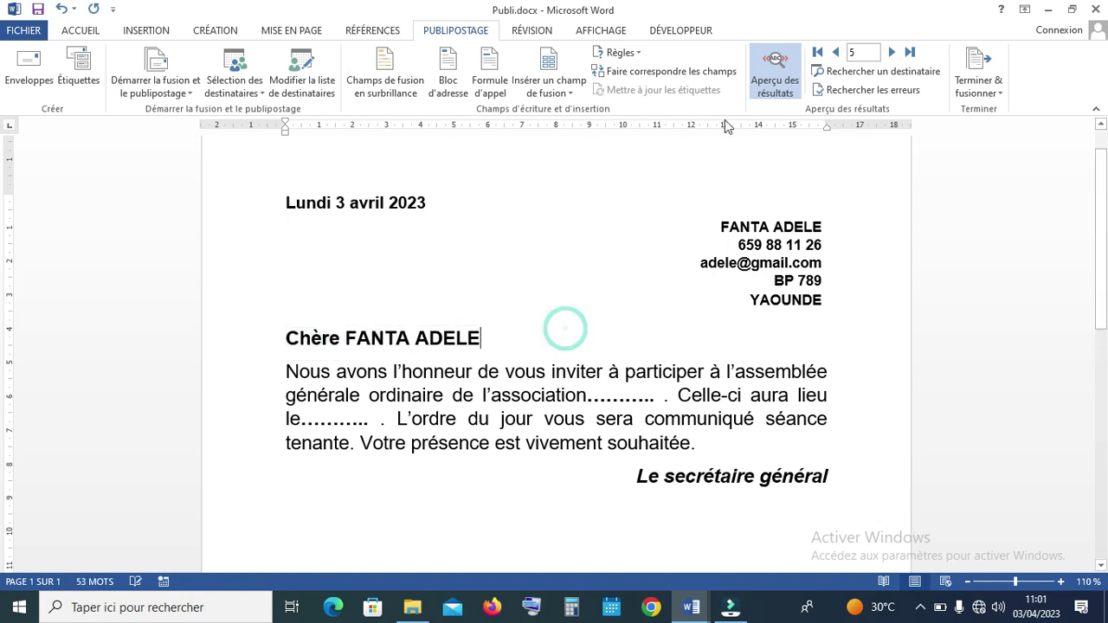
Browse the merged letters forward to record 8 and back to record 1 to check each recipient's salutation.
{"action": "left_click", "coordinate": [891, 52]}
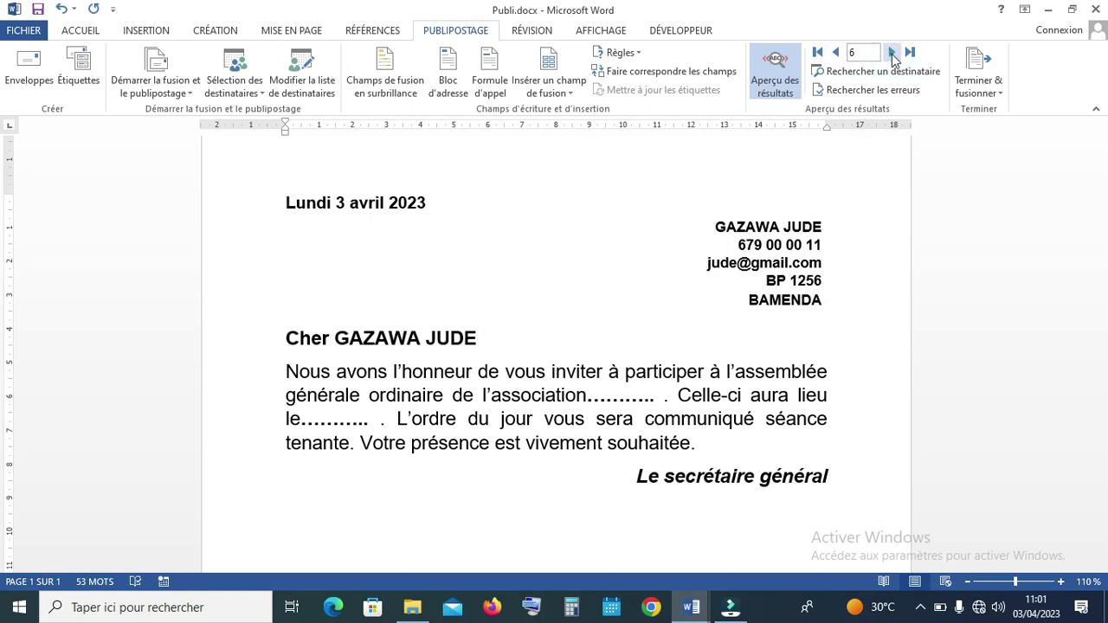
{"action": "left_click", "coordinate": [891, 53]}
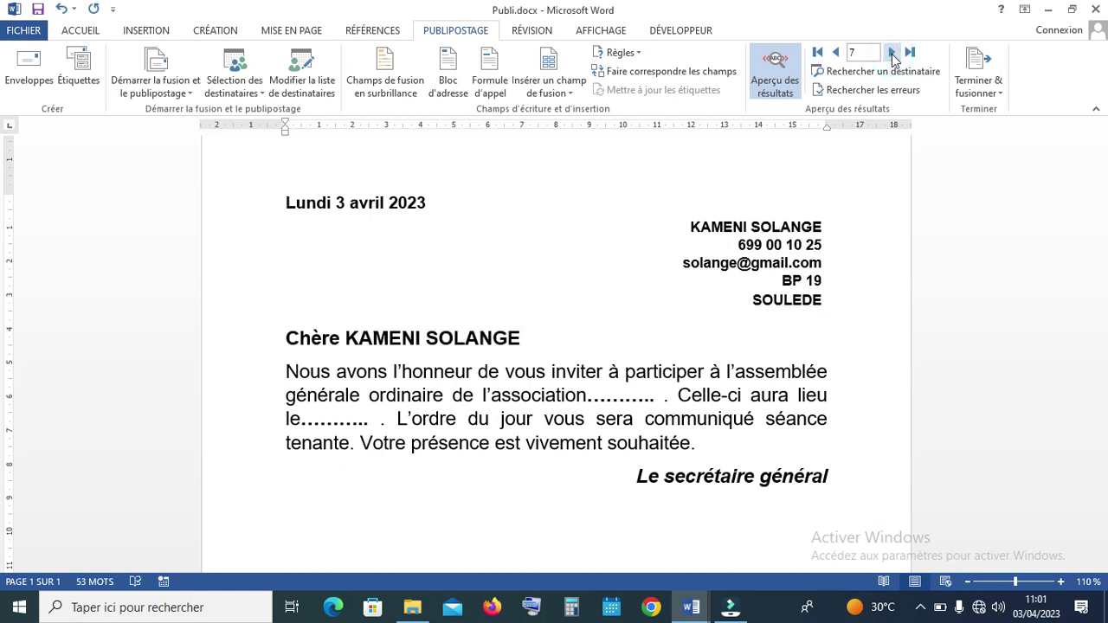
{"action": "left_click", "coordinate": [892, 53]}
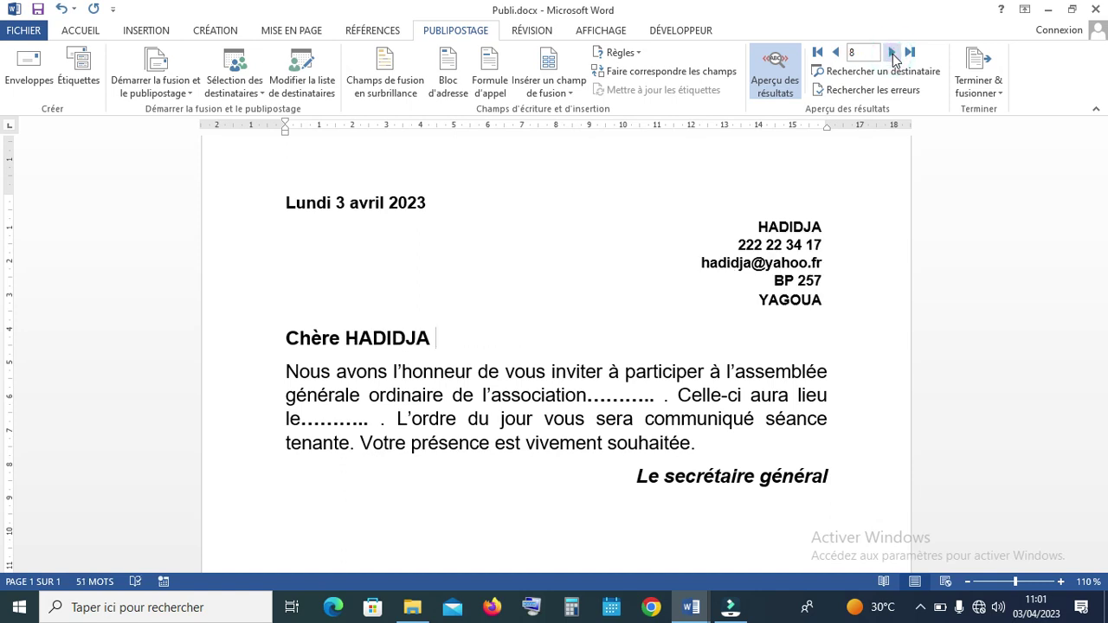
{"action": "left_click", "coordinate": [837, 53]}
{"action": "left_click", "coordinate": [837, 53]}
{"action": "left_click", "coordinate": [837, 53]}
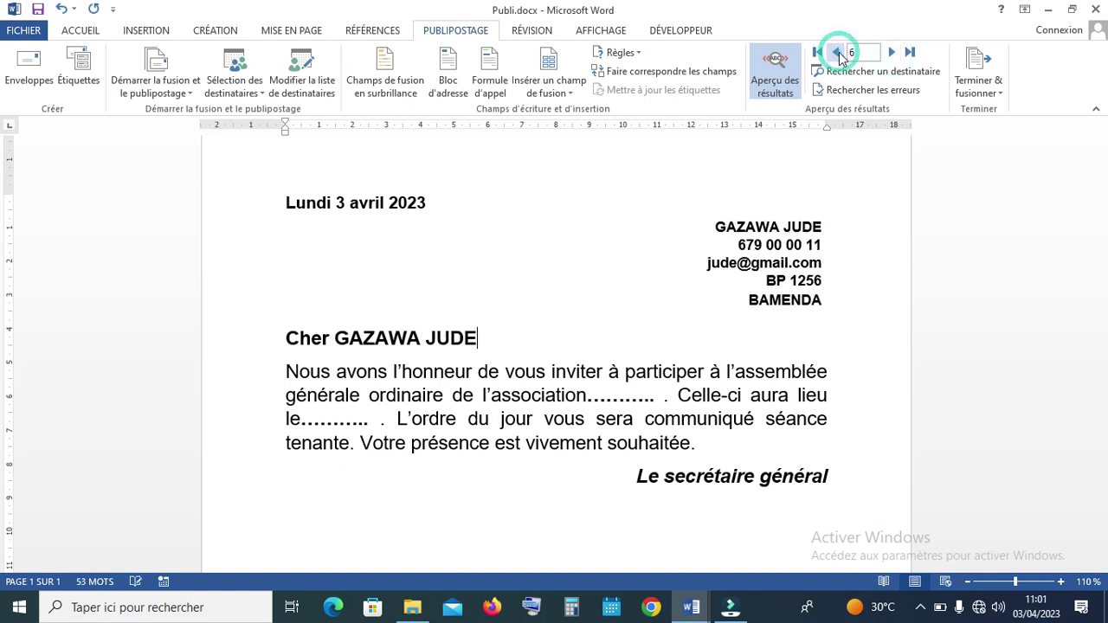
{"action": "left_click", "coordinate": [837, 53]}
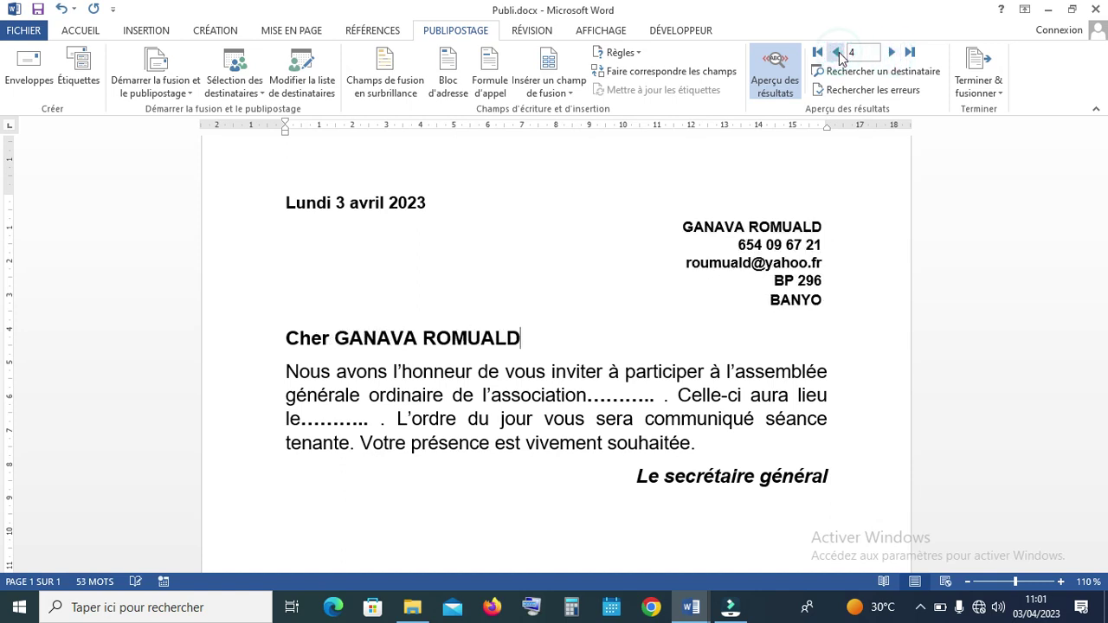
{"action": "left_click", "coordinate": [837, 53]}
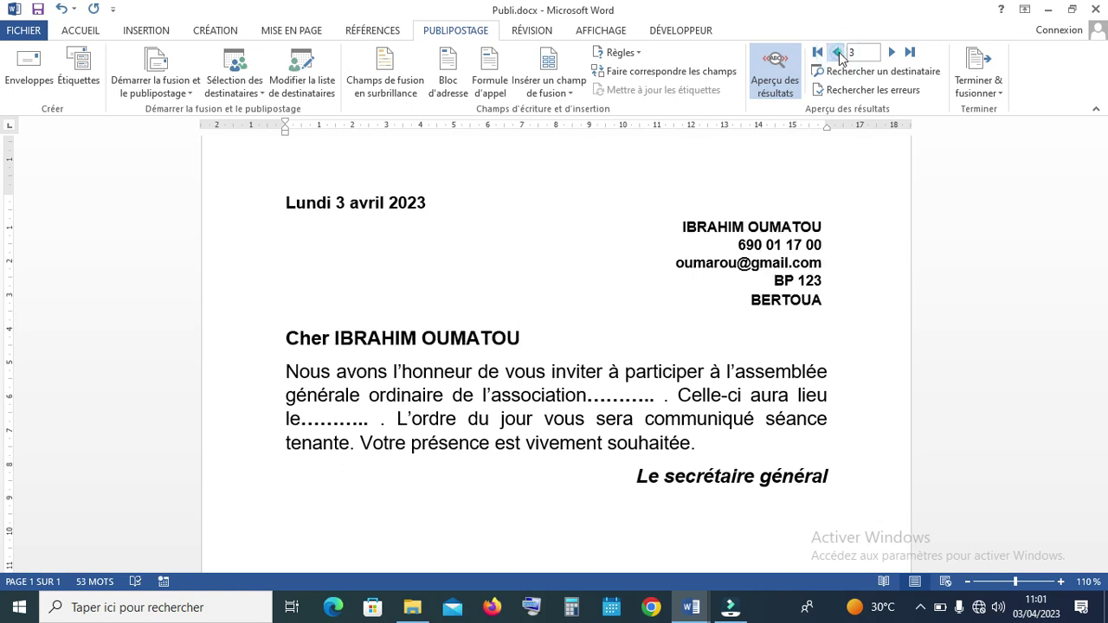
{"action": "left_click", "coordinate": [837, 53]}
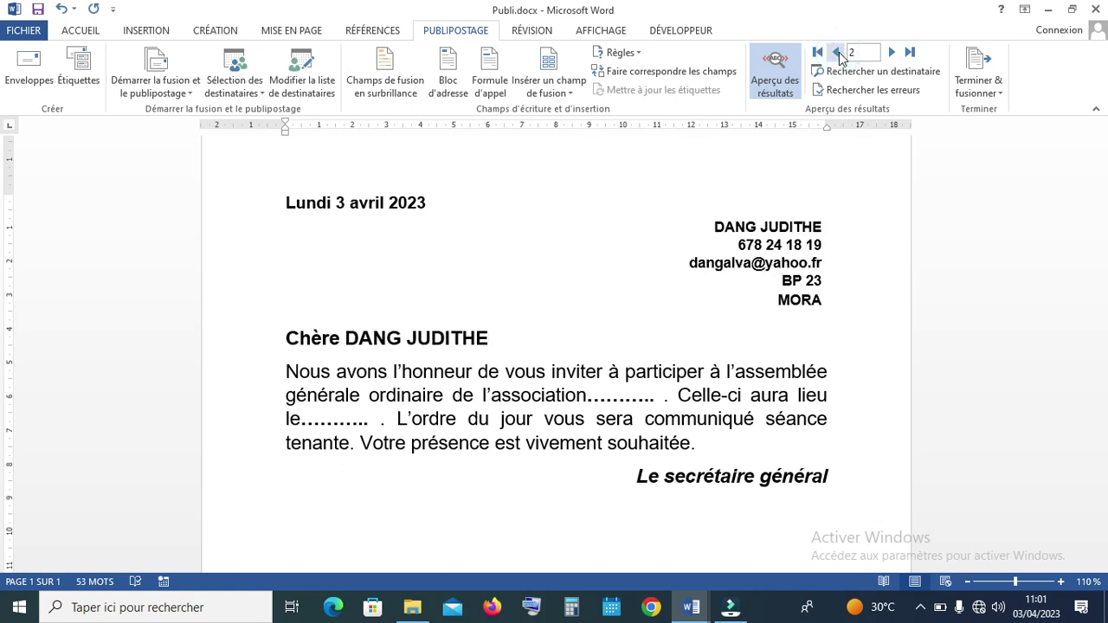
{"action": "left_click", "coordinate": [837, 53]}
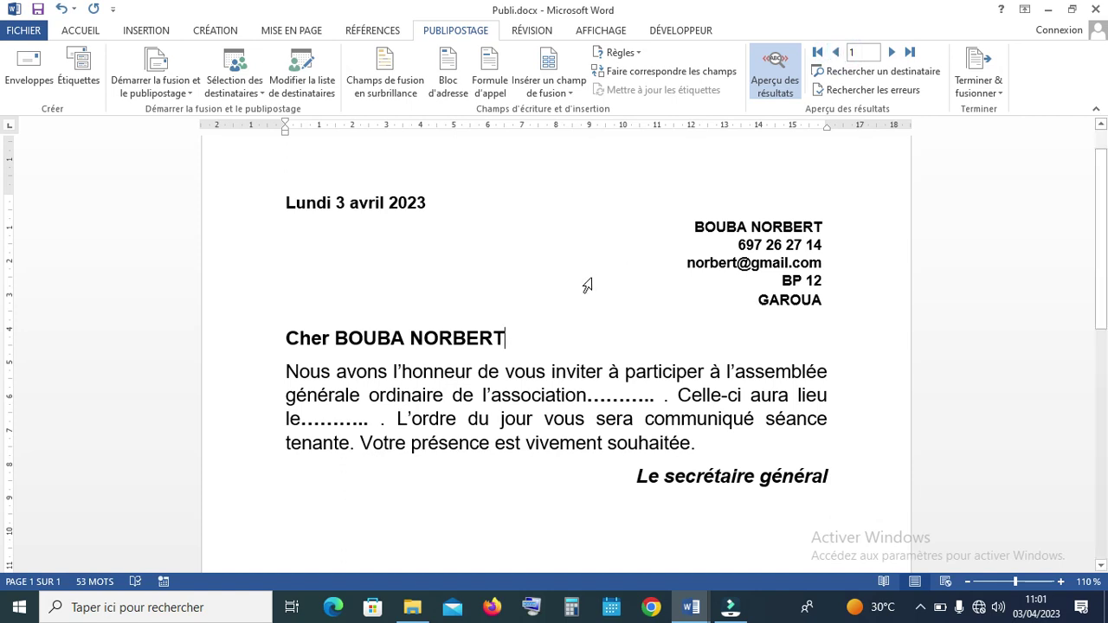
Replace the dotted placeholder after "l'association" with a space and the NOM_ASSOCIATION merge field.
{"action": "left_click", "coordinate": [590, 397]}
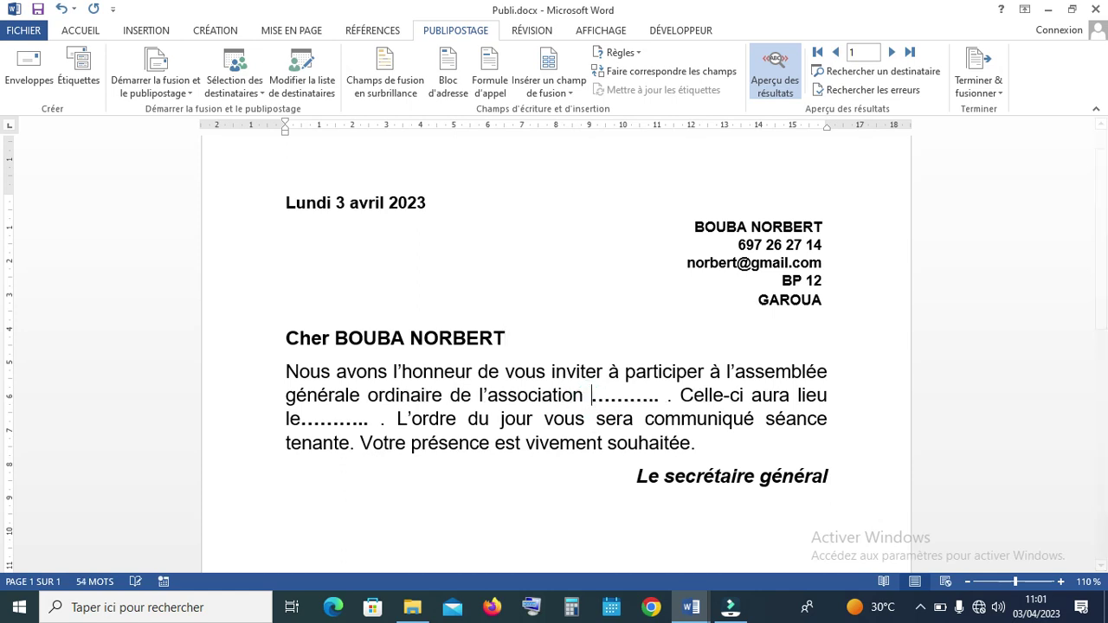
{"action": "key", "text": "Delete"}
{"action": "key", "text": "Delete"}
{"action": "key", "text": "Delete"}
{"action": "key", "text": "Delete"}
{"action": "key", "text": "Delete"}
{"action": "key", "text": "Delete"}
{"action": "key", "text": "Delete"}
{"action": "key", "text": "Delete"}
{"action": "key", "text": "Delete"}
{"action": "key", "text": "Delete"}
{"action": "key", "text": "Delete"}
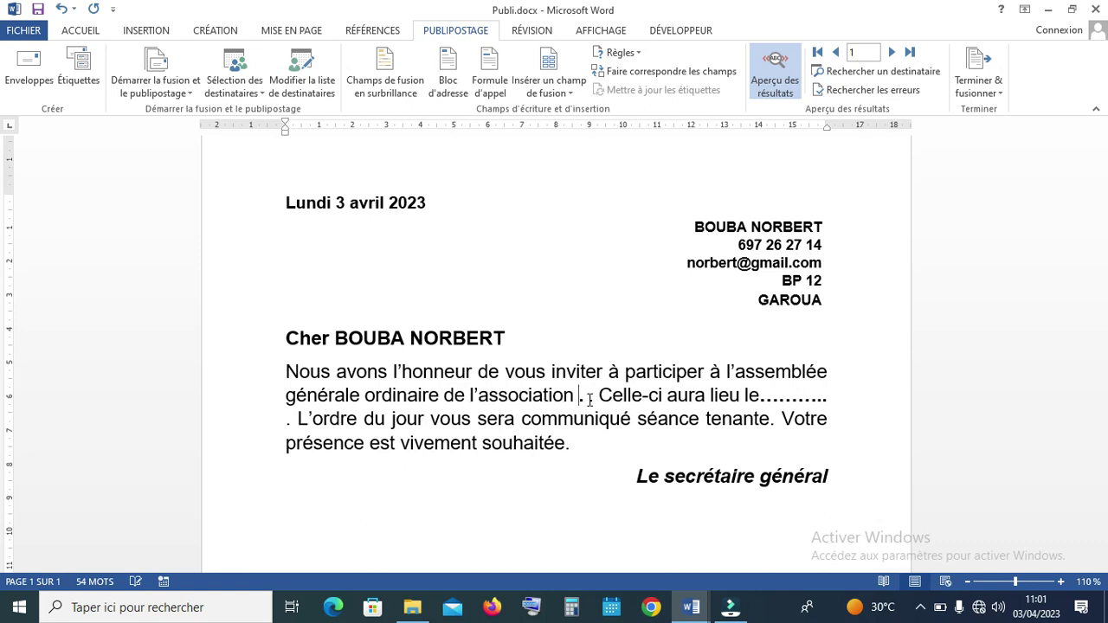
{"action": "key", "text": "Delete"}
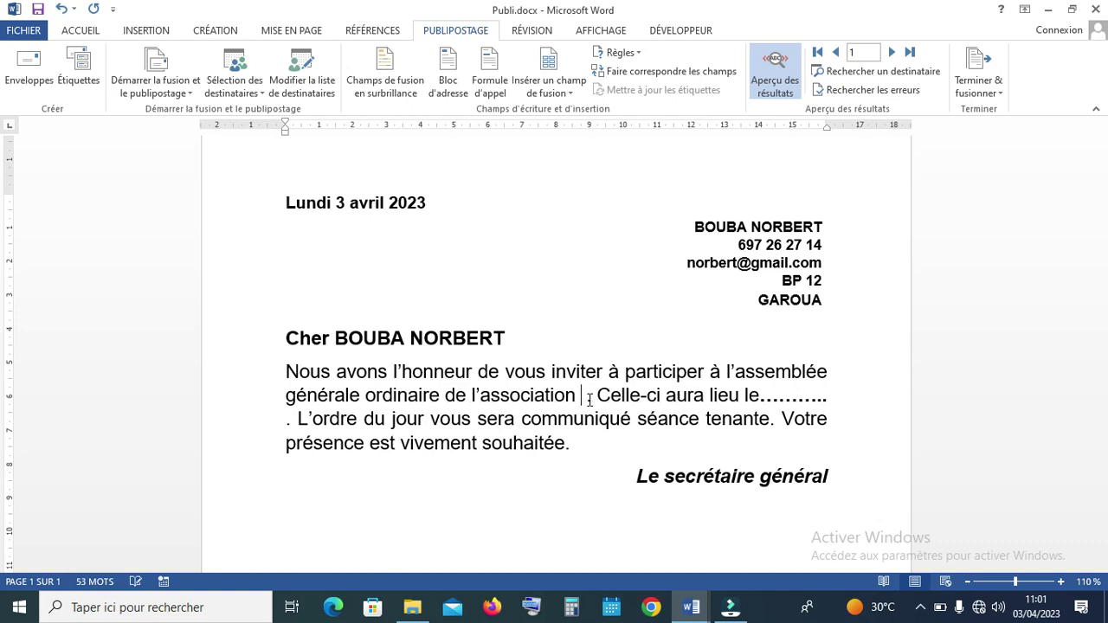
{"action": "left_click", "coordinate": [570, 95]}
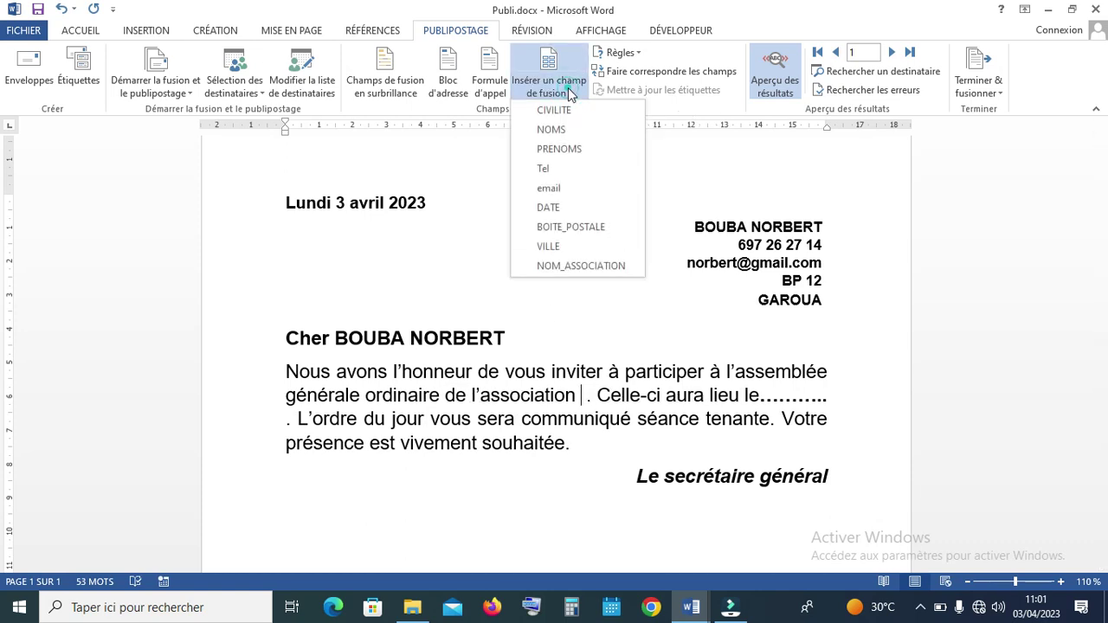
{"action": "left_click", "coordinate": [581, 265]}
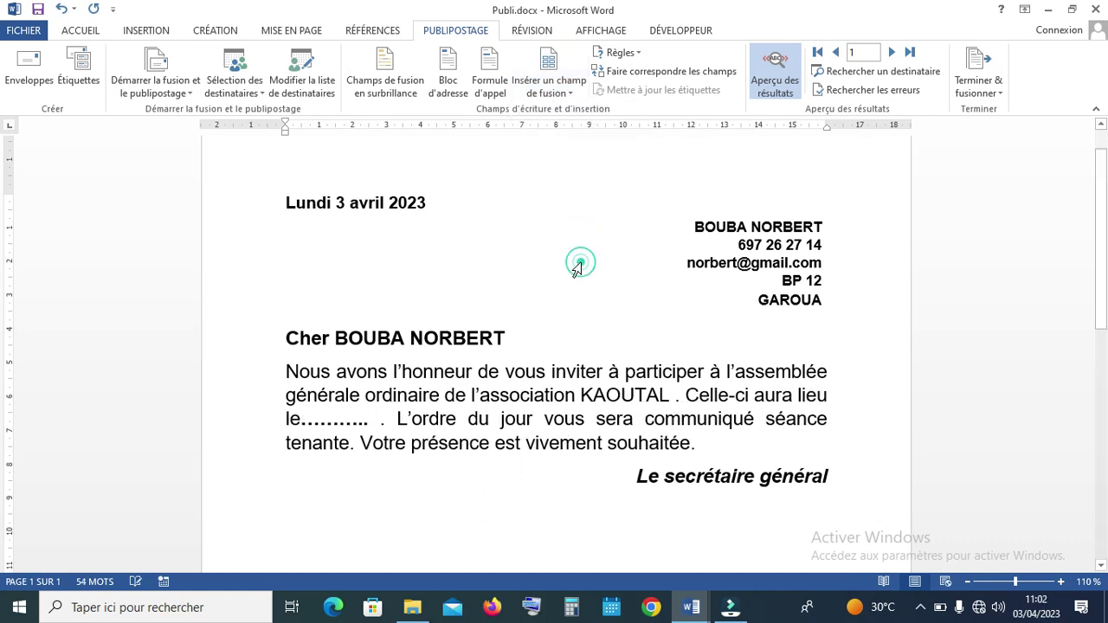
Make the association name field in the letter's body bold.
{"action": "left_click", "coordinate": [589, 395]}
{"action": "double_click", "coordinate": [606, 395]}
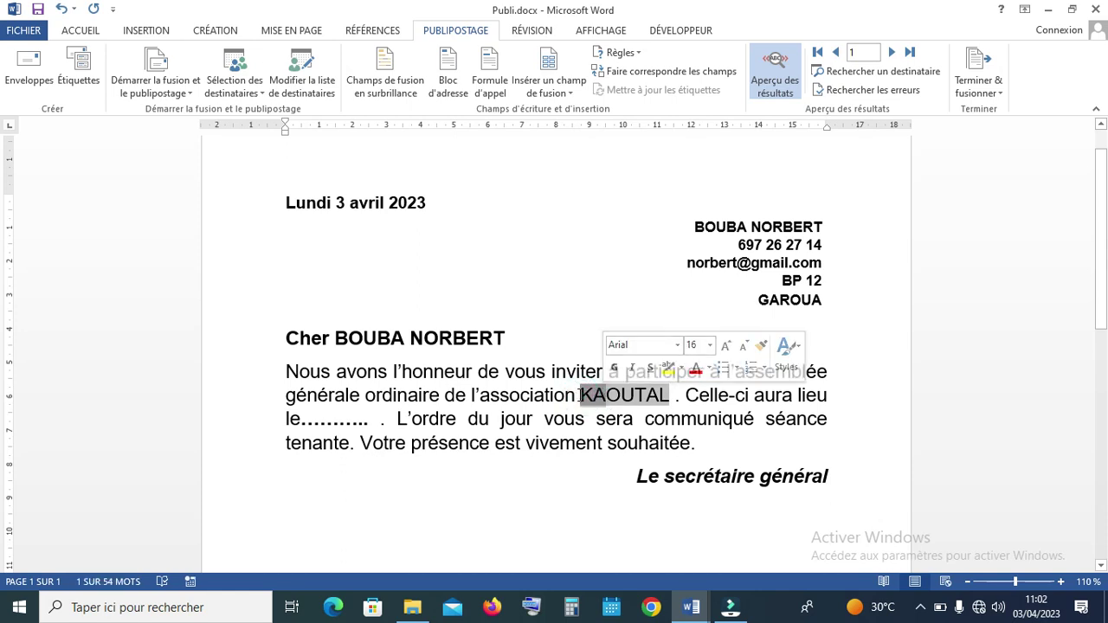
{"action": "left_click", "coordinate": [584, 400]}
{"action": "left_click_drag", "start_coordinate": [582, 398], "coordinate": [669, 391]}
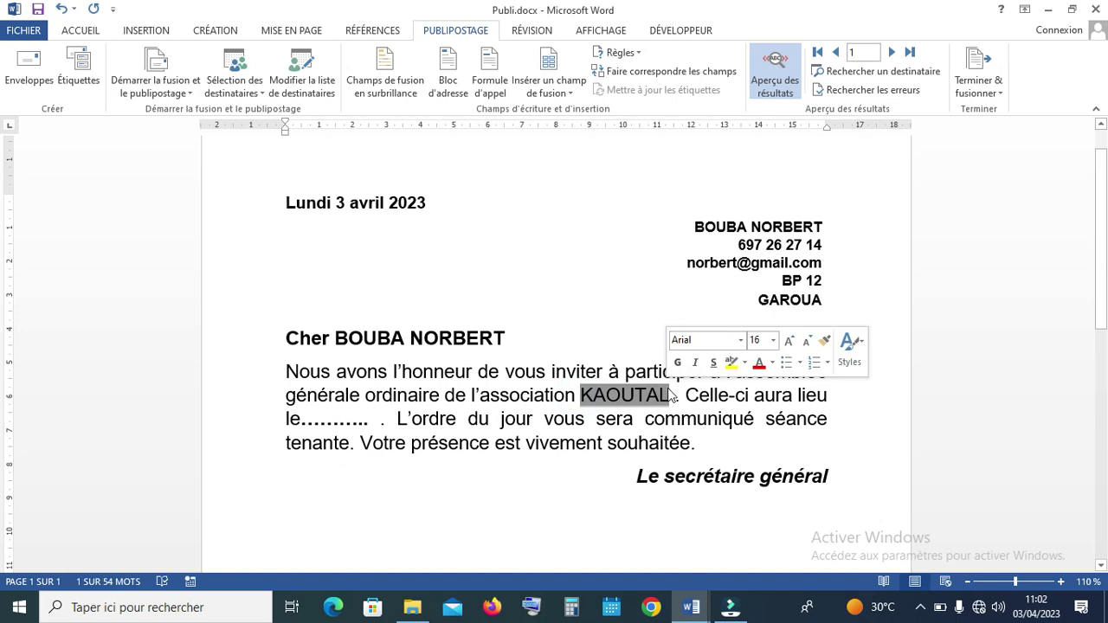
{"action": "left_click", "coordinate": [680, 364]}
{"action": "left_click", "coordinate": [623, 327]}
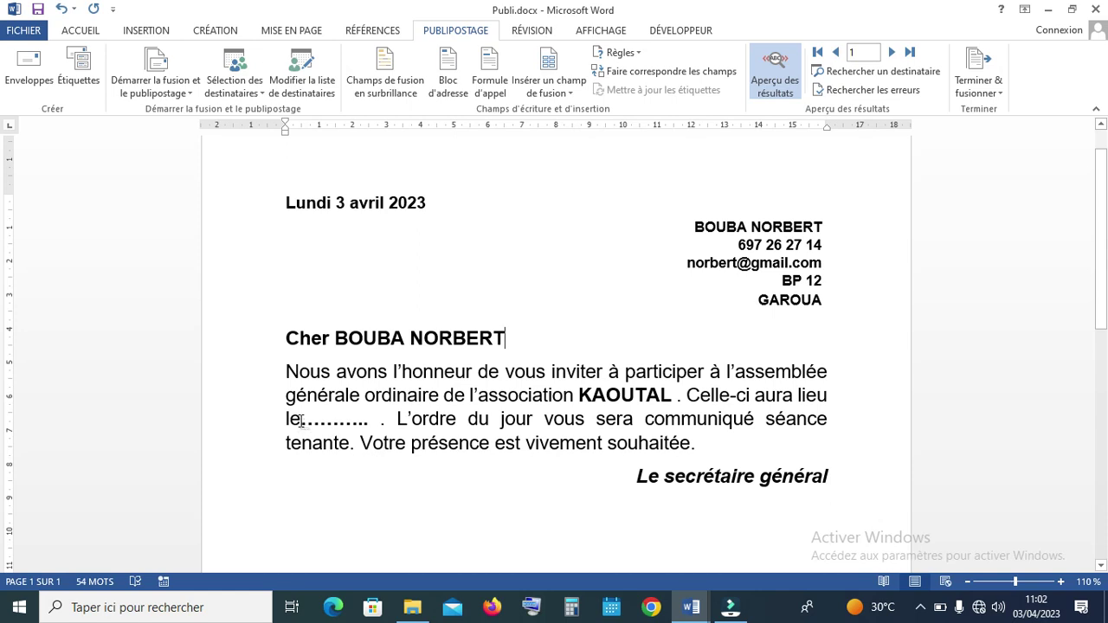
Replace the dotted placeholder after "Celle-ci aura lieu le" with a space and the DATE merge field.
{"action": "left_click_drag", "start_coordinate": [300, 419], "coordinate": [370, 416]}
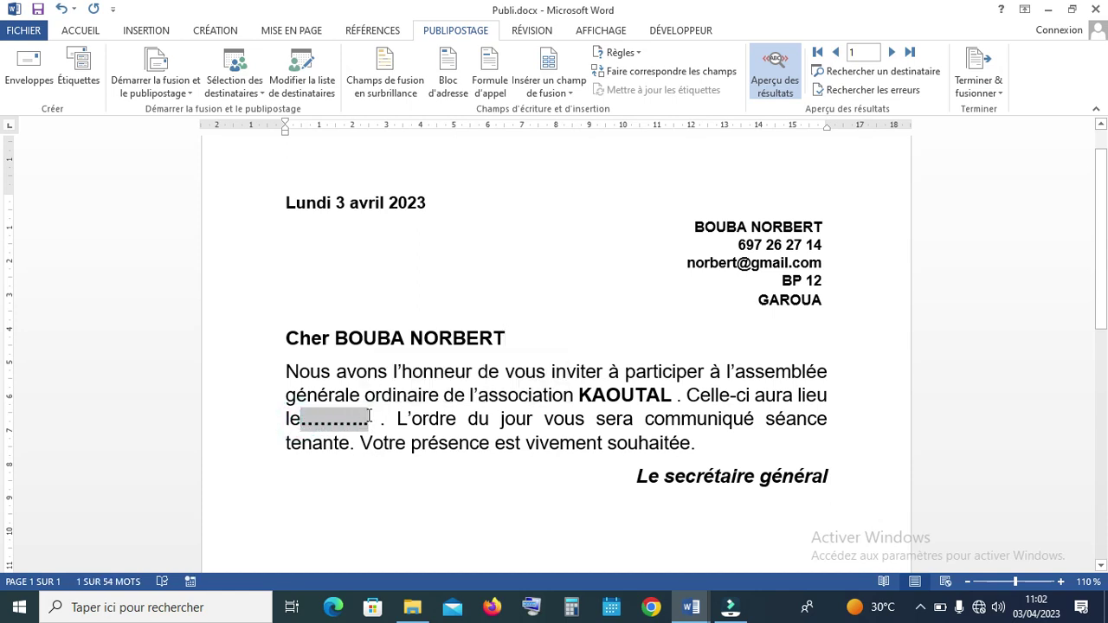
{"action": "key", "text": "BackSpace"}
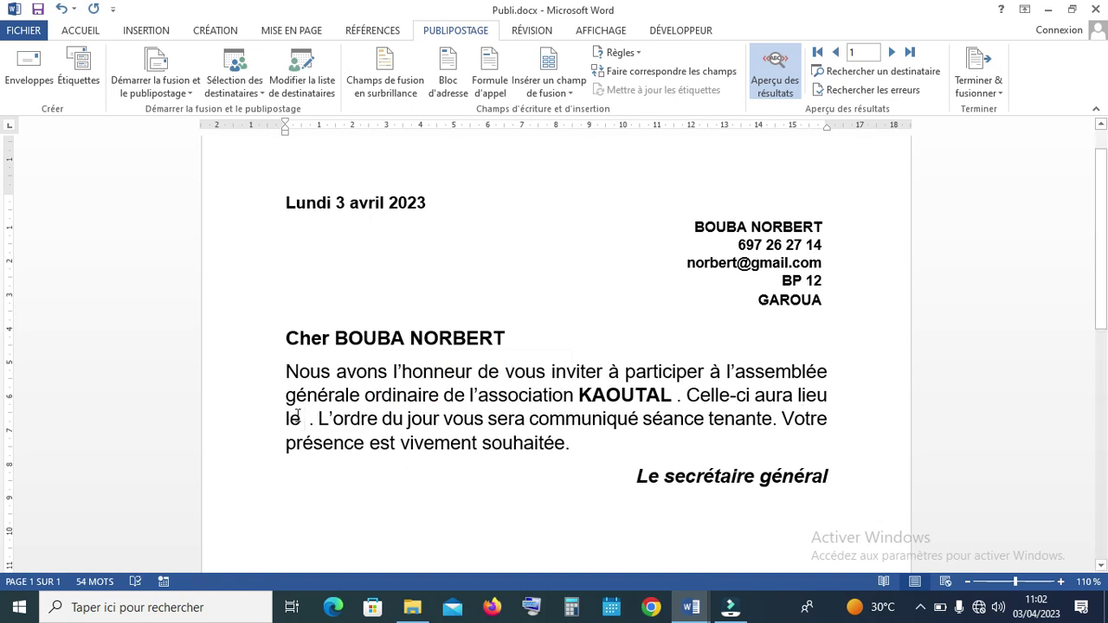
{"action": "left_click", "coordinate": [573, 90]}
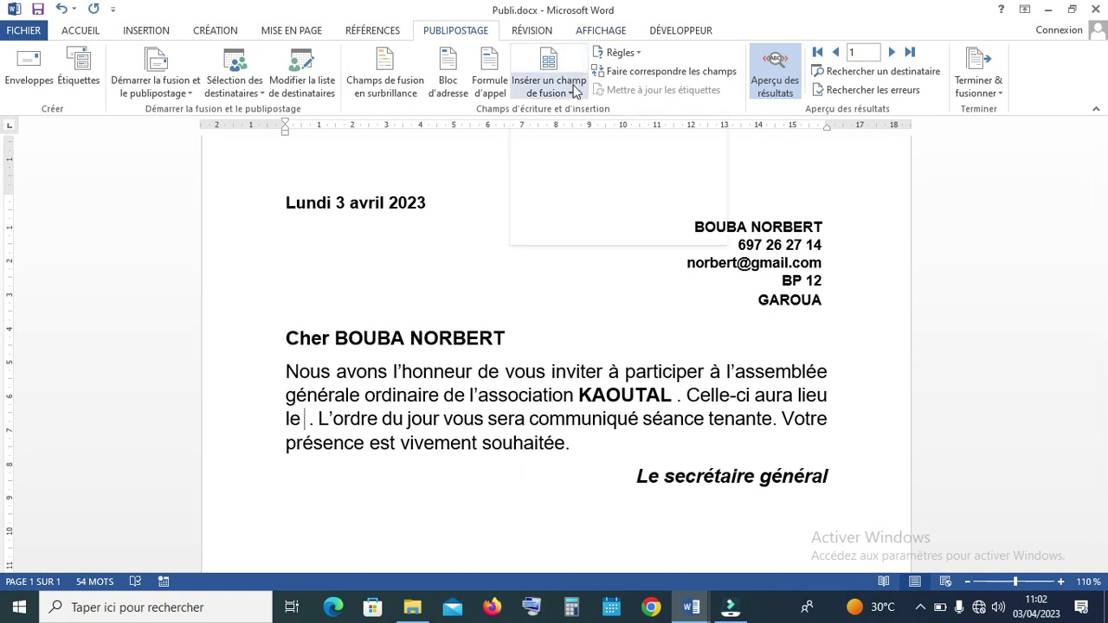
{"action": "left_click", "coordinate": [552, 205]}
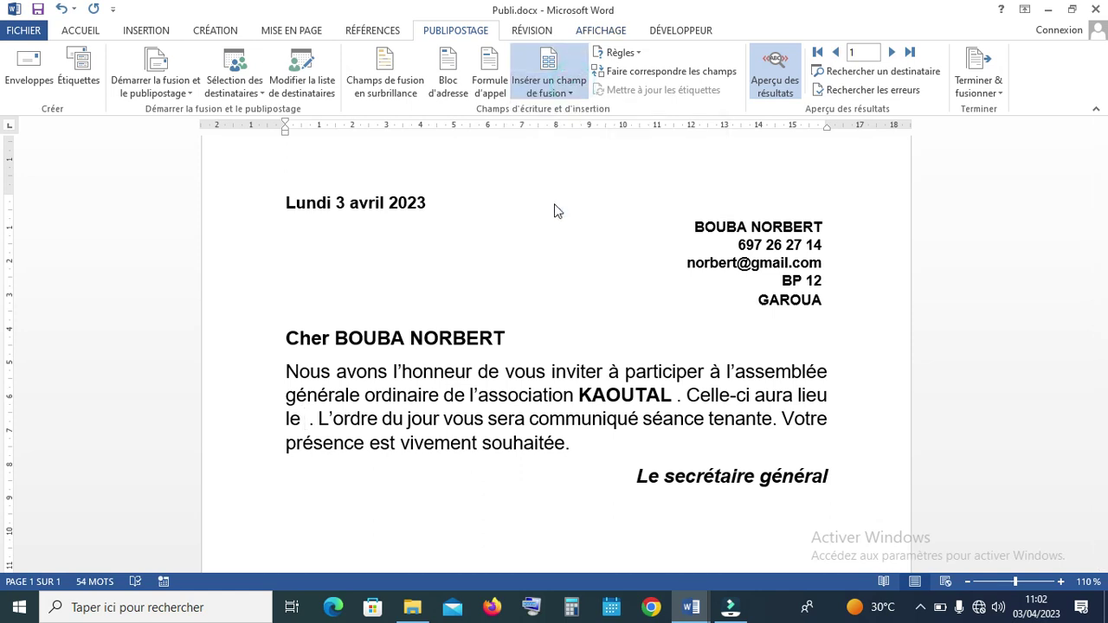
{"action": "left_click", "coordinate": [586, 476]}
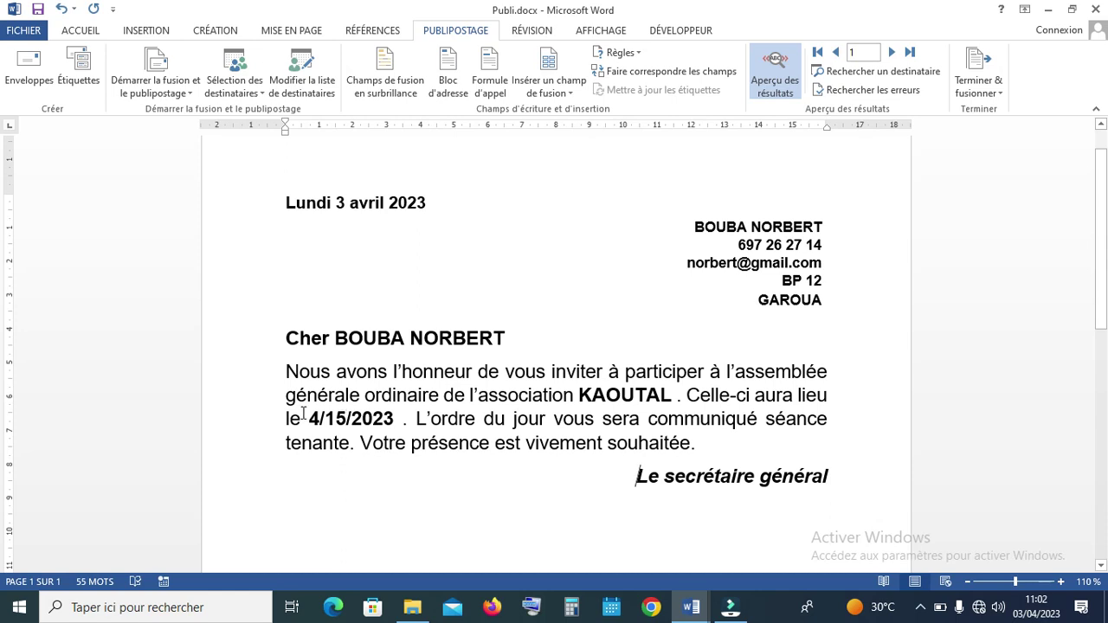
Show the field code of the meeting date and add the format switch \@ "dd/MM/yyyy" after MERGEFIELD DATE.
{"action": "right_click", "coordinate": [355, 418]}
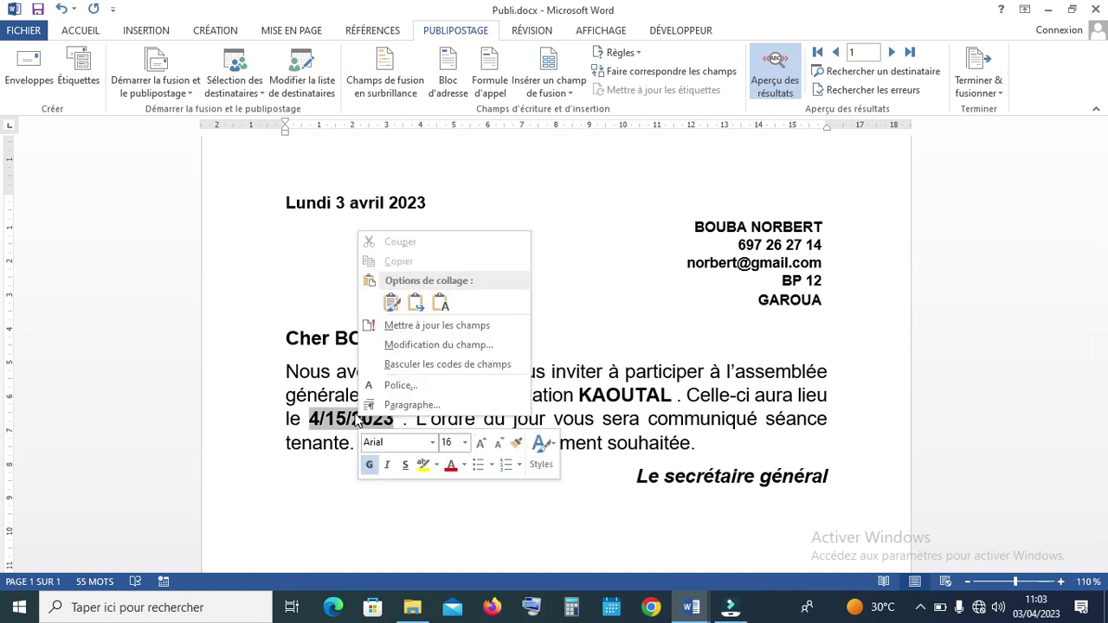
{"action": "left_click", "coordinate": [405, 365]}
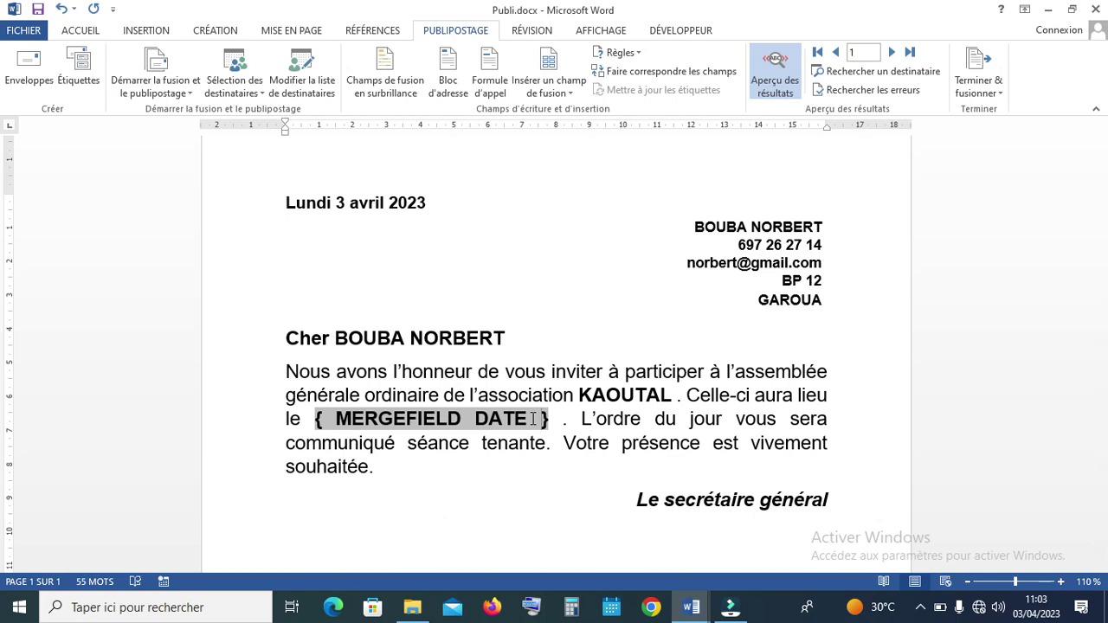
{"action": "type", "text": "\\"}
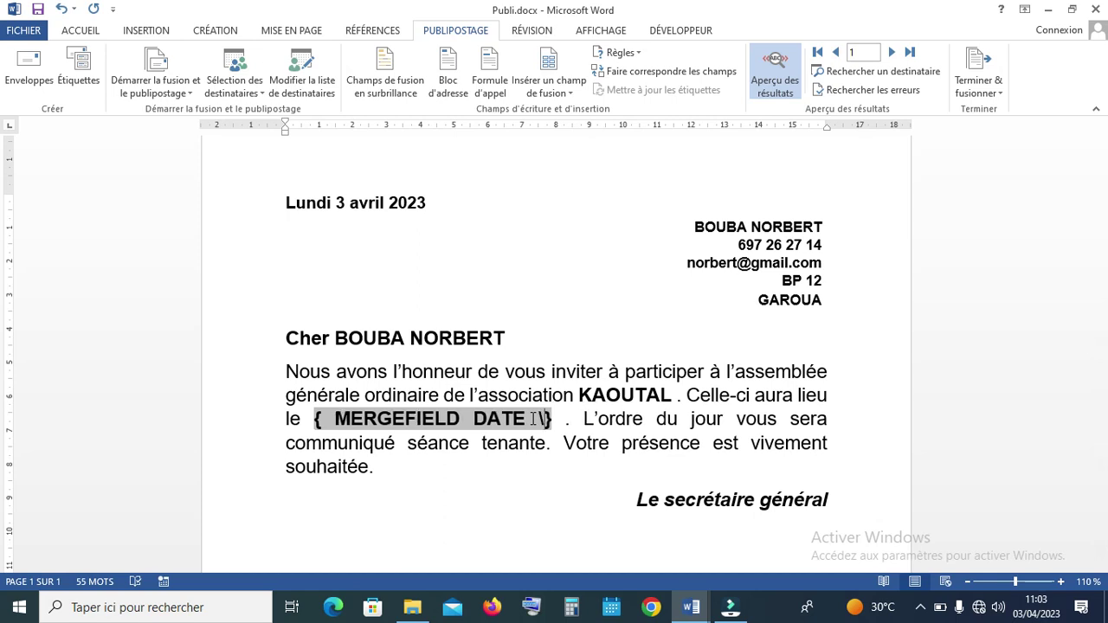
{"action": "type", "text": "@ "}
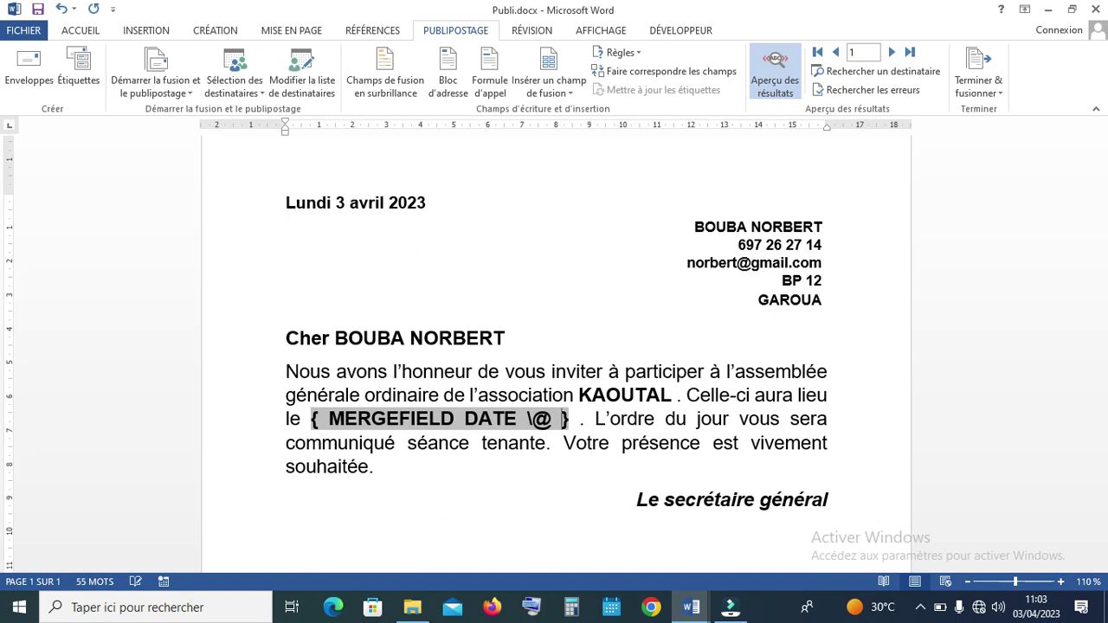
{"action": "type", "text": "\""}
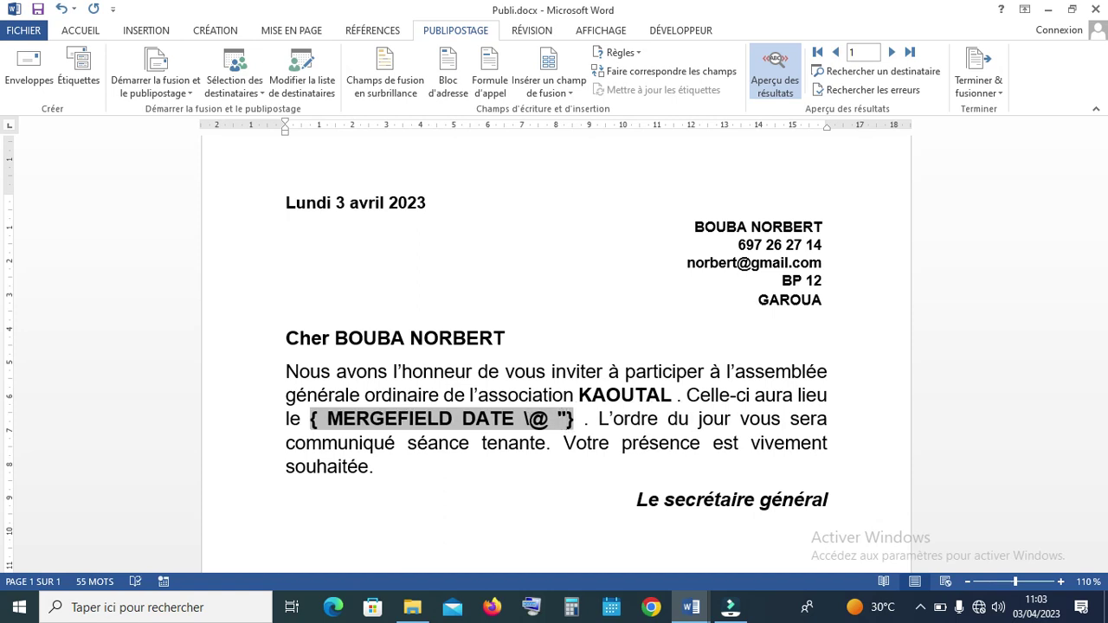
{"action": "type", "text": "dd"}
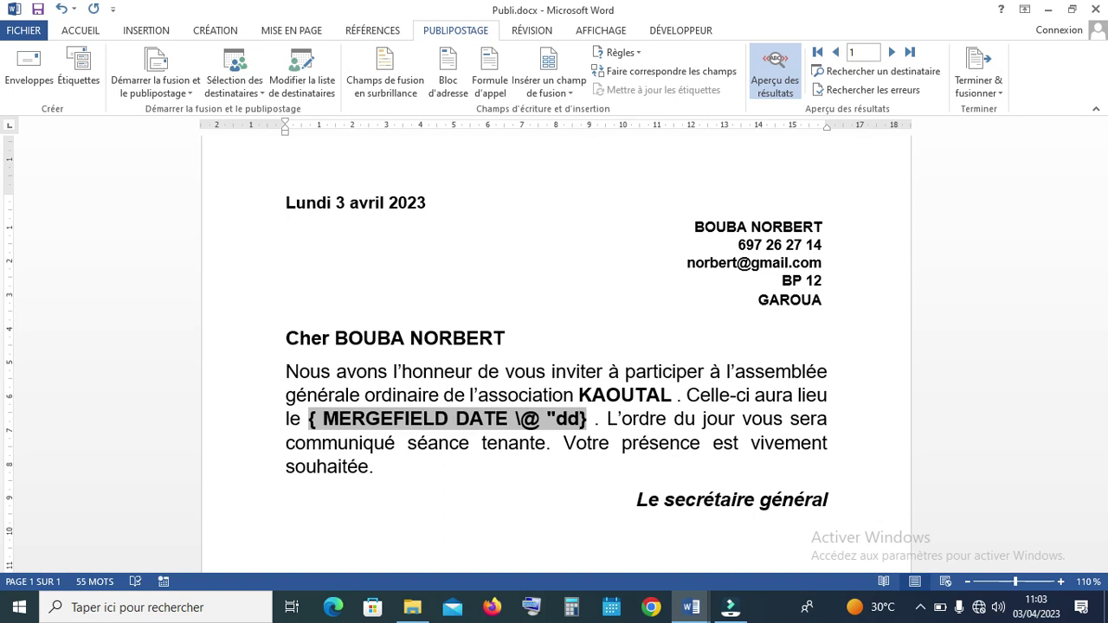
{"action": "type", "text": "/"}
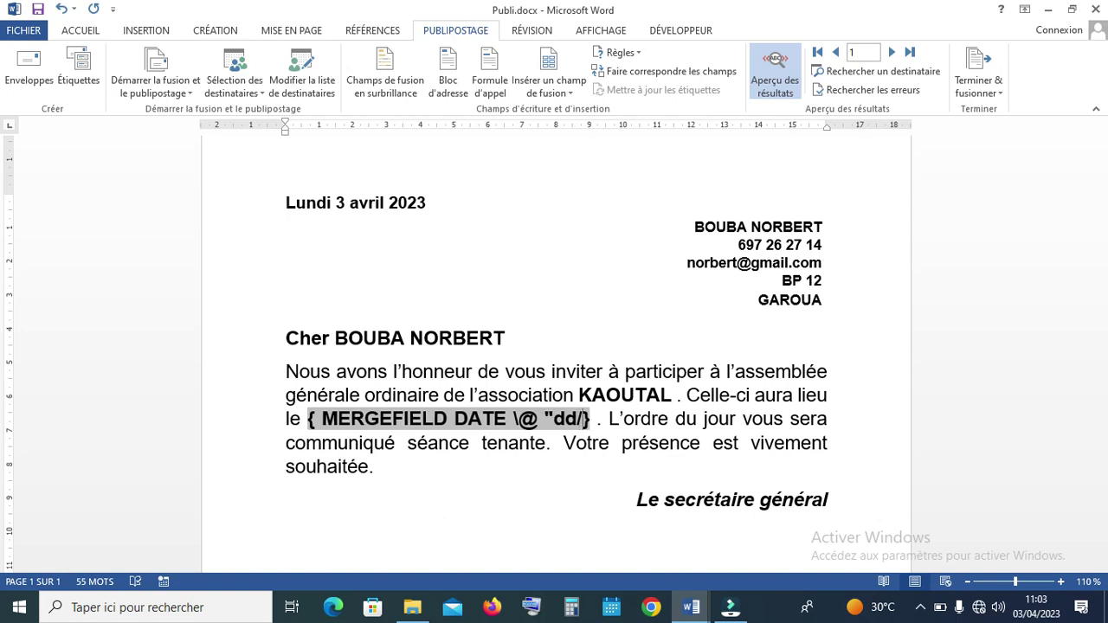
{"action": "type", "text": "MM"}
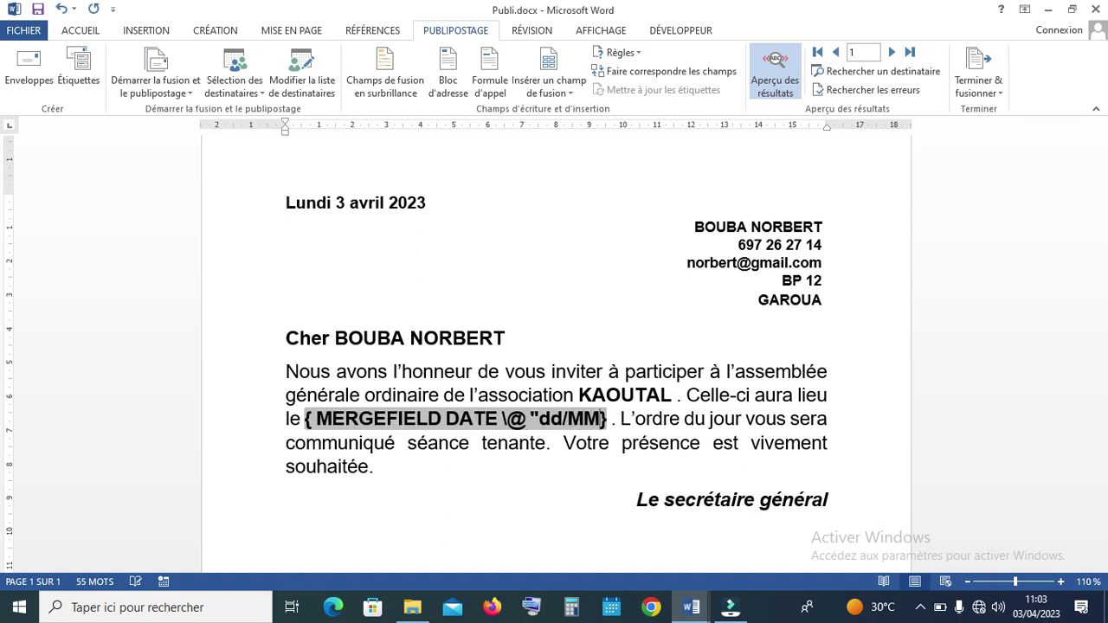
{"action": "type", "text": "/"}
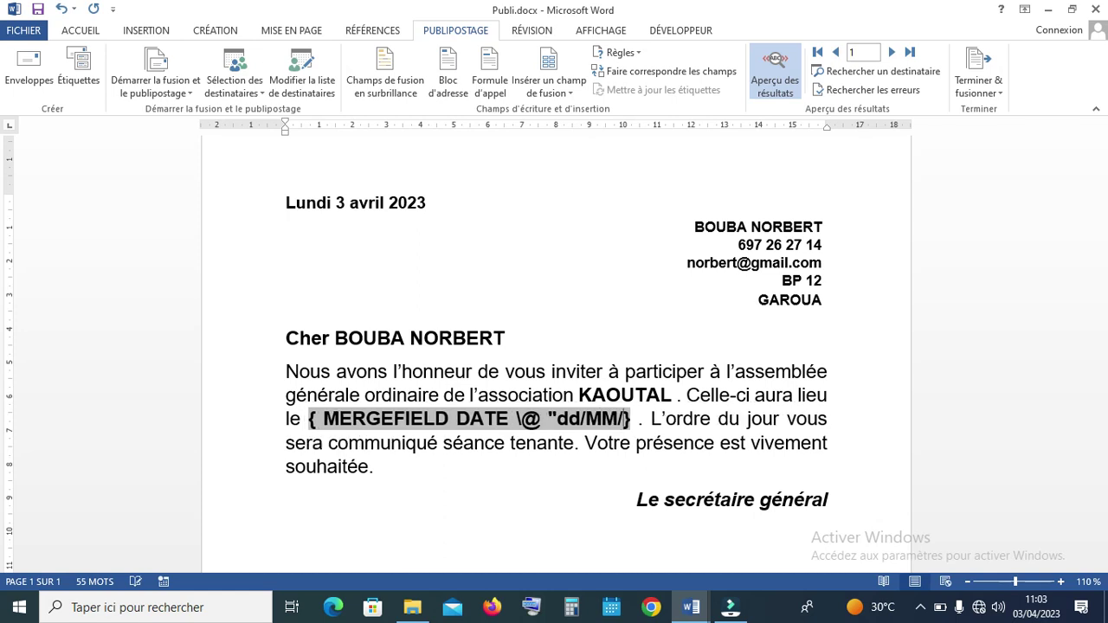
{"action": "type", "text": "yyyy"}
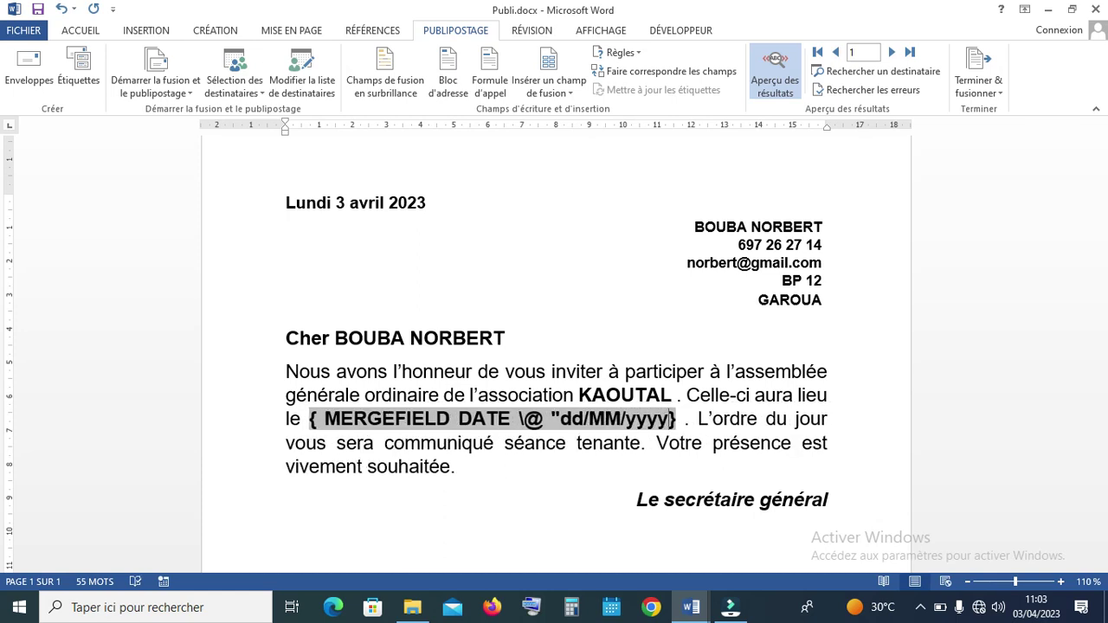
{"action": "type", "text": "\""}
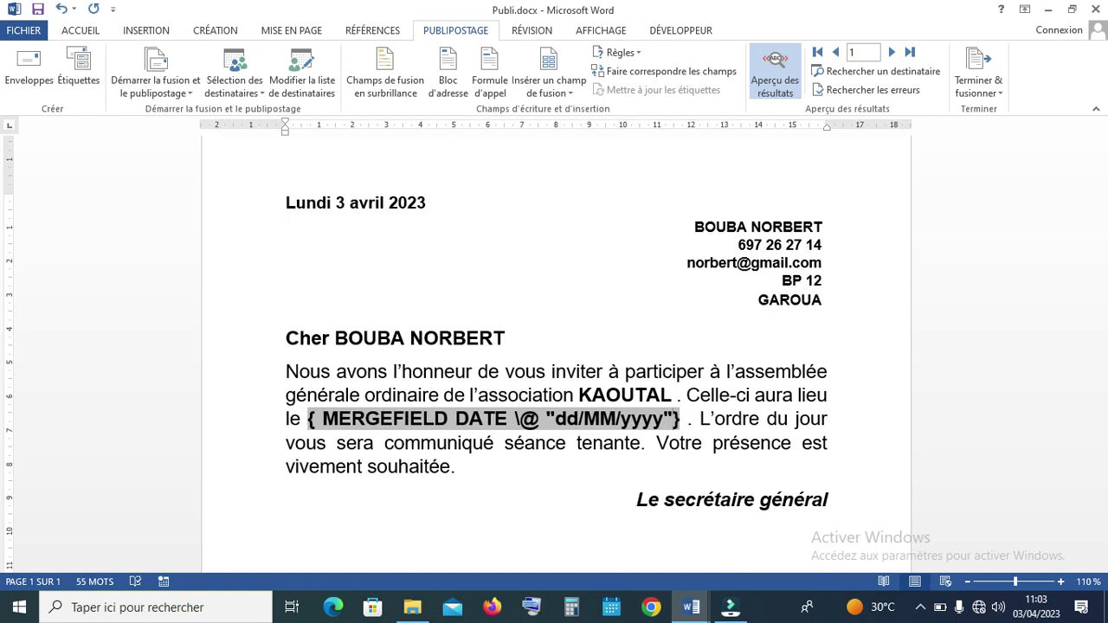
Switch the date field back from its code to its result and refresh it by previewing record 2, then record 1.
{"action": "right_click", "coordinate": [629, 419]}
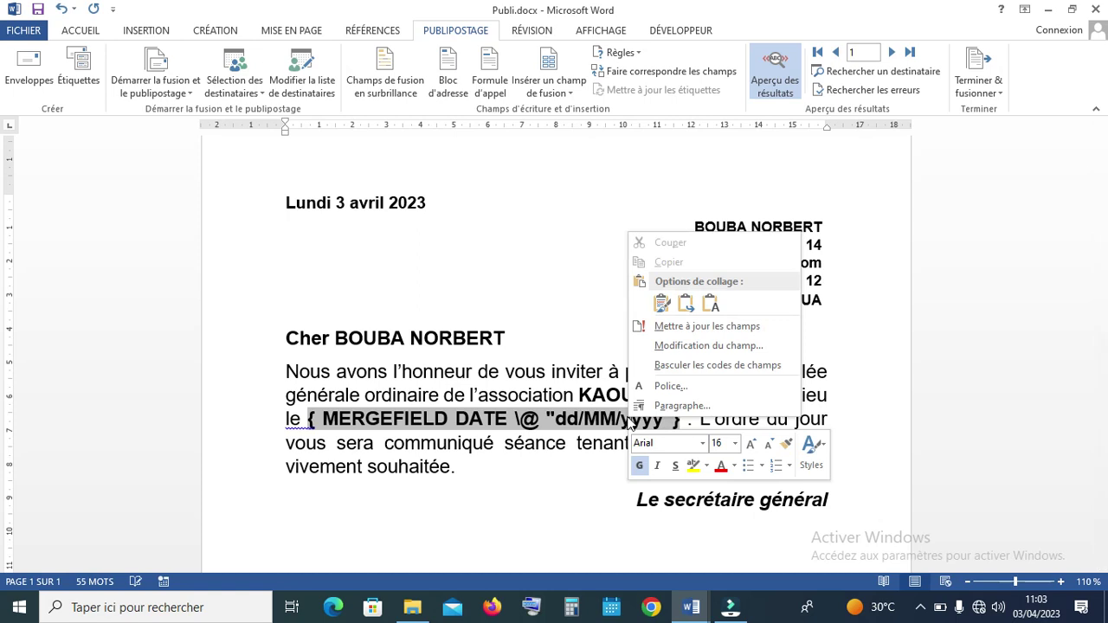
{"action": "left_click", "coordinate": [677, 367]}
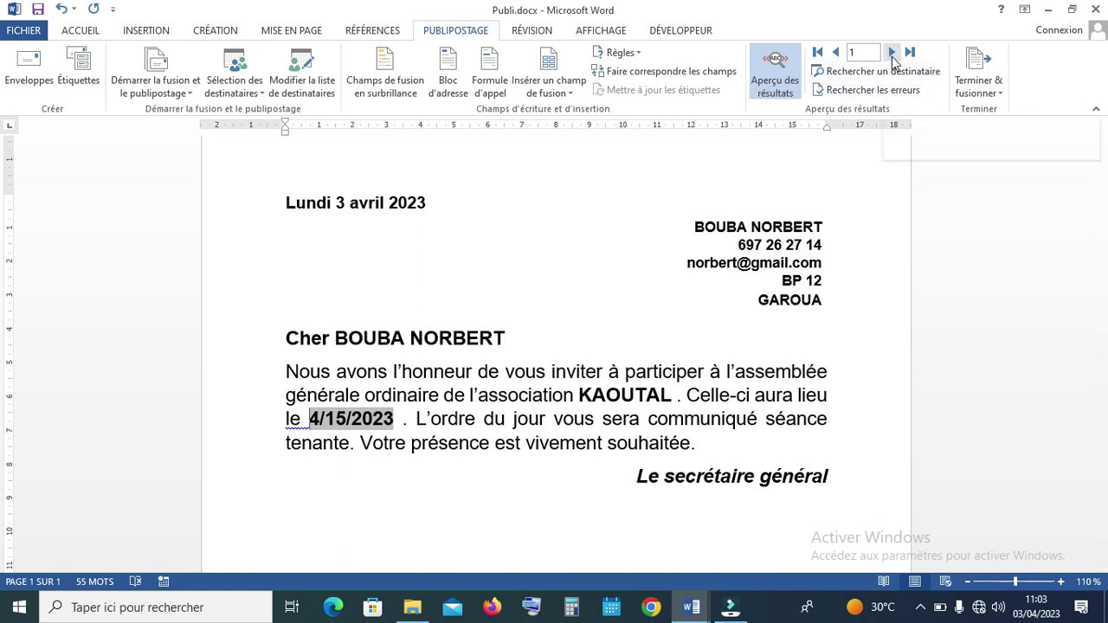
{"action": "left_click", "coordinate": [892, 54]}
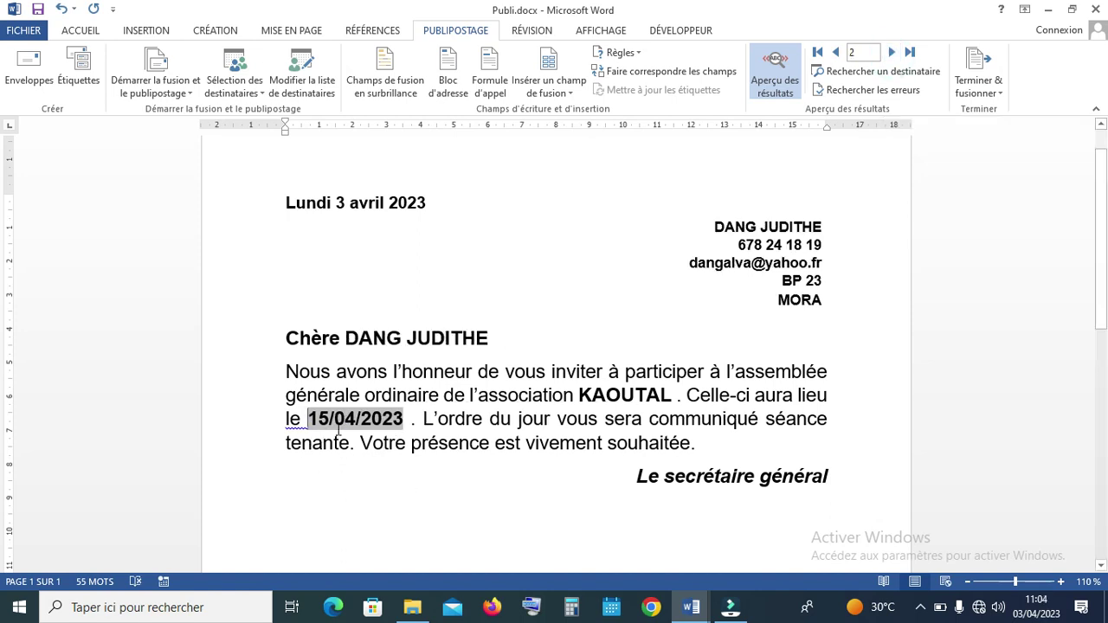
{"action": "left_click", "coordinate": [835, 53]}
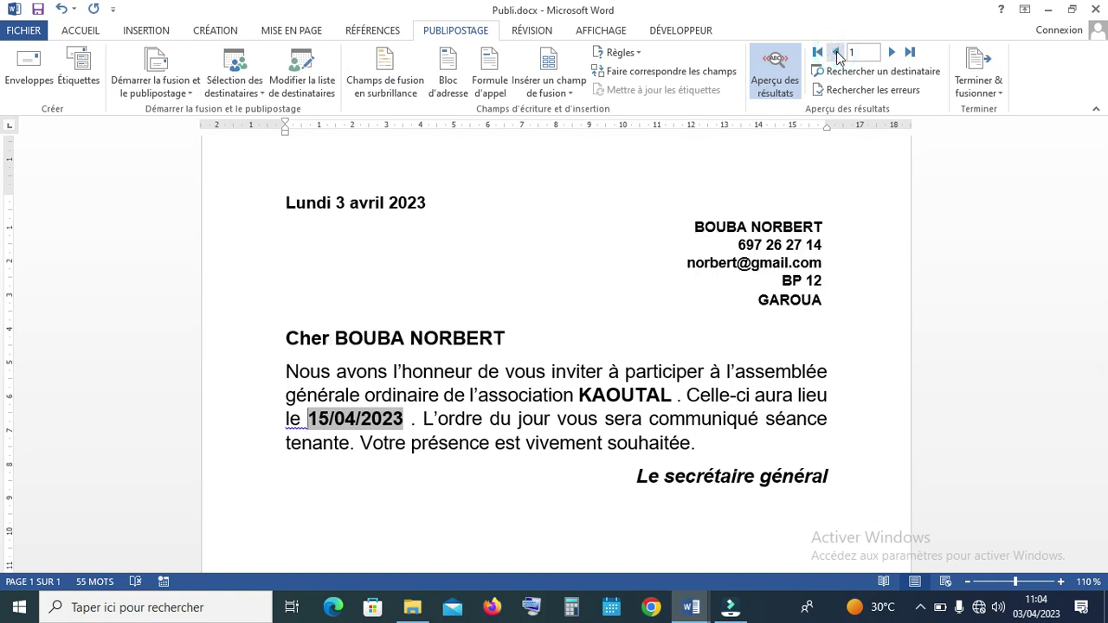
Reopen the date field's code and change its format switch to "dddd dd MMMM yyyy".
{"action": "right_click", "coordinate": [370, 419]}
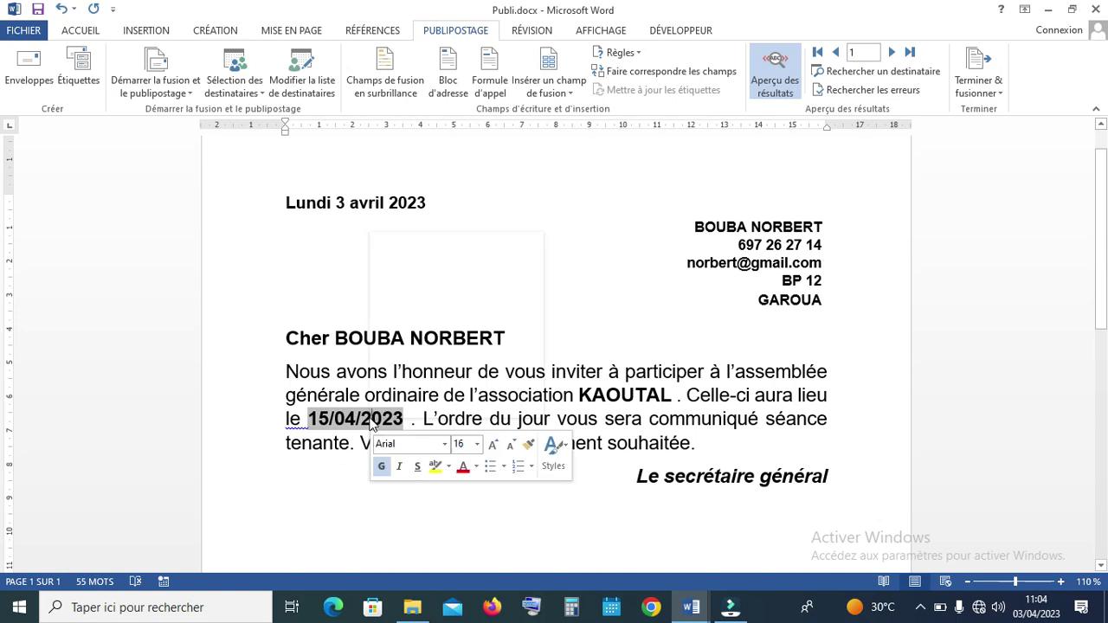
{"action": "left_click", "coordinate": [354, 489]}
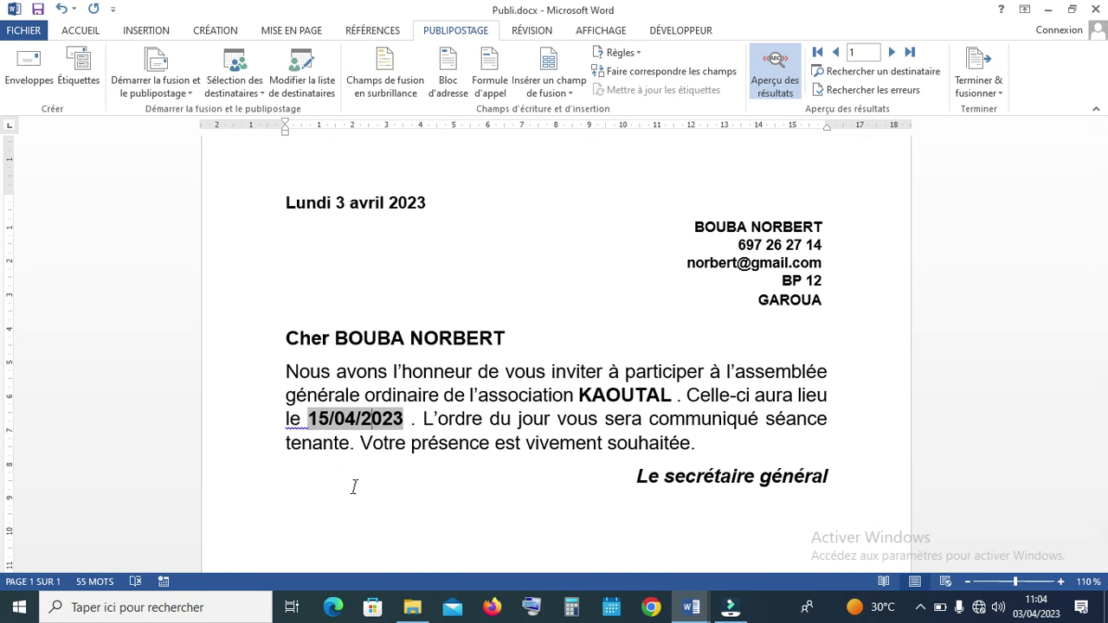
{"action": "right_click", "coordinate": [350, 422]}
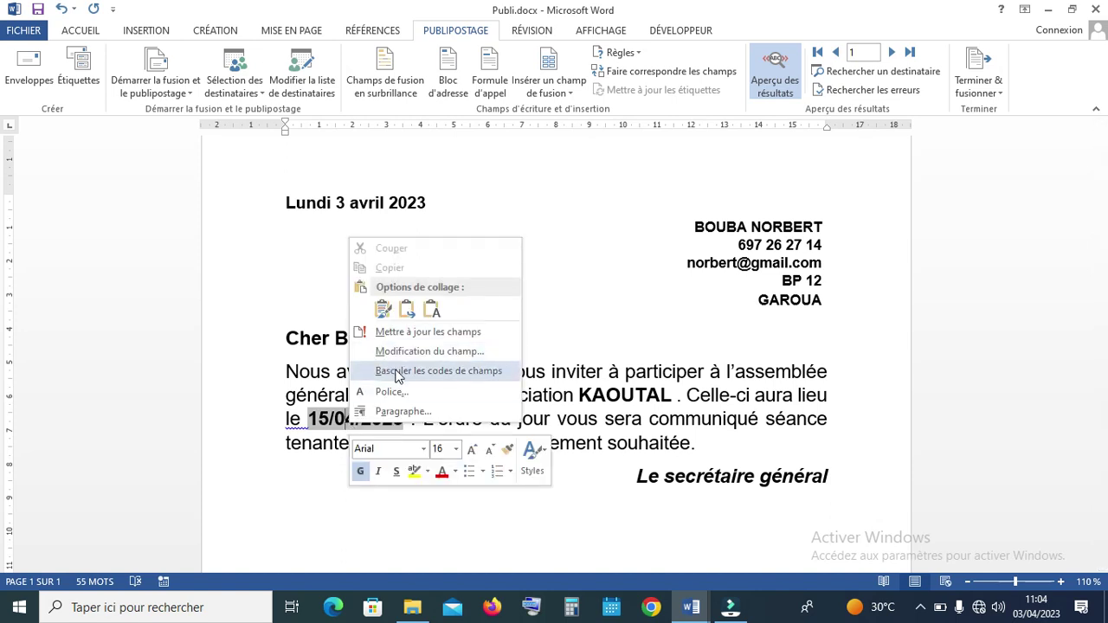
{"action": "left_click", "coordinate": [398, 372]}
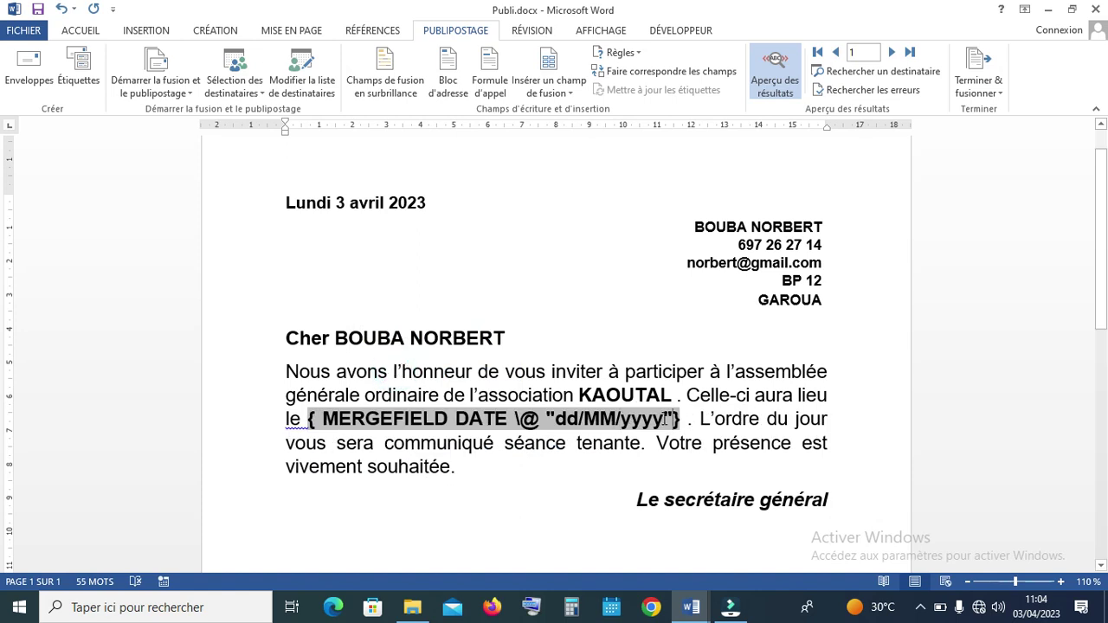
{"action": "left_click", "coordinate": [559, 418]}
{"action": "type", "text": "dd"}
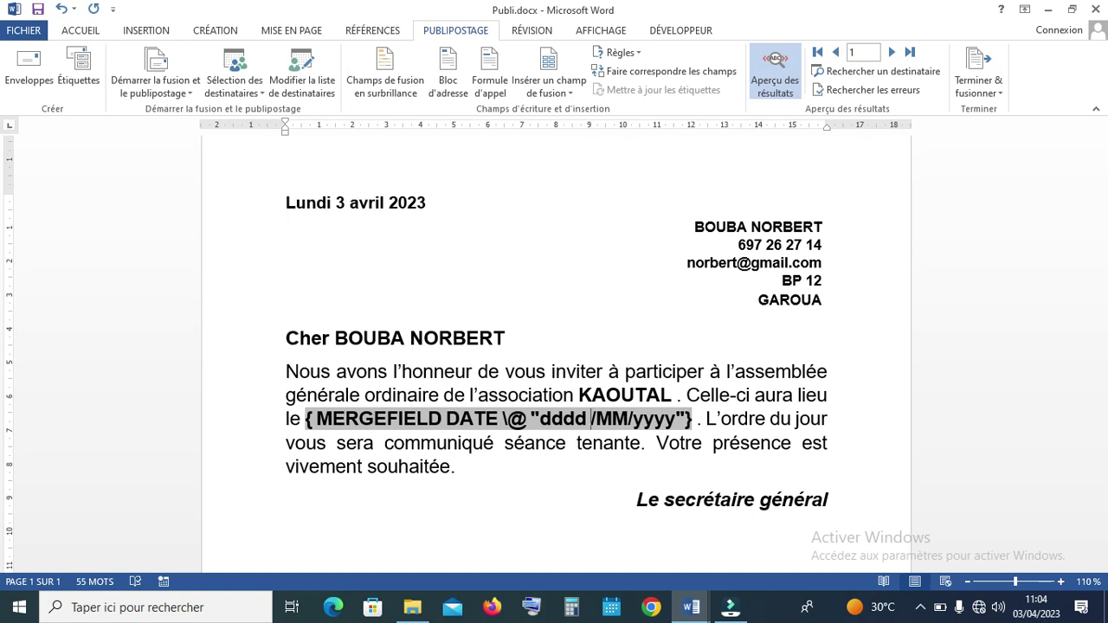
{"action": "key", "text": "BackSpace"}
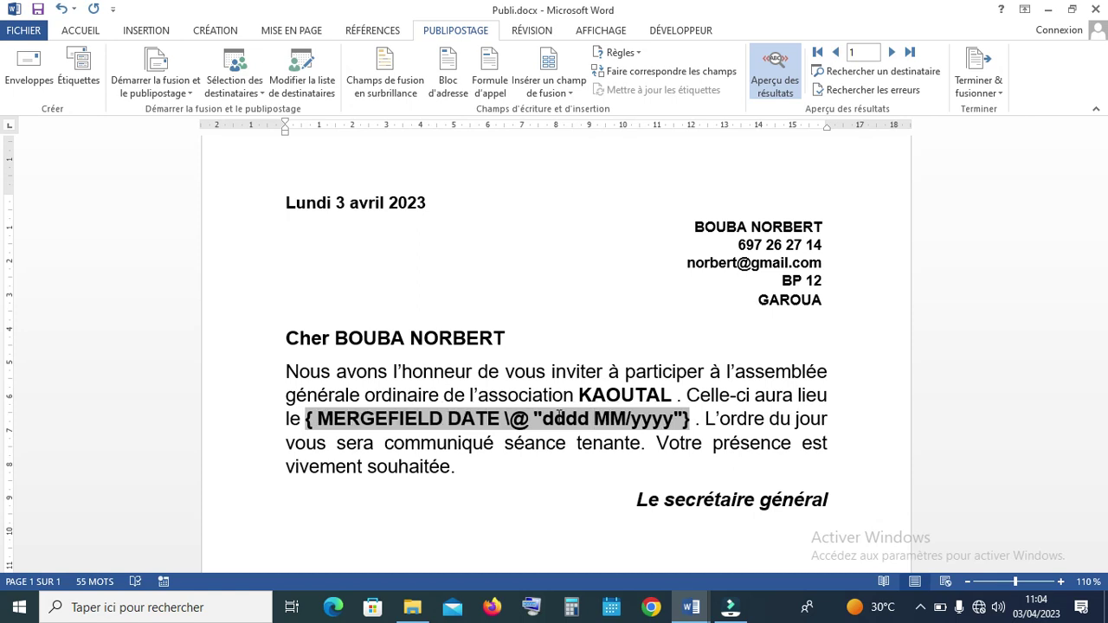
{"action": "type", "text": "M"}
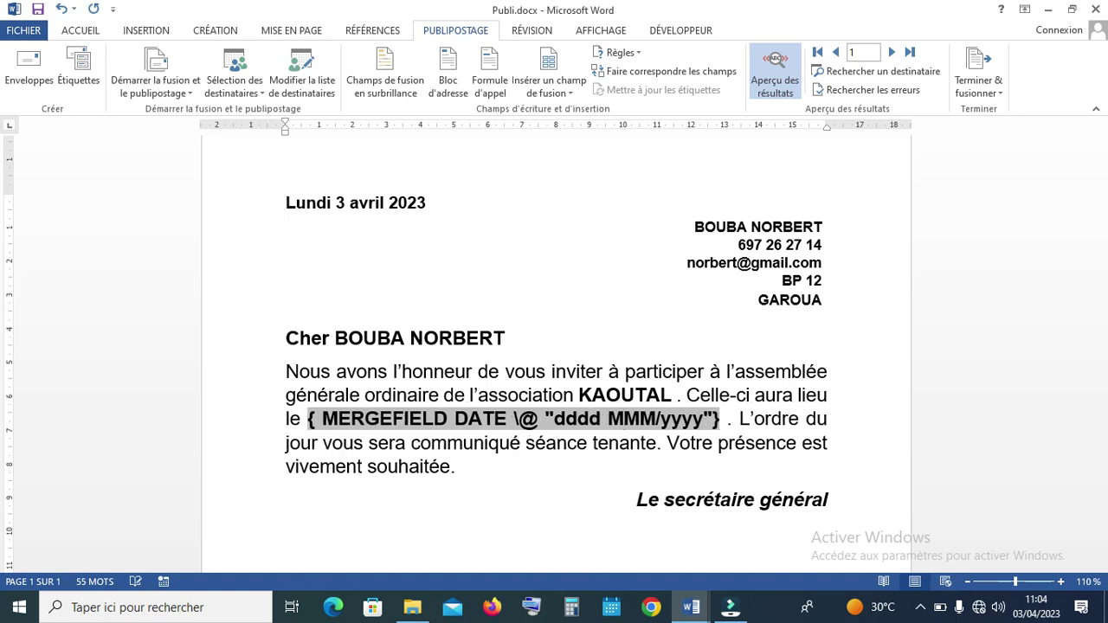
{"action": "key", "text": "BackSpace"}
{"action": "type", "text": "dd MM"}
{"action": "key", "text": "Right"}
{"action": "key", "text": "Right"}
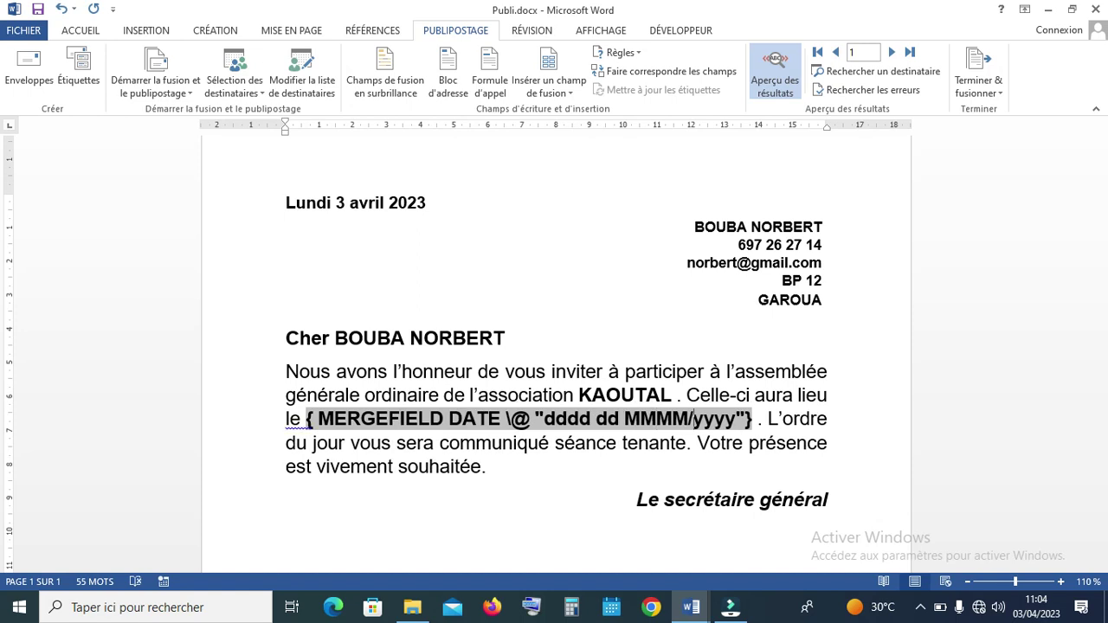
{"action": "key", "text": "BackSpace"}
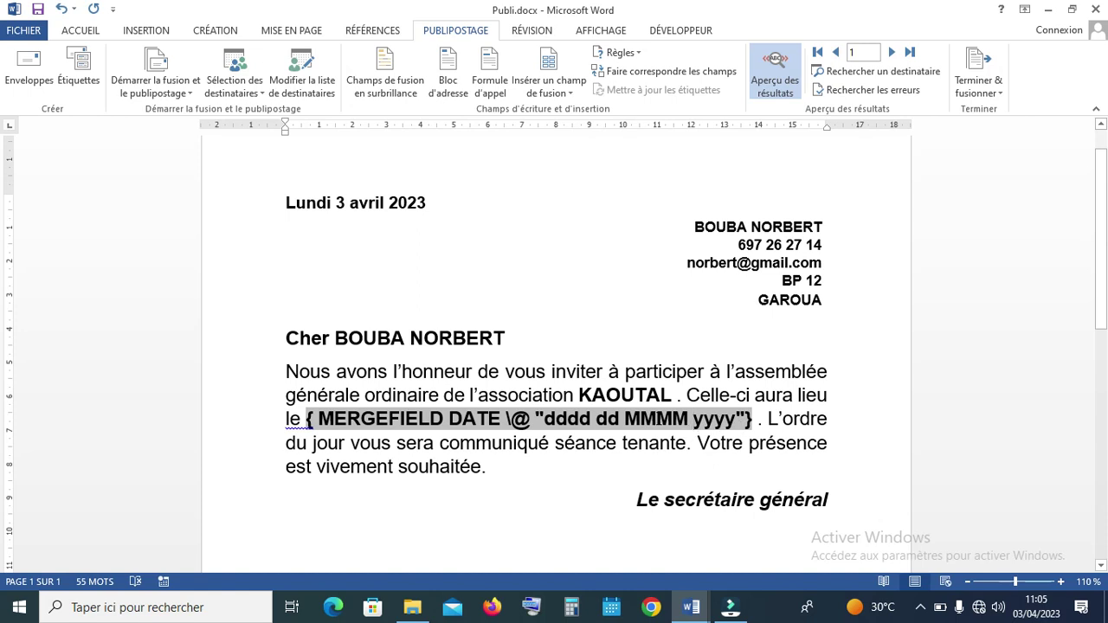
Hide the date field's code again and refresh the long-format date by moving the preview to record 2.
{"action": "right_click", "coordinate": [658, 419]}
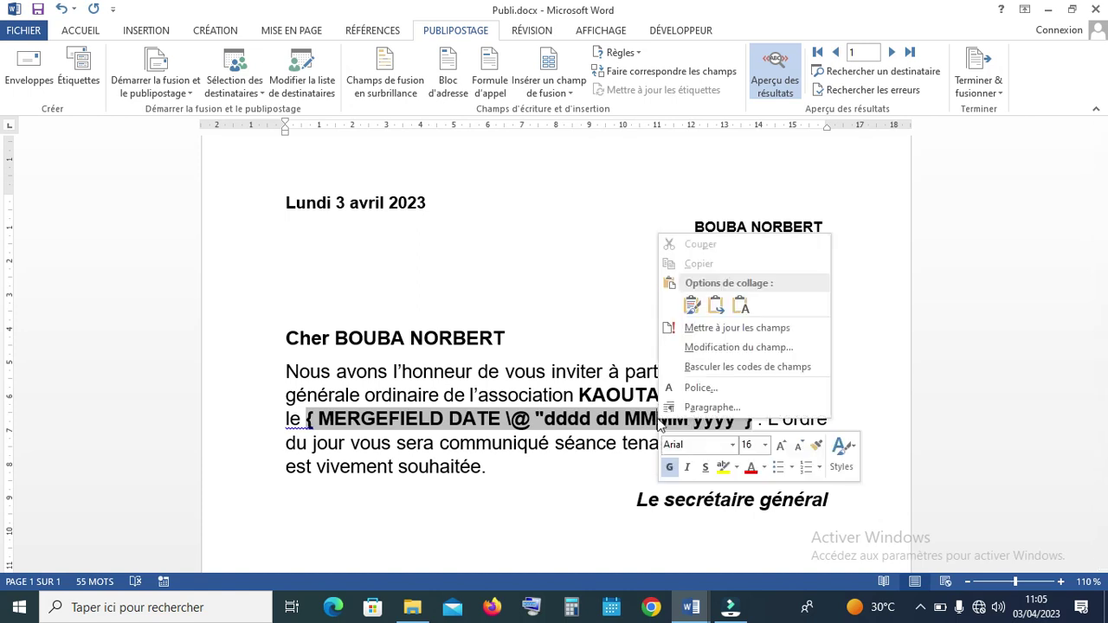
{"action": "left_click", "coordinate": [701, 368]}
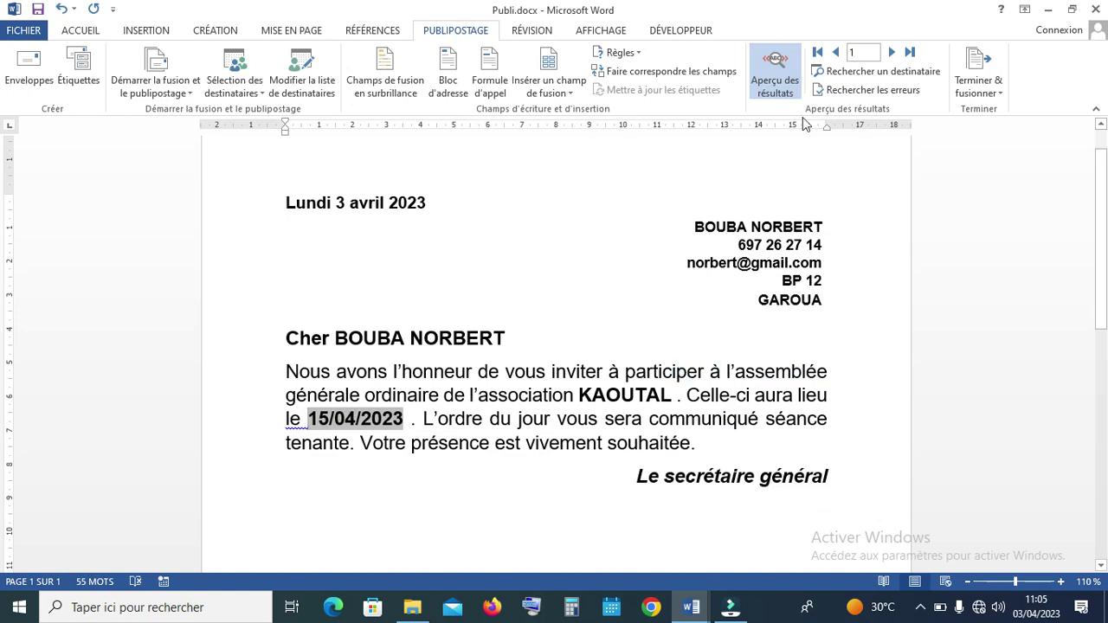
{"action": "left_click", "coordinate": [893, 53]}
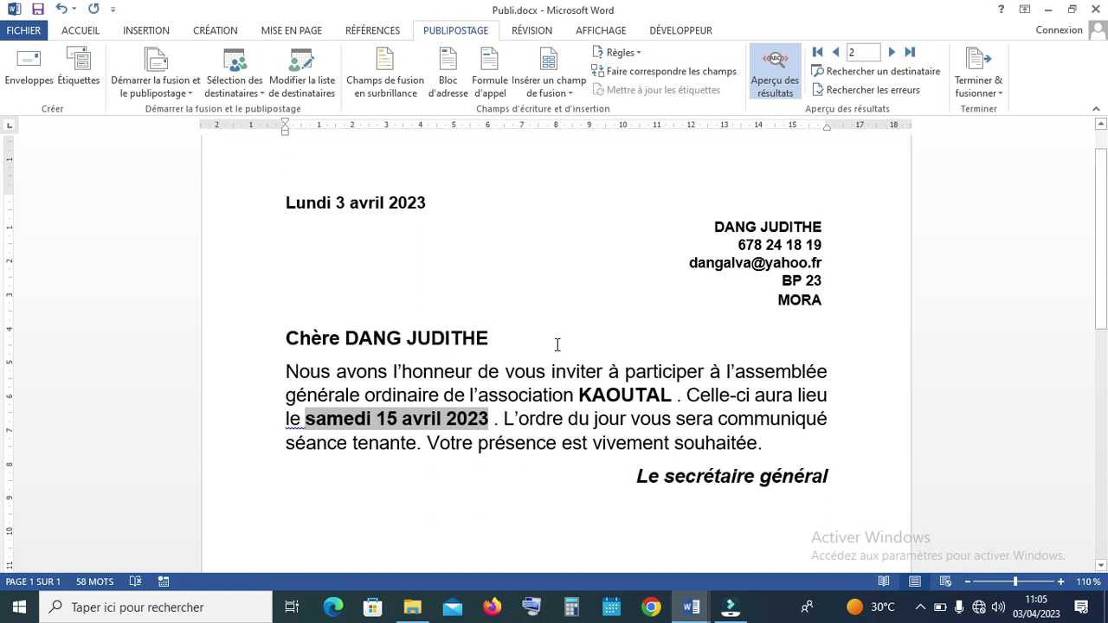
{"action": "double_click", "coordinate": [660, 251]}
{"action": "left_click", "coordinate": [902, 357]}
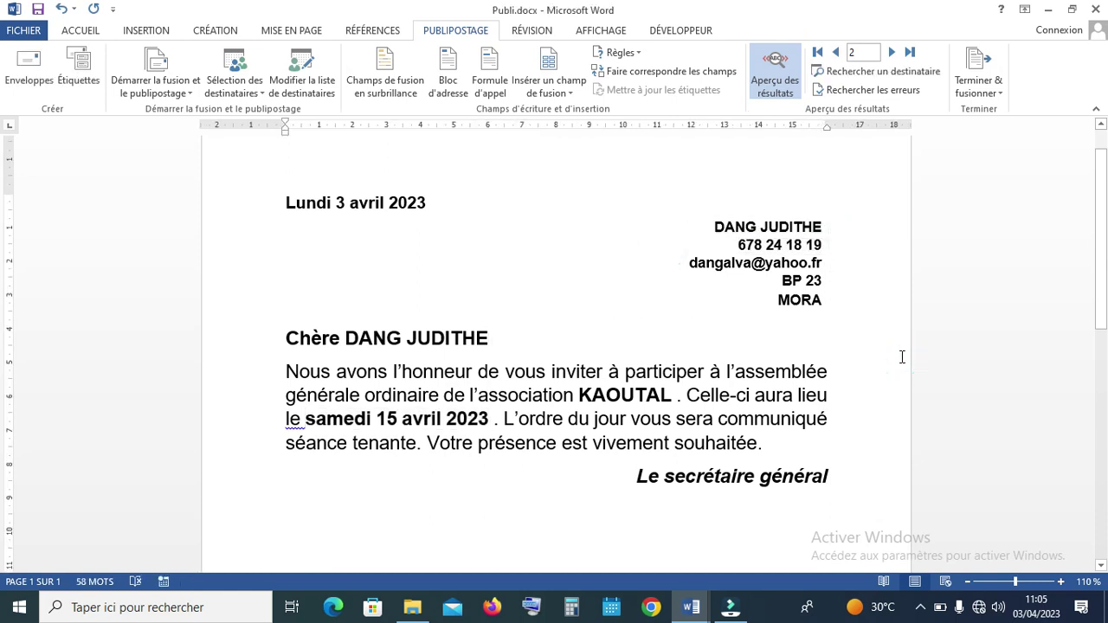
{"action": "right_click", "coordinate": [307, 425]}
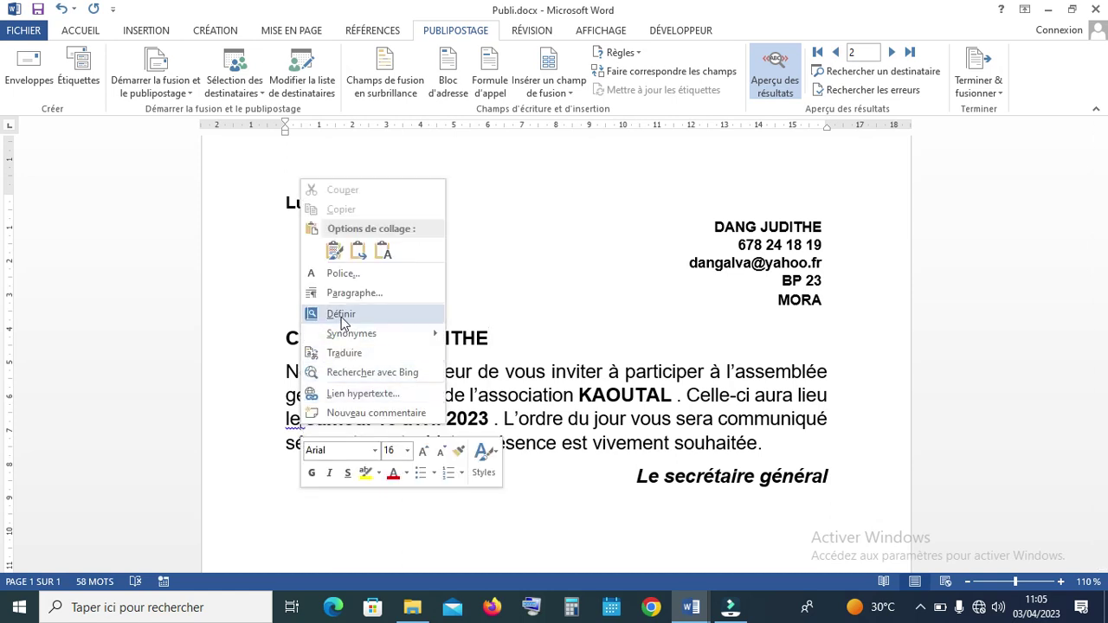
{"action": "left_click", "coordinate": [283, 296]}
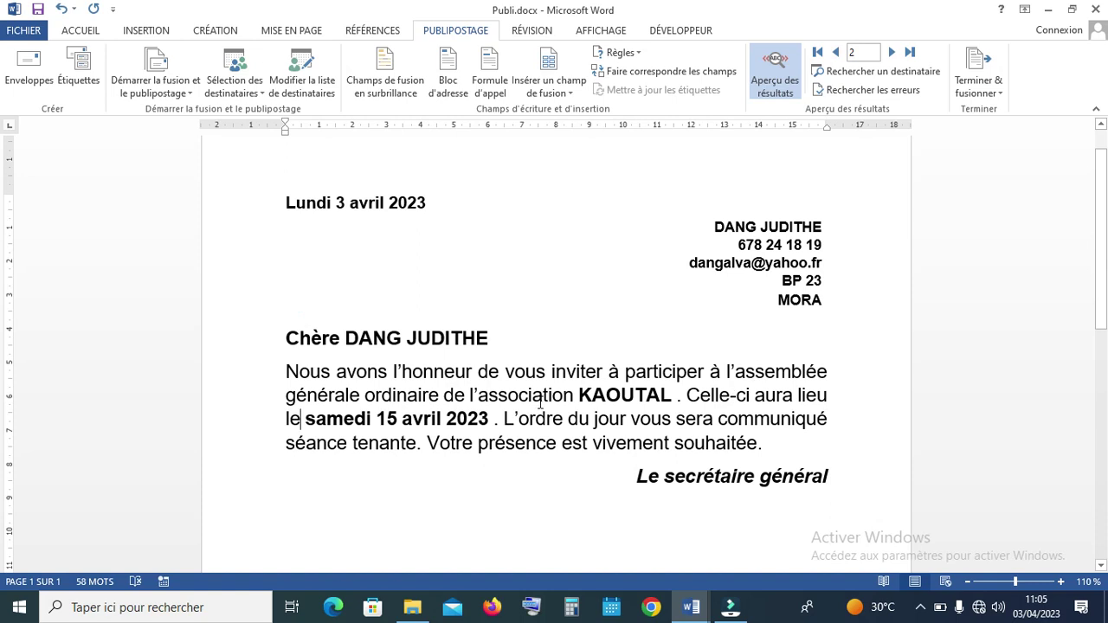
Browse the merged letters forward to record 6, back to record 4 and on to record 5 to check salutation and date.
{"action": "left_click_drag", "start_coordinate": [1099, 243], "coordinate": [1103, 226]}
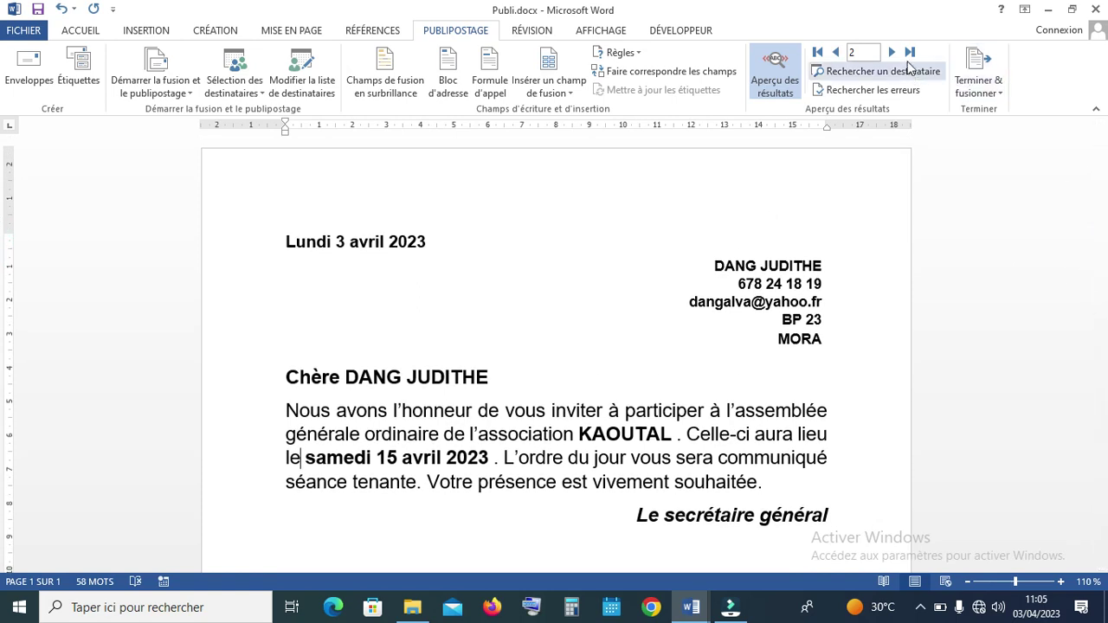
{"action": "left_click", "coordinate": [893, 53]}
{"action": "left_click", "coordinate": [893, 54]}
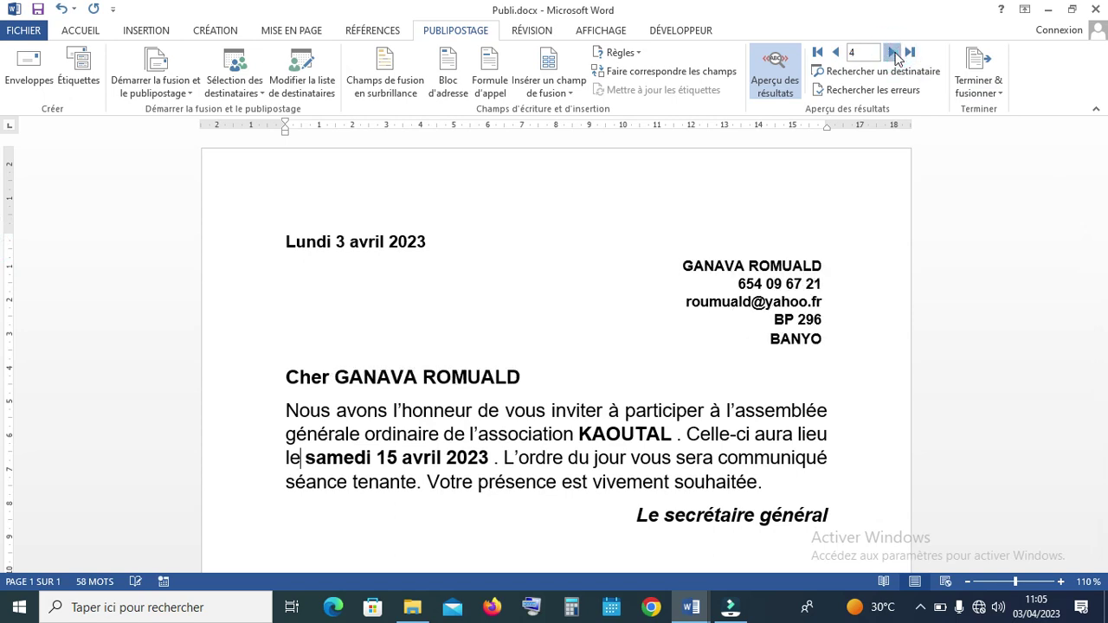
{"action": "left_click", "coordinate": [893, 53]}
{"action": "left_click", "coordinate": [893, 54]}
{"action": "left_click", "coordinate": [893, 54]}
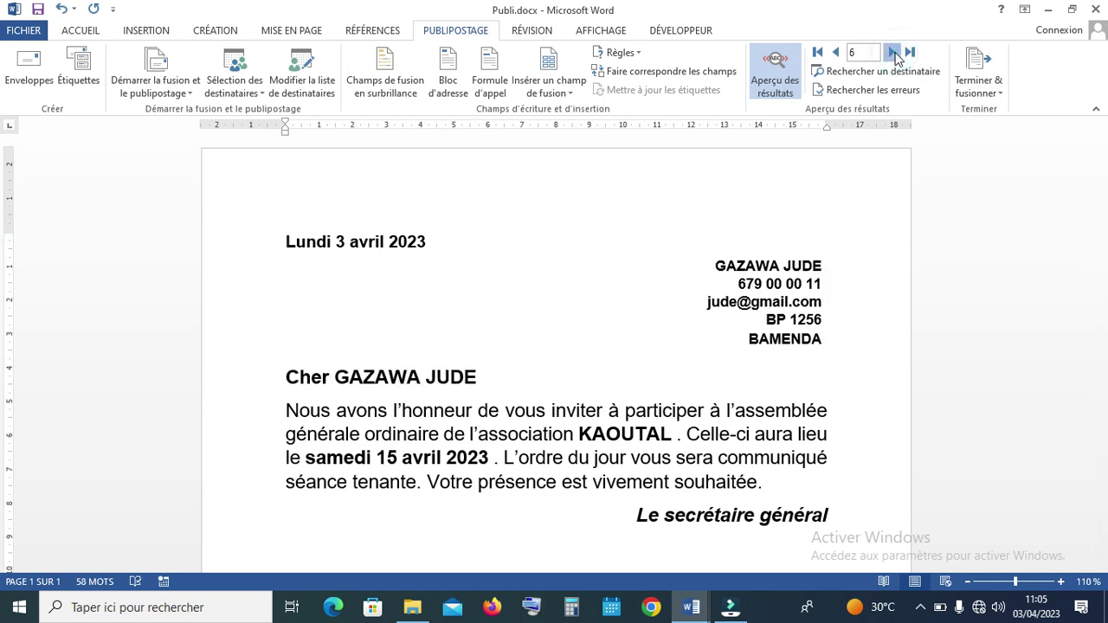
{"action": "left_click", "coordinate": [837, 53]}
{"action": "left_click", "coordinate": [837, 53]}
{"action": "left_click", "coordinate": [837, 52]}
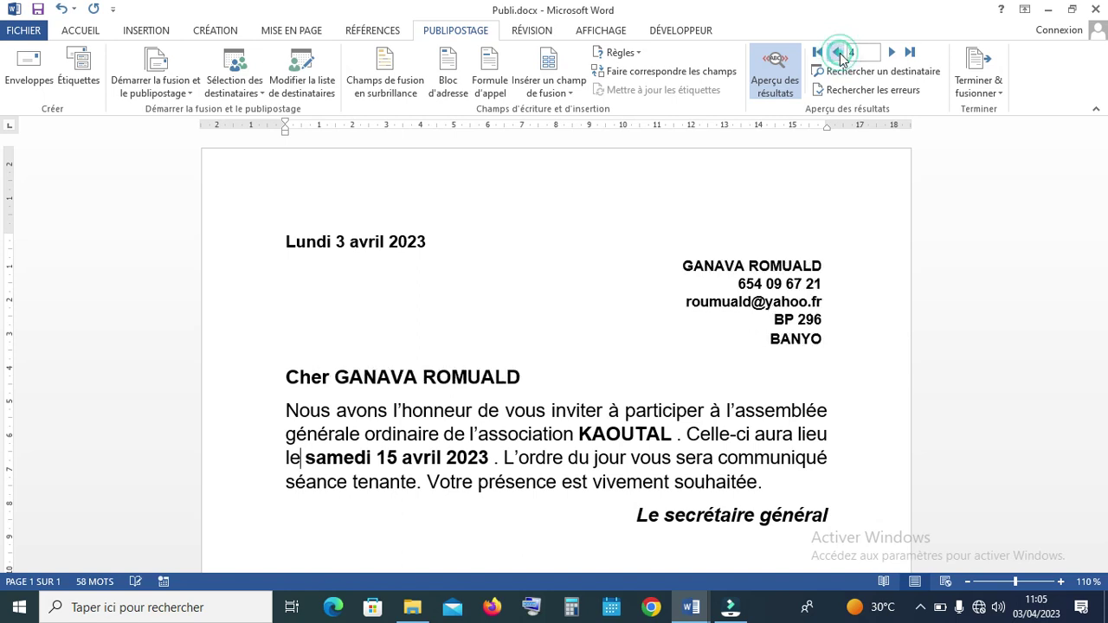
{"action": "left_click", "coordinate": [892, 53]}
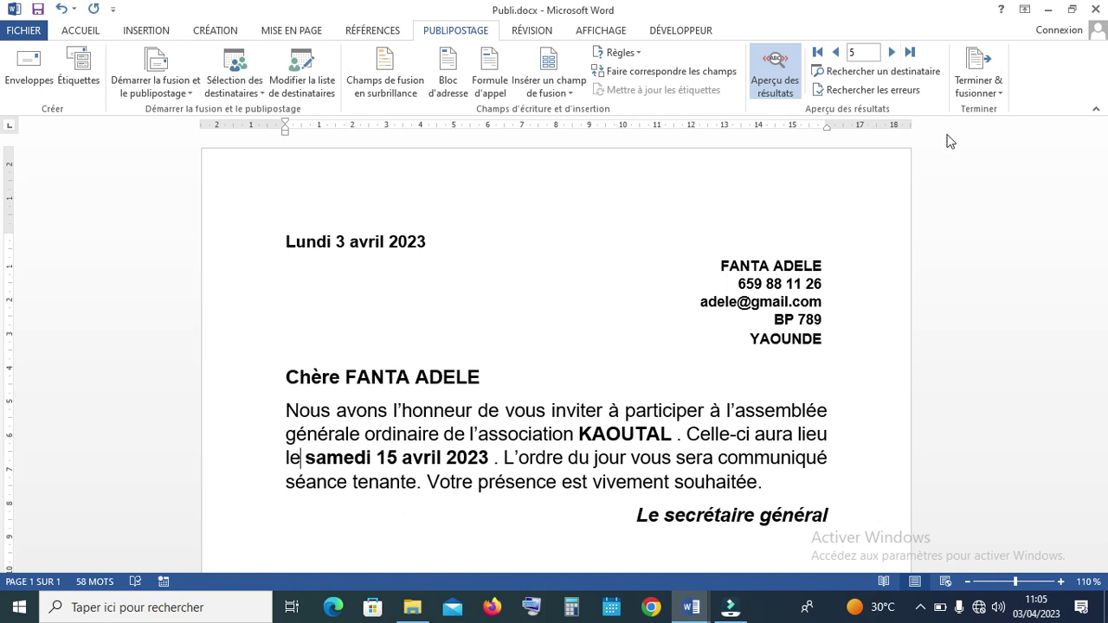
{"action": "left_click", "coordinate": [1001, 94]}
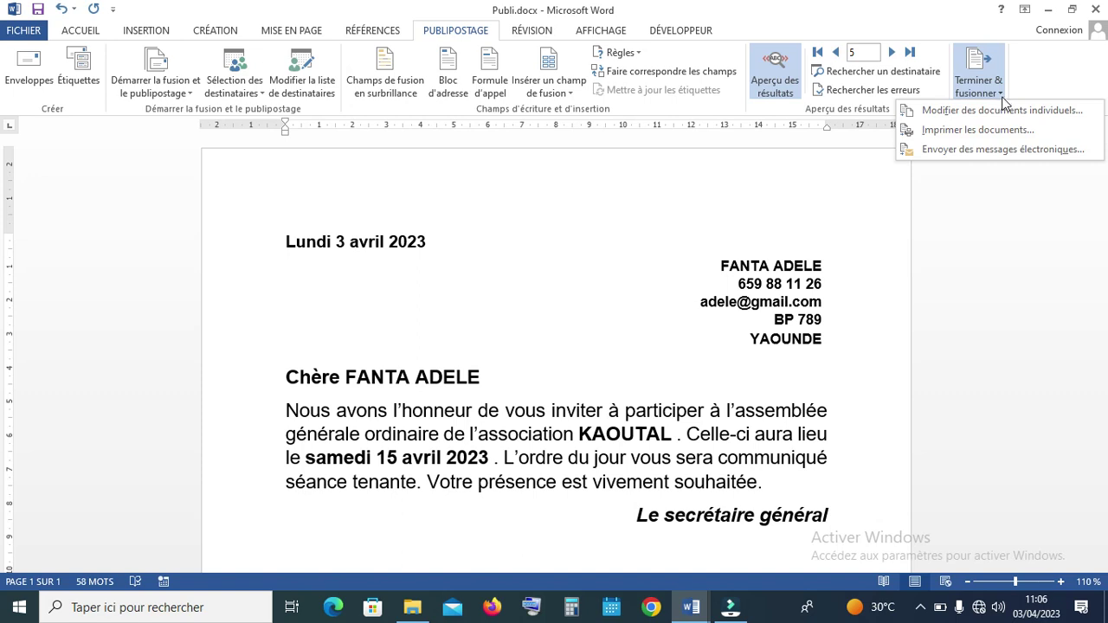
{"action": "left_click", "coordinate": [888, 212]}
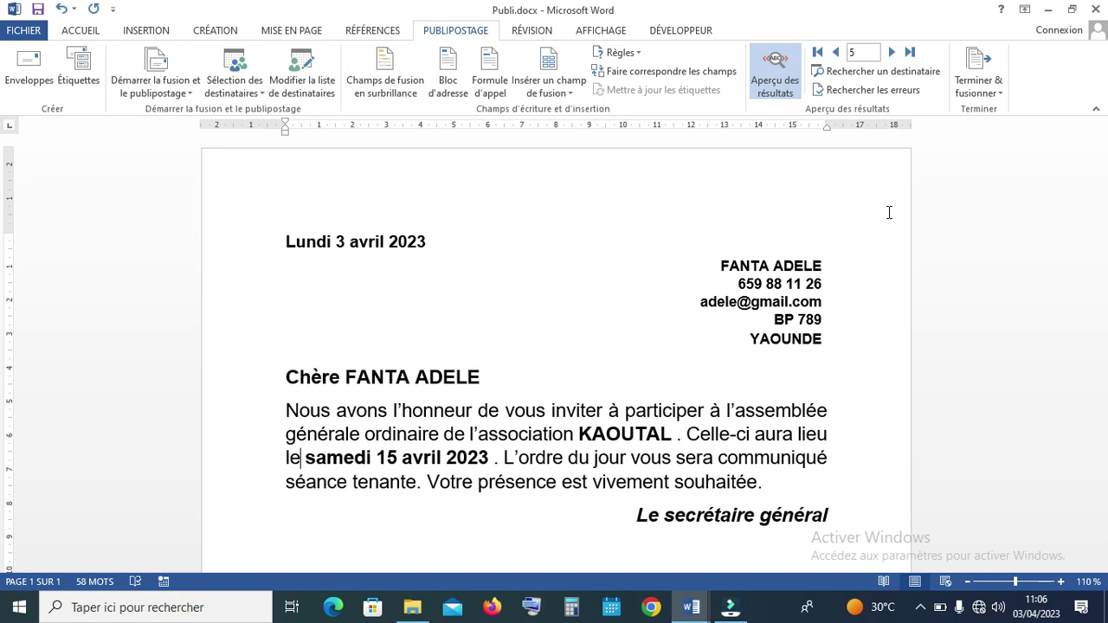
{"action": "left_click", "coordinate": [1000, 100]}
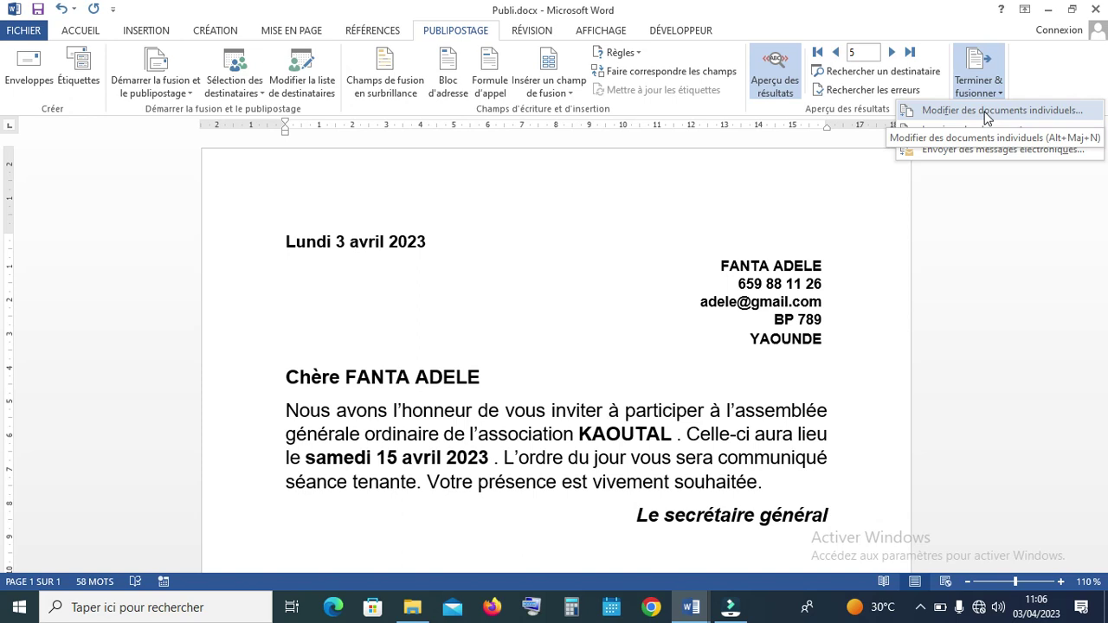
{"action": "left_click", "coordinate": [872, 261]}
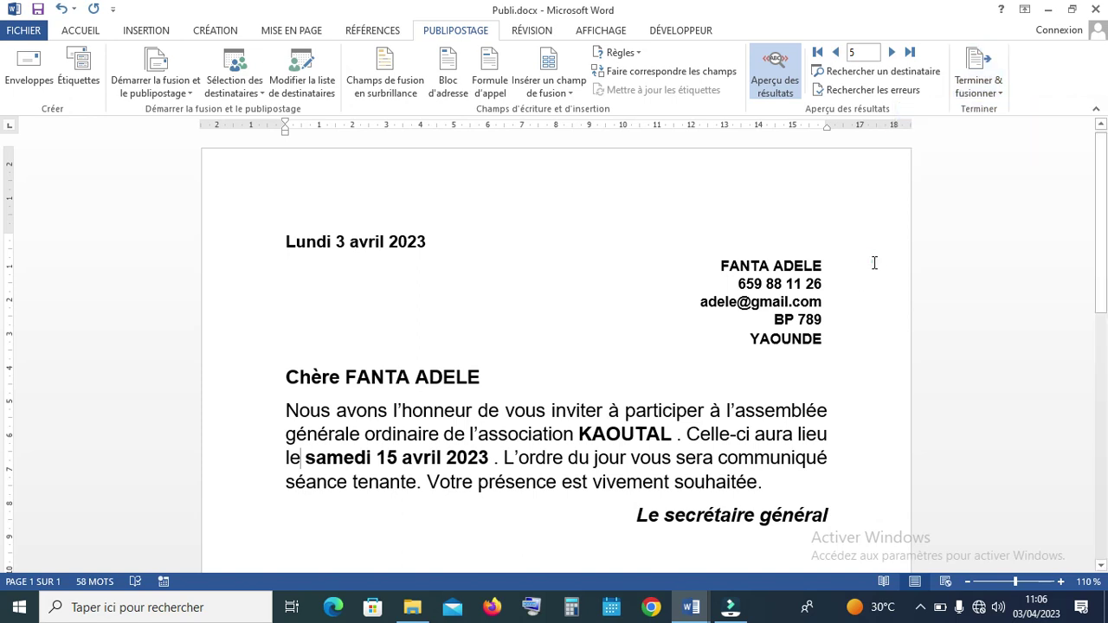
{"action": "left_click", "coordinate": [976, 90]}
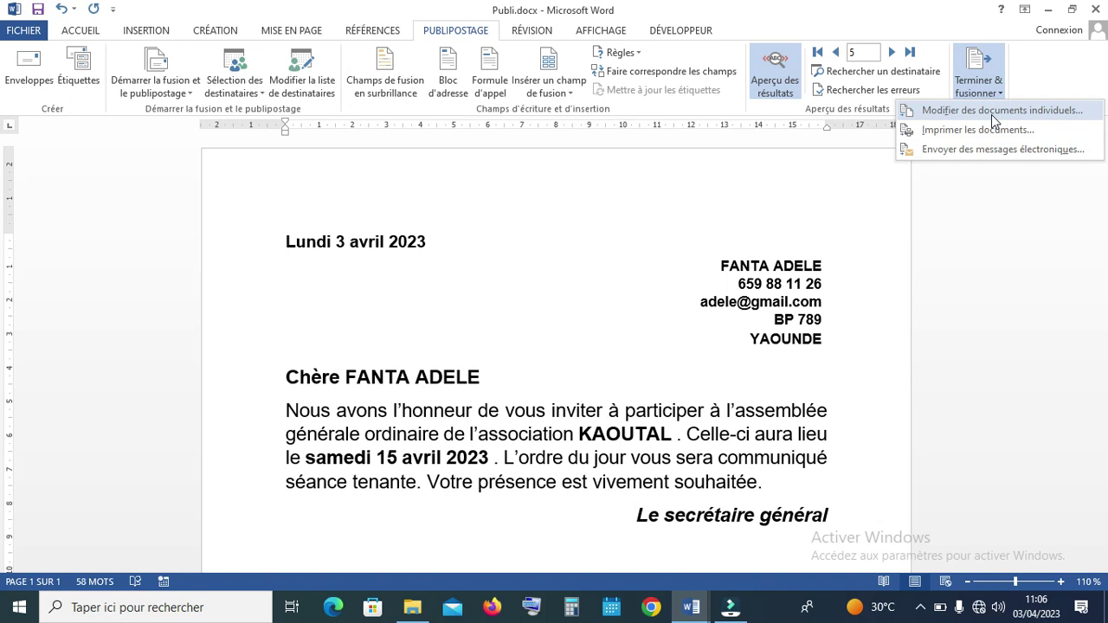
{"action": "left_click", "coordinate": [989, 172]}
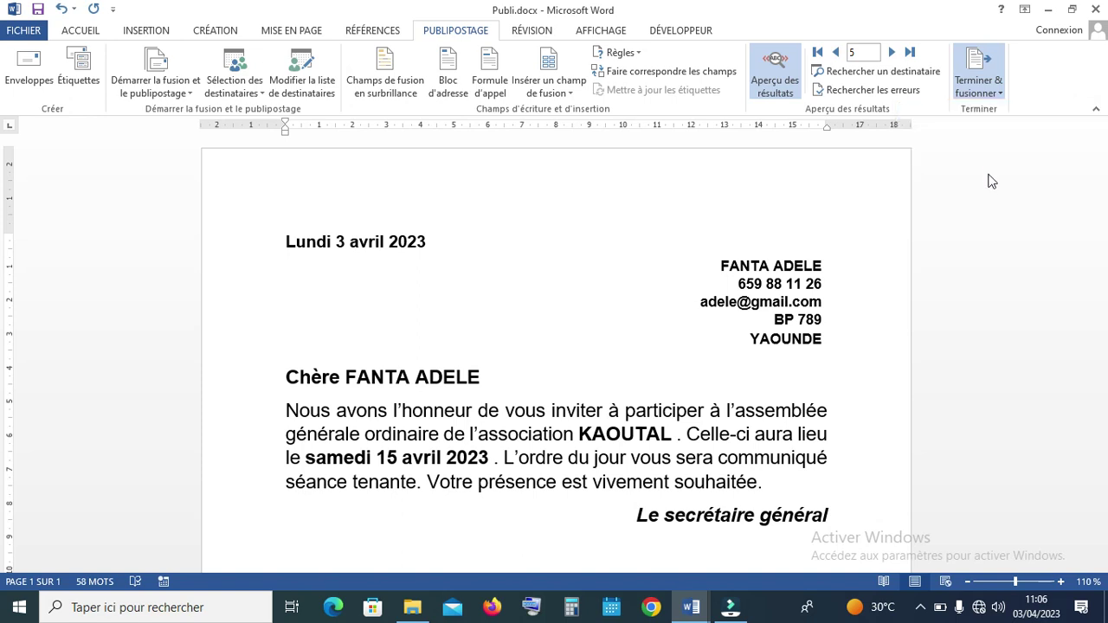
Merge all records of the invitation letter into a new document of individual editable letters.
{"action": "left_click", "coordinate": [994, 82]}
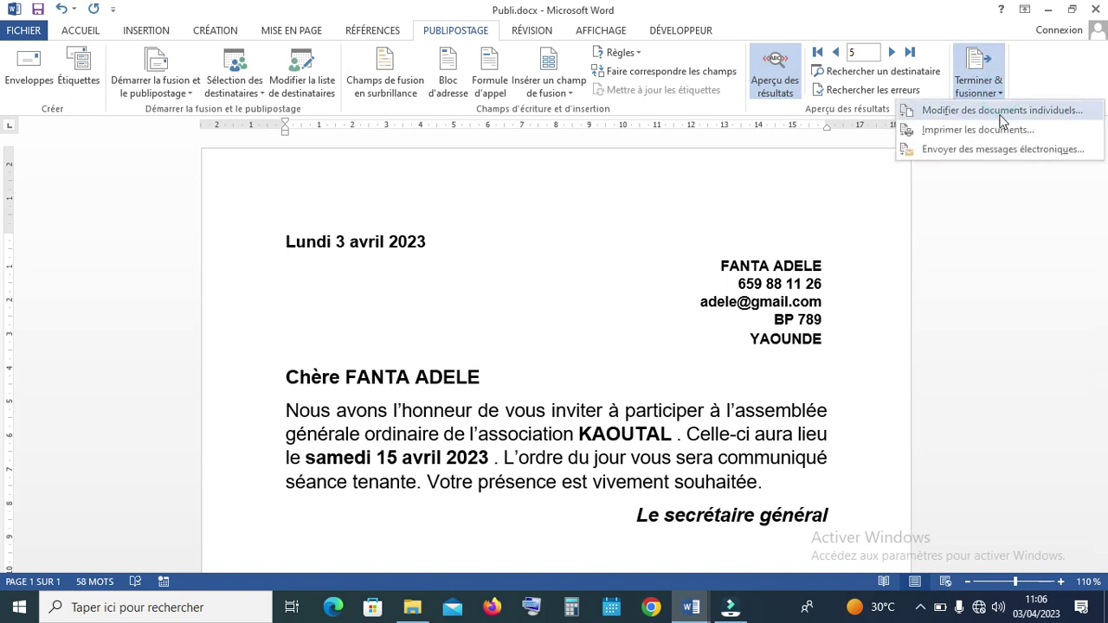
{"action": "left_click", "coordinate": [1001, 114]}
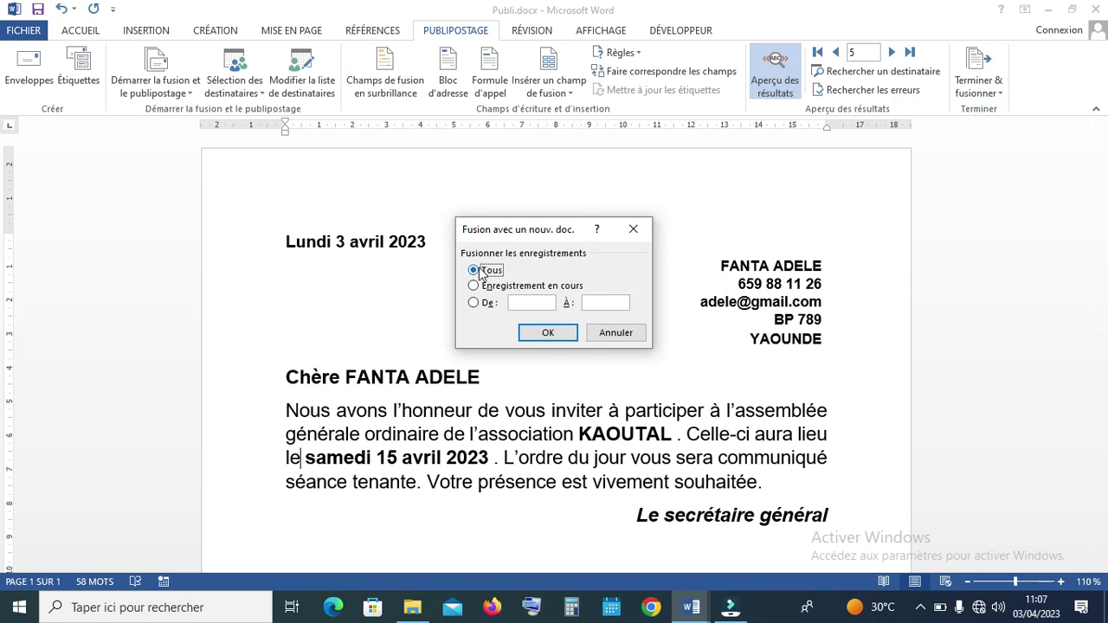
{"action": "left_click", "coordinate": [545, 334]}
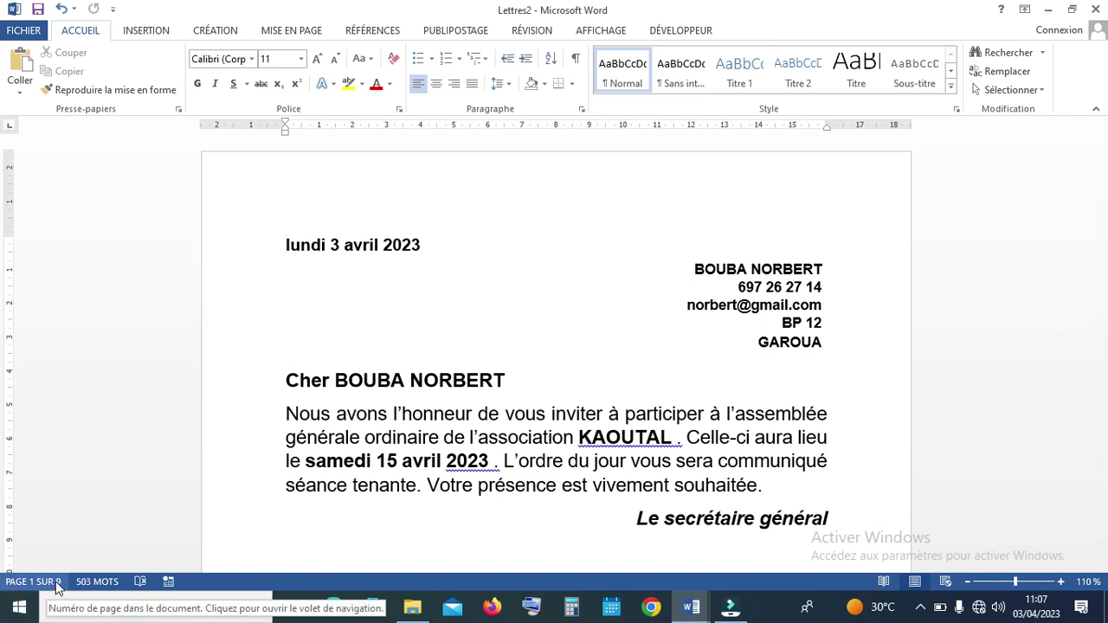
Look through the merged letters in the new document, checking each recipient's block and salutation, and return to the first letter.
{"action": "left_click_drag", "start_coordinate": [1102, 149], "coordinate": [1102, 151]}
{"action": "scroll", "coordinate": [1103, 152], "scroll_direction": "up", "scroll_amount": 2}
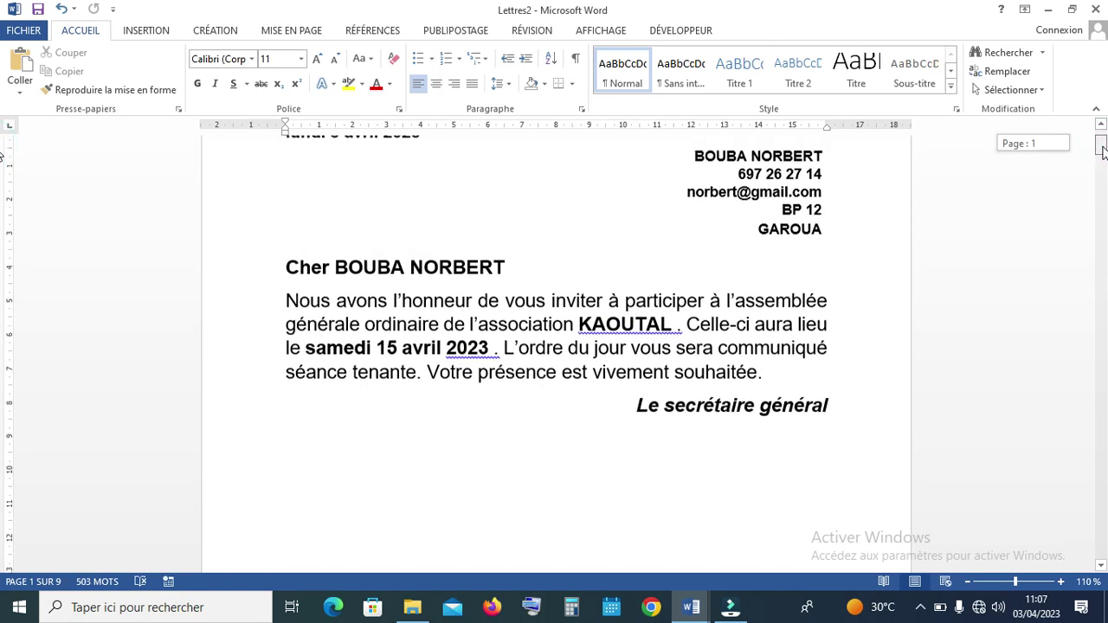
{"action": "scroll", "coordinate": [4, 160], "scroll_direction": "down", "scroll_amount": 10}
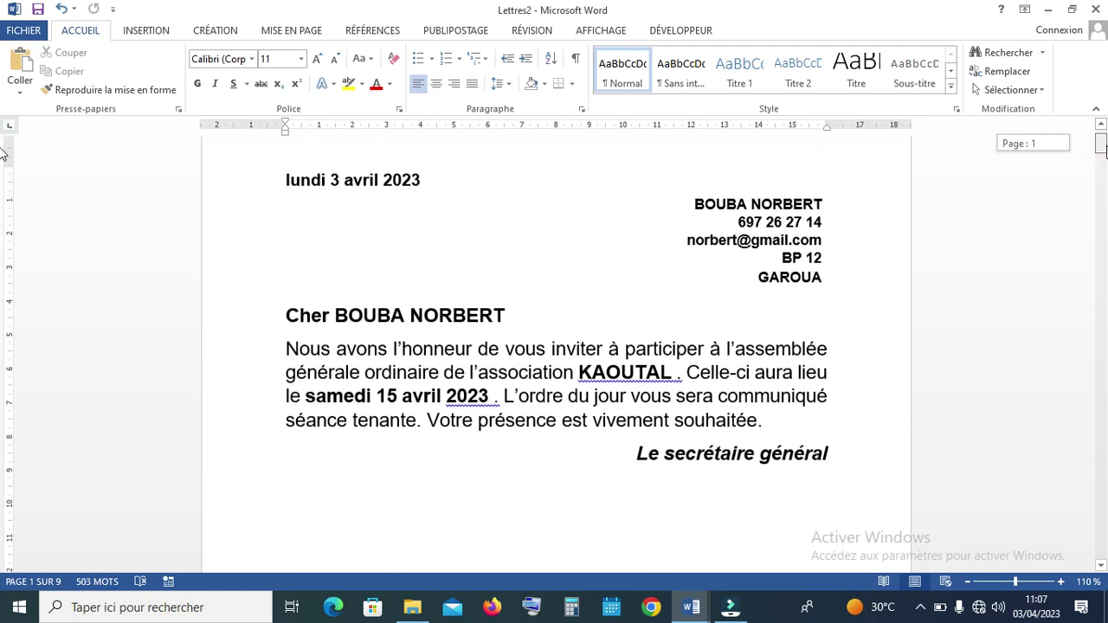
{"action": "scroll", "coordinate": [3, 164], "scroll_direction": "up", "scroll_amount": 10}
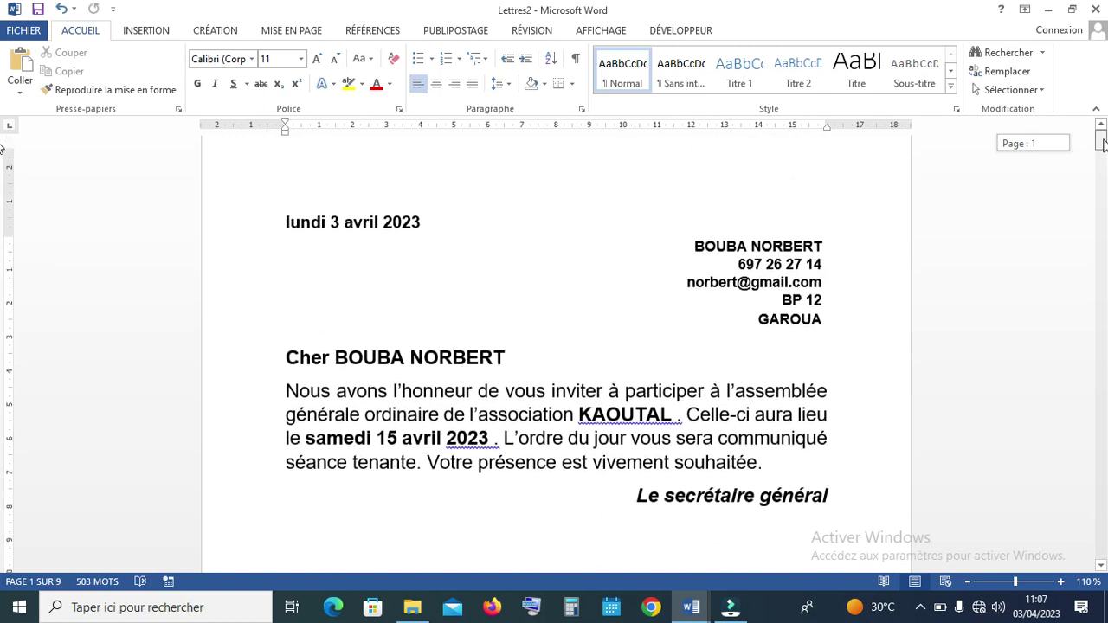
{"action": "scroll", "coordinate": [2, 173], "scroll_direction": "down", "scroll_amount": 18}
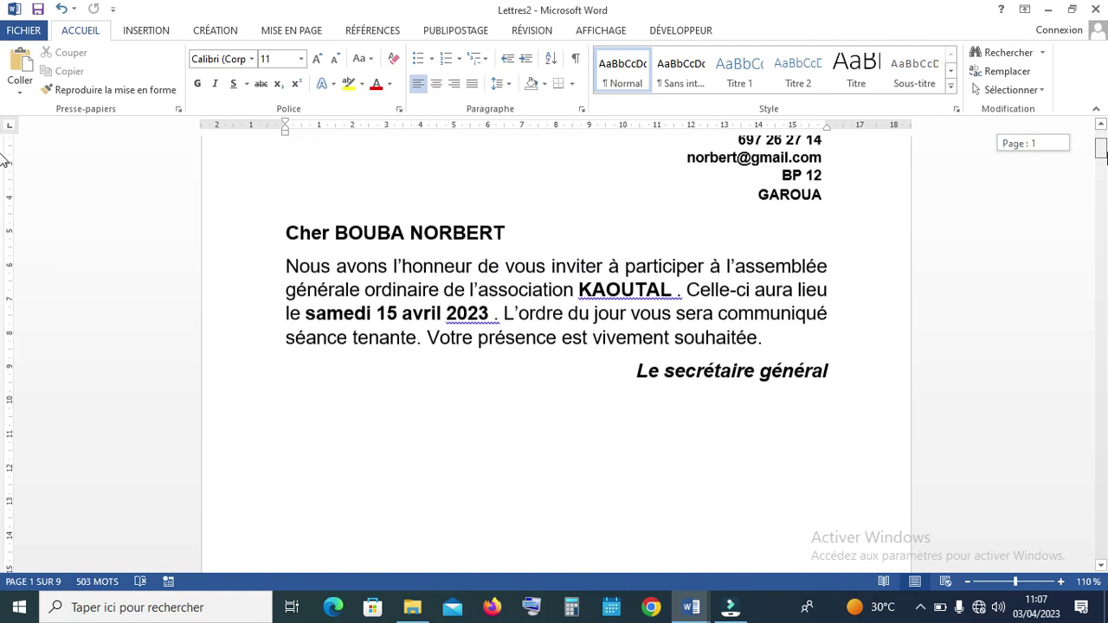
{"action": "scroll", "coordinate": [3, 201], "scroll_direction": "down", "scroll_amount": 1}
{"action": "scroll", "coordinate": [2, 202], "scroll_direction": "up", "scroll_amount": 1}
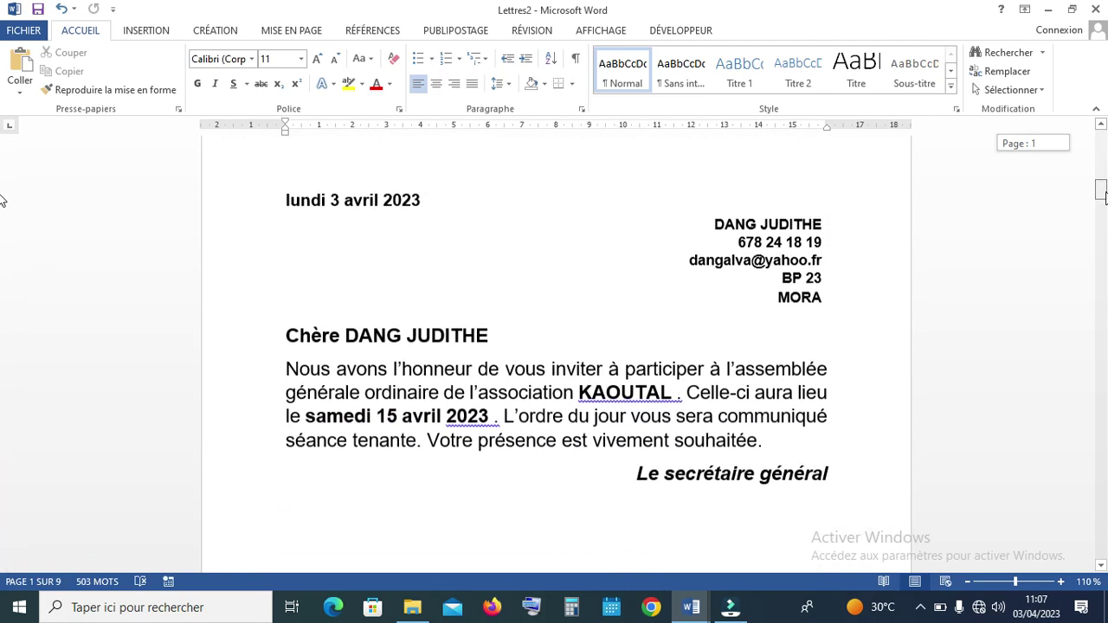
{"action": "scroll", "coordinate": [2, 201], "scroll_direction": "down", "scroll_amount": 1}
{"action": "scroll", "coordinate": [2, 202], "scroll_direction": "down", "scroll_amount": 20}
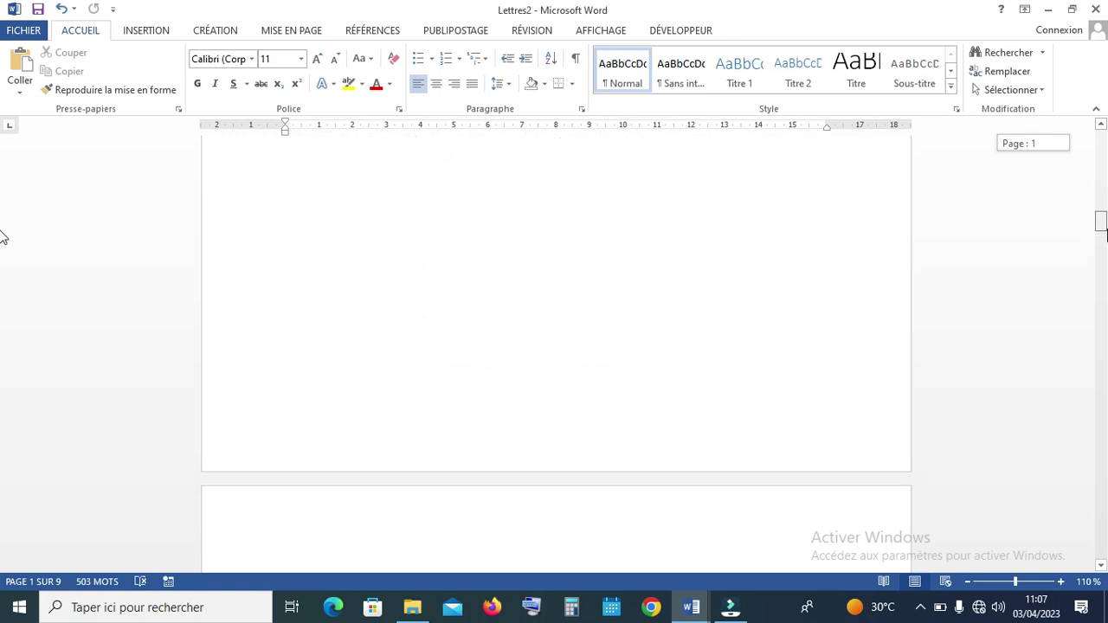
{"action": "scroll", "coordinate": [2, 248], "scroll_direction": "up", "scroll_amount": 1}
{"action": "scroll", "coordinate": [3, 249], "scroll_direction": "down", "scroll_amount": 2}
{"action": "scroll", "coordinate": [3, 252], "scroll_direction": "down", "scroll_amount": 20}
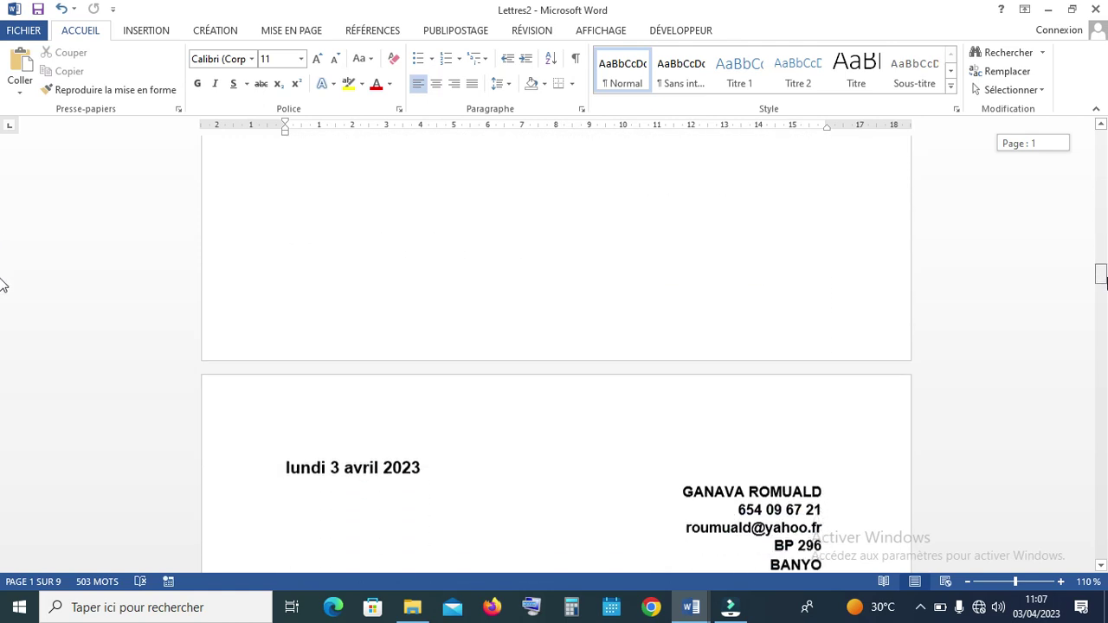
{"action": "scroll", "coordinate": [3, 307], "scroll_direction": "down", "scroll_amount": 20}
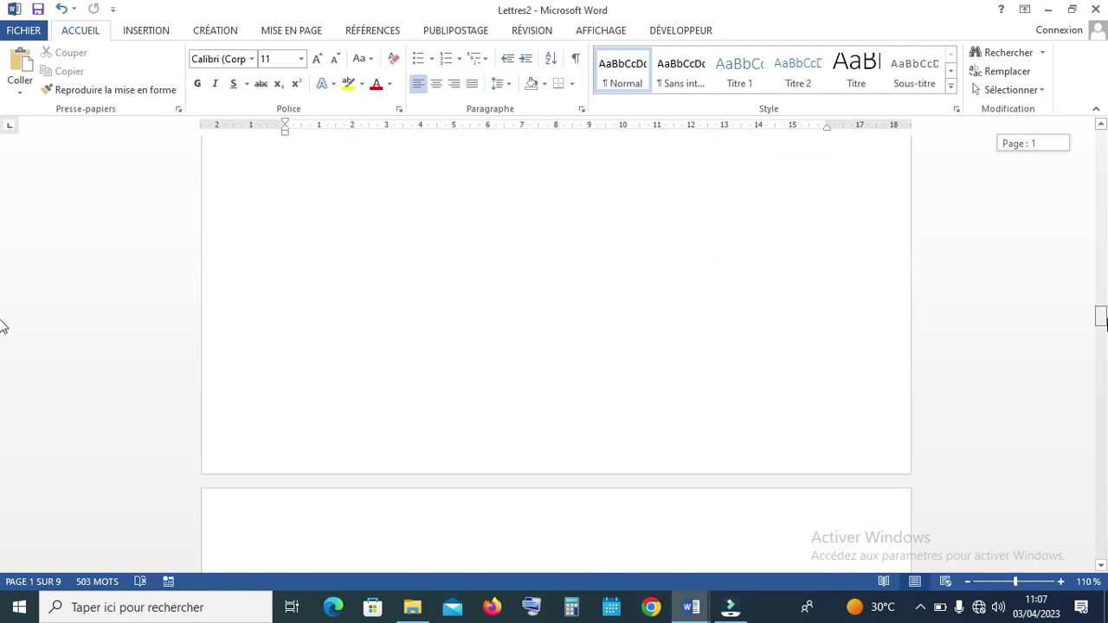
{"action": "left_click_drag", "start_coordinate": [1102, 316], "coordinate": [1101, 143]}
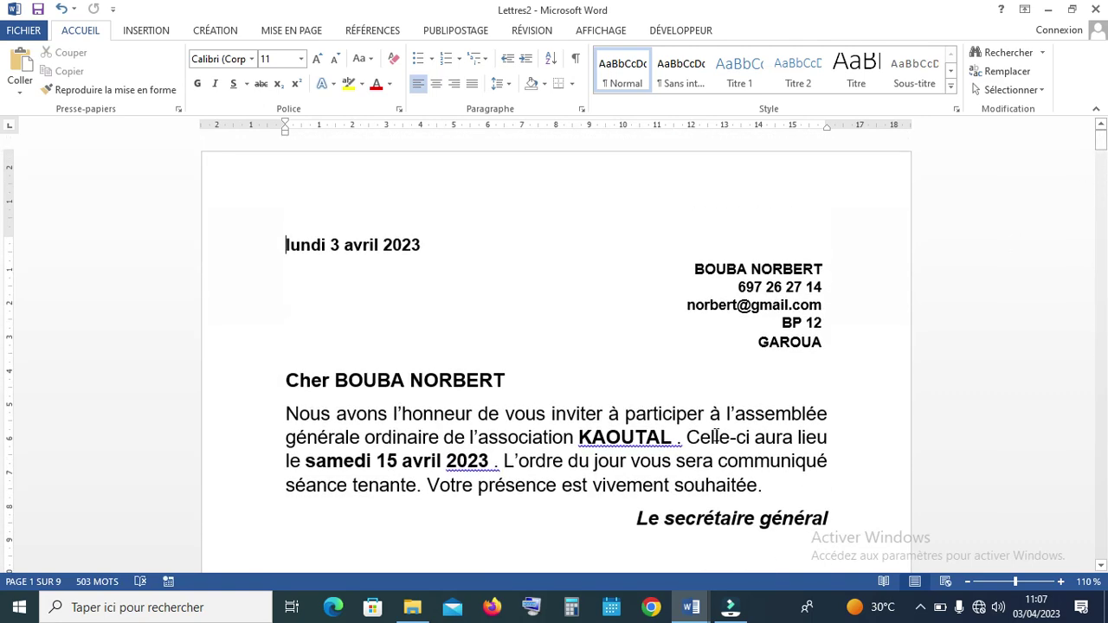
Remove the extra space before the full stops after "KAOUTAL" and "samedi 15 avril 2023" in the first merged letter.
{"action": "left_click", "coordinate": [680, 439]}
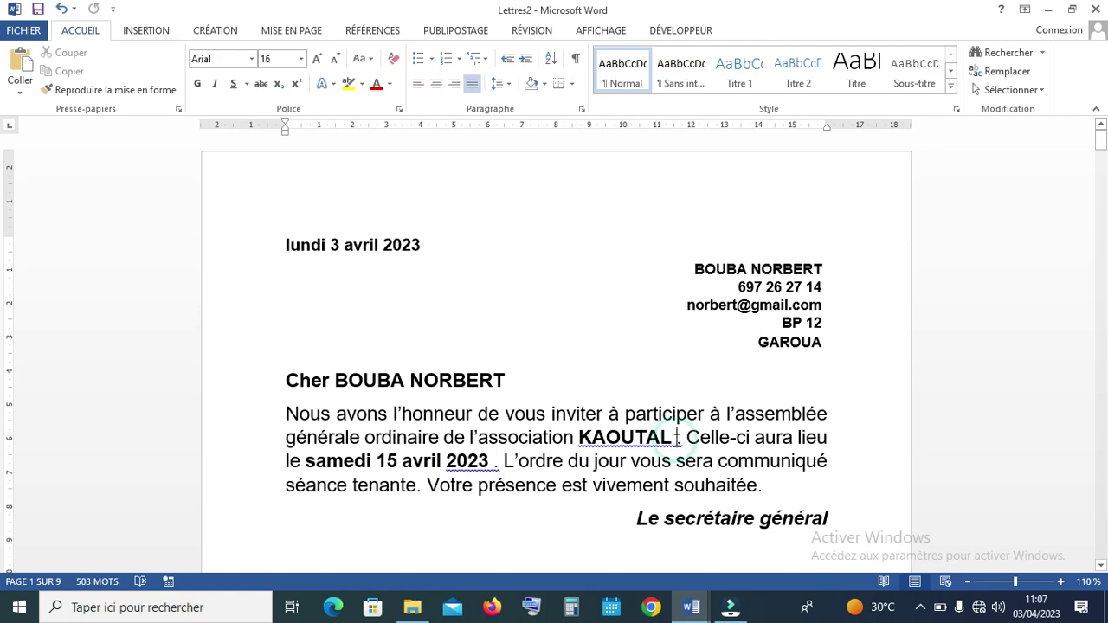
{"action": "key", "text": "BackSpace"}
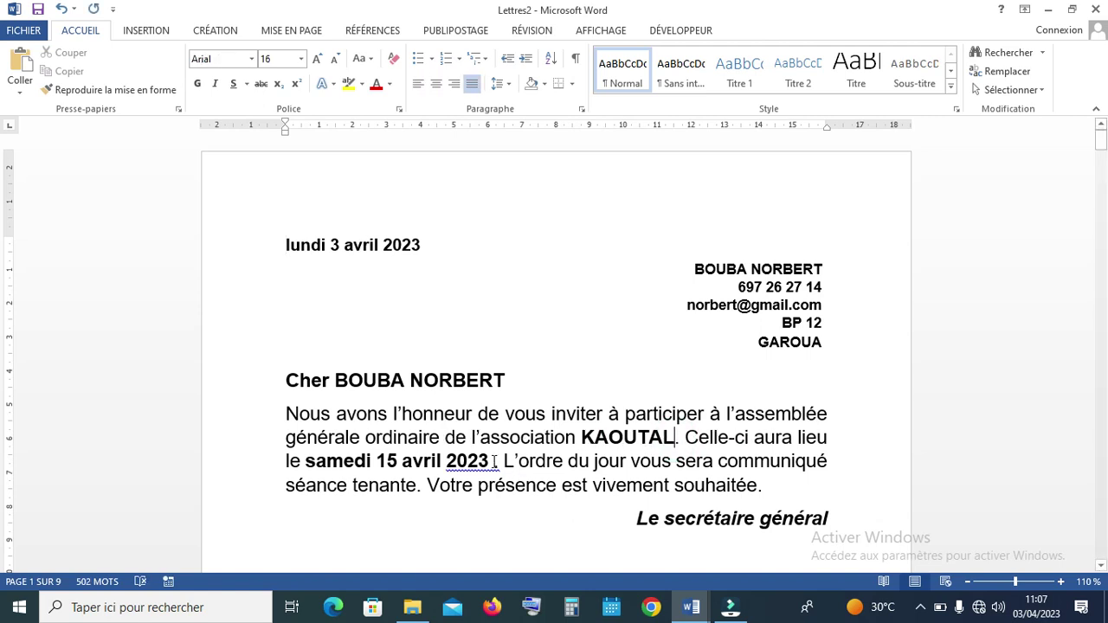
{"action": "left_click", "coordinate": [499, 460]}
{"action": "key", "text": "BackSpace"}
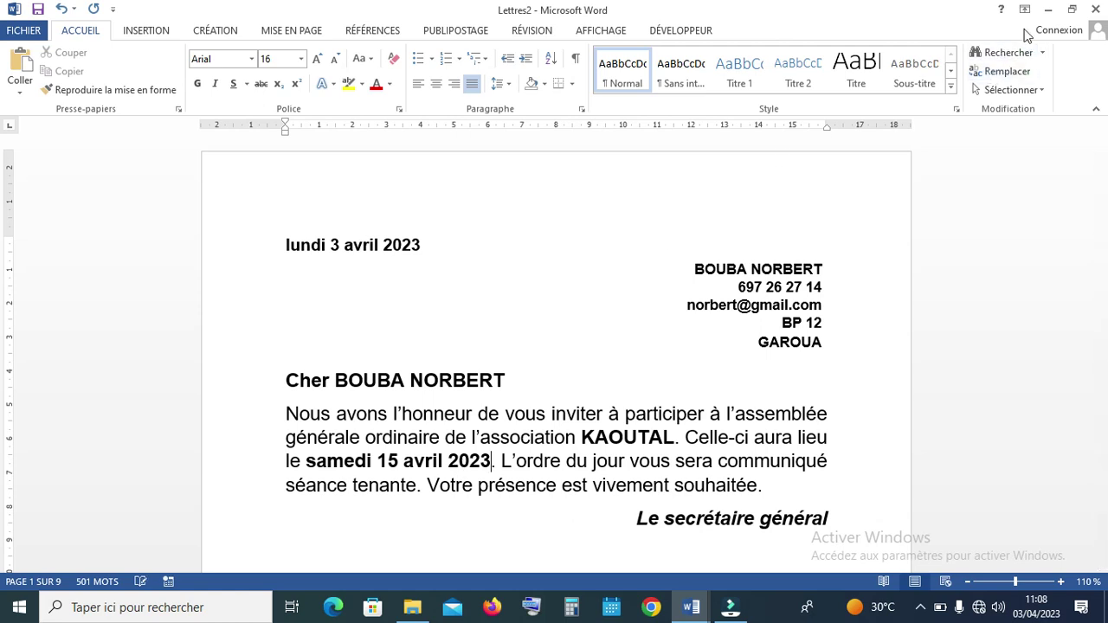
Go back to Publi.docx and delete the extra space before the full stops after the association name and the meeting date.
{"action": "left_click", "coordinate": [1047, 12]}
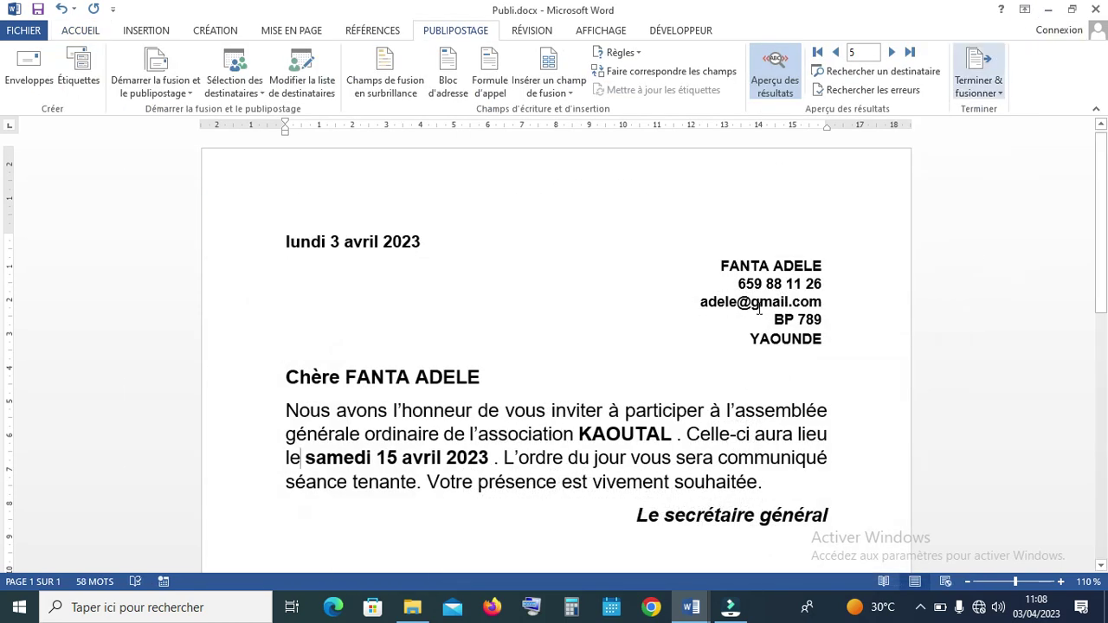
{"action": "left_click", "coordinate": [678, 434]}
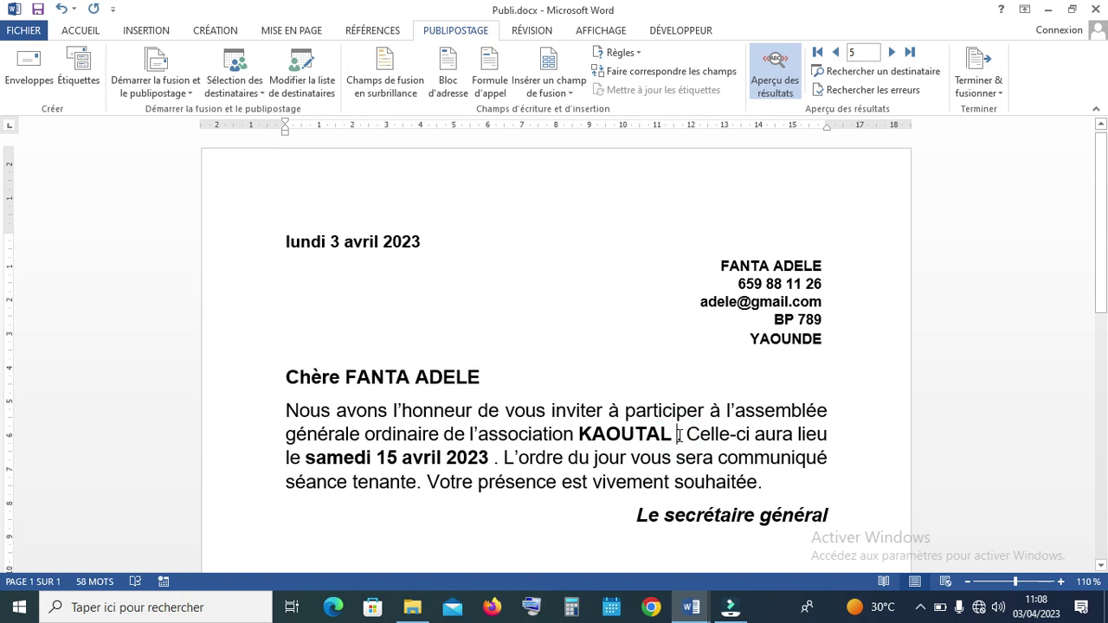
{"action": "key", "text": "BackSpace"}
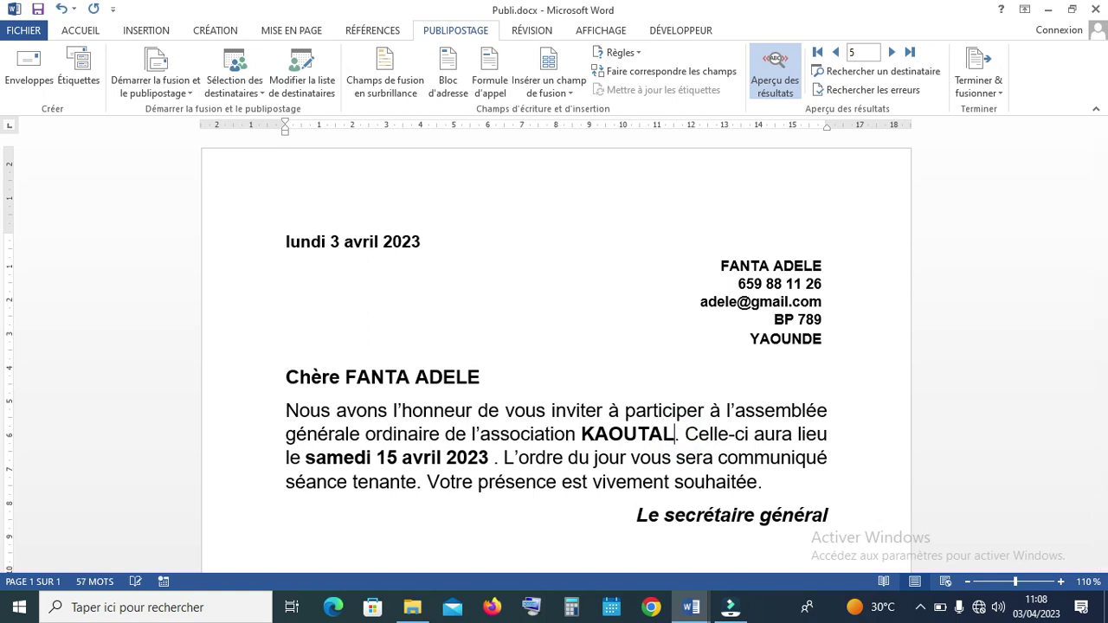
{"action": "left_click", "coordinate": [496, 459]}
{"action": "key", "text": "BackSpace"}
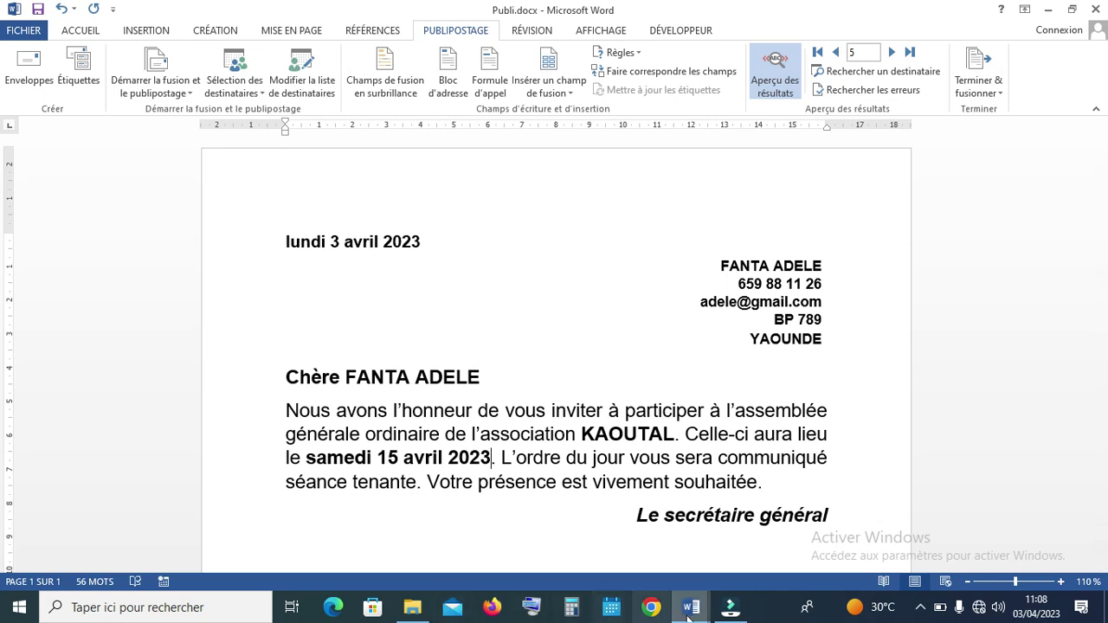
Switch to the merged document Lettres2 to review its letters, and return to the main letter Publi.docx.
{"action": "mouse_move", "coordinate": [695, 612]}
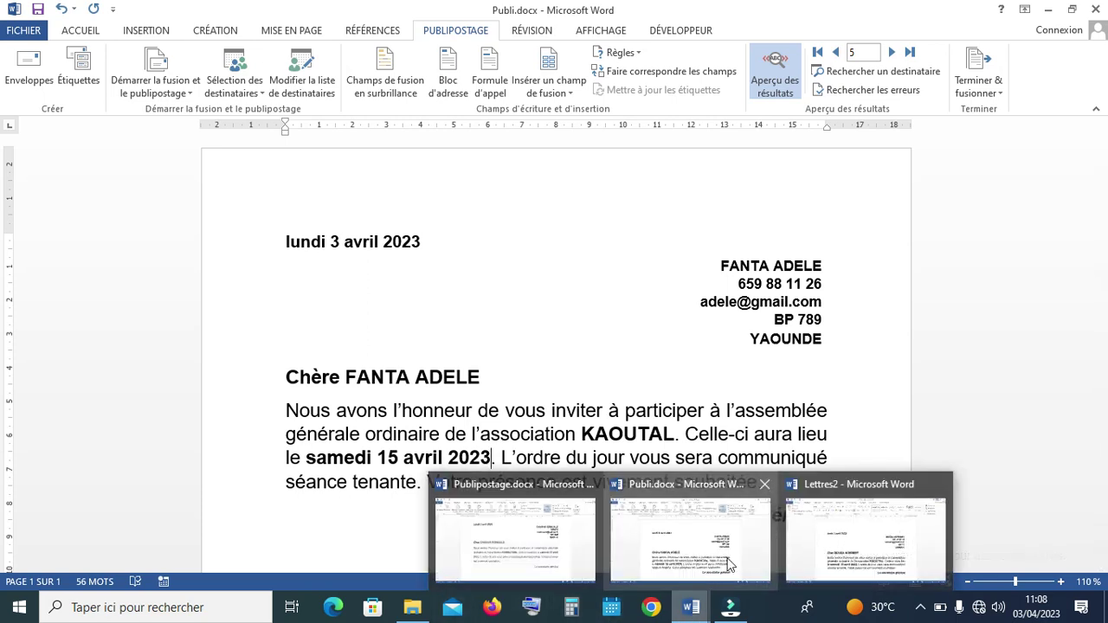
{"action": "left_click", "coordinate": [833, 520]}
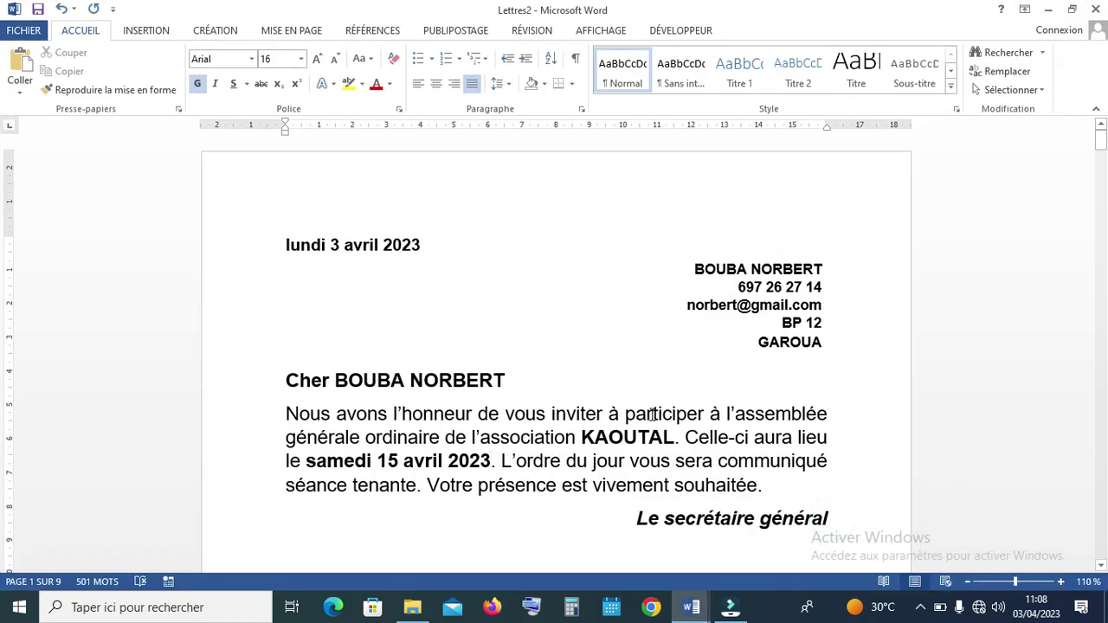
{"action": "left_click_drag", "start_coordinate": [1100, 142], "coordinate": [1101, 45]}
{"action": "mouse_move", "coordinate": [1102, 138]}
{"action": "left_mouse_down"}
{"action": "mouse_move", "coordinate": [1103, 157]}
{"action": "mouse_move", "coordinate": [1102, 138]}
{"action": "mouse_move", "coordinate": [2, 139]}
{"action": "mouse_move", "coordinate": [6, 153]}
{"action": "mouse_move", "coordinate": [3, 130]}
{"action": "mouse_move", "coordinate": [2, 303]}
{"action": "mouse_move", "coordinate": [3, 125]}
{"action": "mouse_move", "coordinate": [1102, 126]}
{"action": "left_mouse_up"}
{"action": "left_click_drag", "start_coordinate": [1101, 150], "coordinate": [1100, 57]}
{"action": "left_click", "coordinate": [1102, 149]}
{"action": "mouse_move", "coordinate": [1104, 149]}
{"action": "left_mouse_down"}
{"action": "mouse_move", "coordinate": [1101, 160]}
{"action": "mouse_move", "coordinate": [1102, 140]}
{"action": "left_mouse_up"}
{"action": "left_click_drag", "start_coordinate": [1101, 141], "coordinate": [1105, 117]}
{"action": "left_click", "coordinate": [1048, 8]}
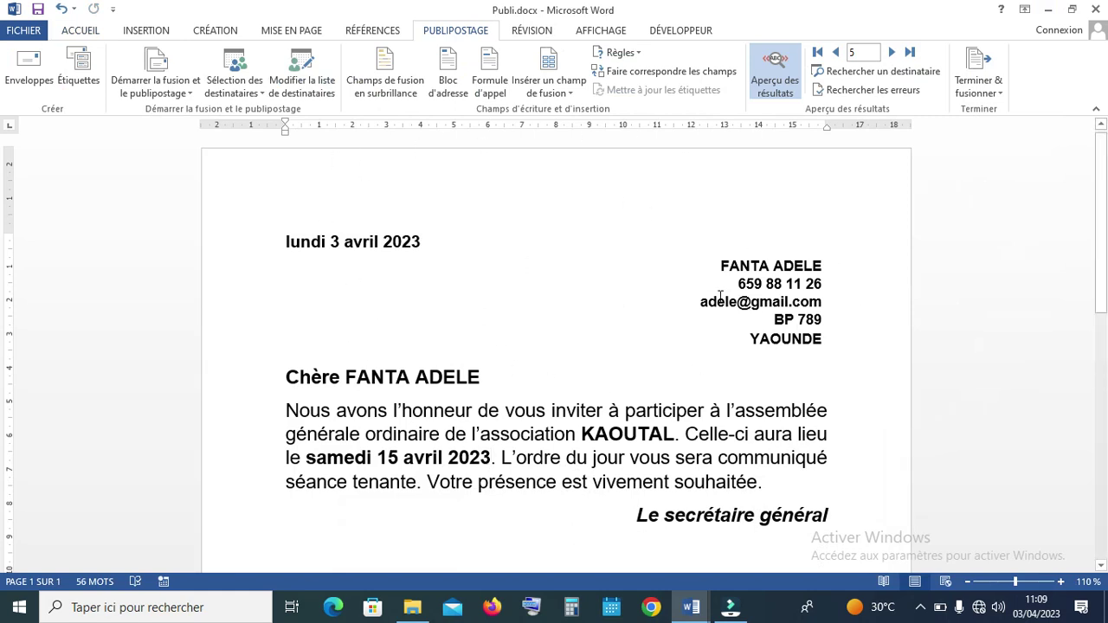
{"action": "mouse_move", "coordinate": [1102, 196]}
{"action": "left_mouse_down"}
{"action": "mouse_move", "coordinate": [1104, 209]}
{"action": "mouse_move", "coordinate": [1103, 192]}
{"action": "left_mouse_up"}
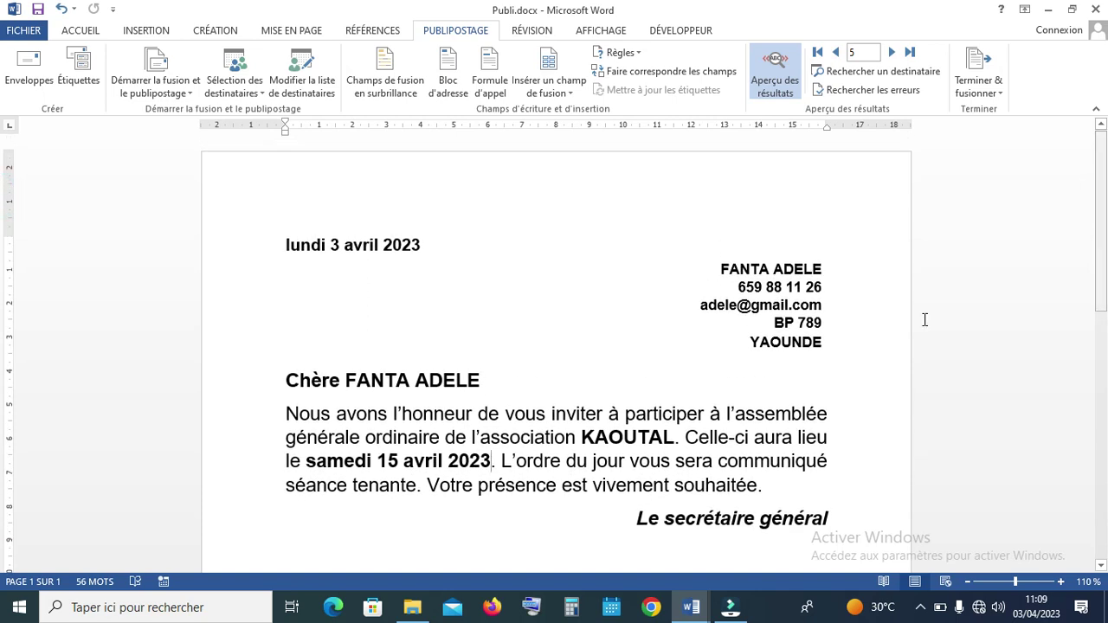
Reopen the Lettres2 window and review the start of the merged letters once more.
{"action": "mouse_move", "coordinate": [693, 606]}
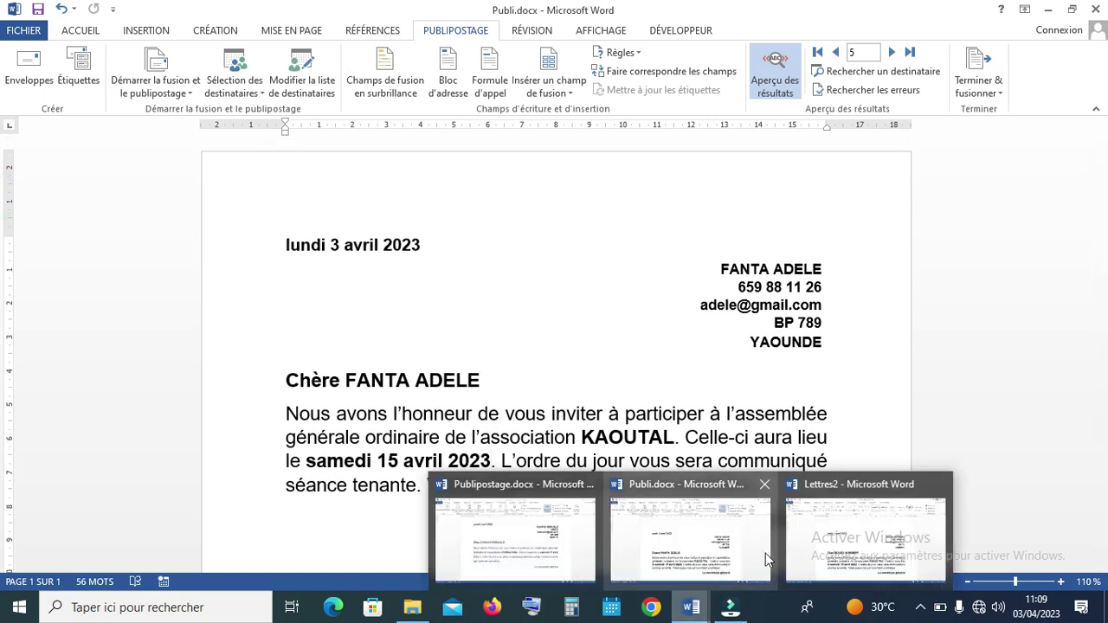
{"action": "left_click", "coordinate": [843, 536]}
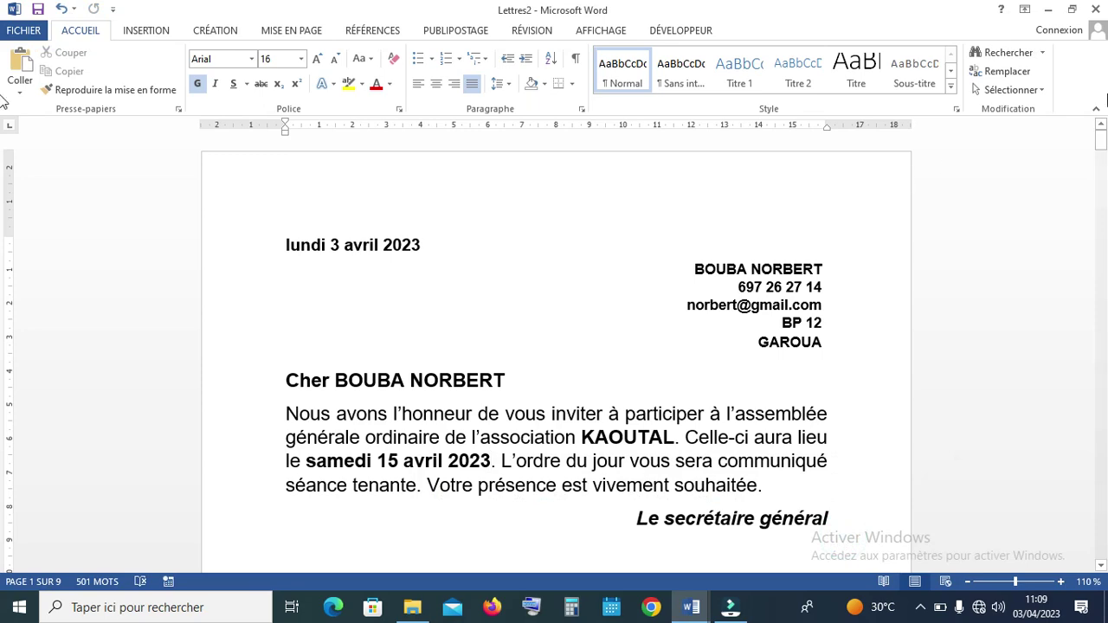
{"action": "mouse_move", "coordinate": [1098, 137]}
{"action": "left_mouse_down"}
{"action": "mouse_move", "coordinate": [0, 267]}
{"action": "mouse_move", "coordinate": [3, 353]}
{"action": "mouse_move", "coordinate": [2, 144]}
{"action": "mouse_move", "coordinate": [1, 173]}
{"action": "mouse_move", "coordinate": [0, 156]}
{"action": "mouse_move", "coordinate": [1099, 126]}
{"action": "left_mouse_up"}
{"action": "mouse_move", "coordinate": [1099, 128]}
{"action": "left_mouse_down"}
{"action": "mouse_move", "coordinate": [1101, 167]}
{"action": "mouse_move", "coordinate": [1104, 141]}
{"action": "left_mouse_up"}
{"action": "mouse_move", "coordinate": [1105, 141]}
{"action": "left_mouse_down"}
{"action": "mouse_move", "coordinate": [1104, 156]}
{"action": "mouse_move", "coordinate": [1105, 129]}
{"action": "left_mouse_up"}
{"action": "mouse_move", "coordinate": [1104, 141]}
{"action": "left_mouse_down"}
{"action": "mouse_move", "coordinate": [1103, 154]}
{"action": "mouse_move", "coordinate": [1103, 140]}
{"action": "left_mouse_up"}
{"action": "left_click_drag", "start_coordinate": [1103, 140], "coordinate": [1103, 149]}
{"action": "left_click_drag", "start_coordinate": [1097, 127], "coordinate": [1098, 124]}
{"action": "left_click_drag", "start_coordinate": [1101, 147], "coordinate": [1100, 131]}
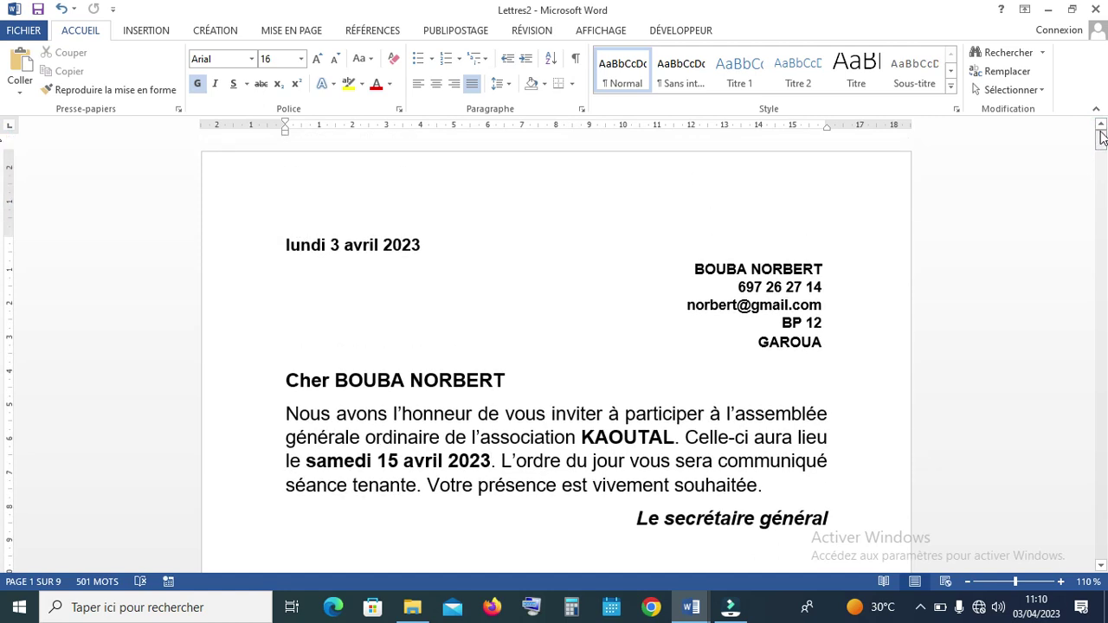